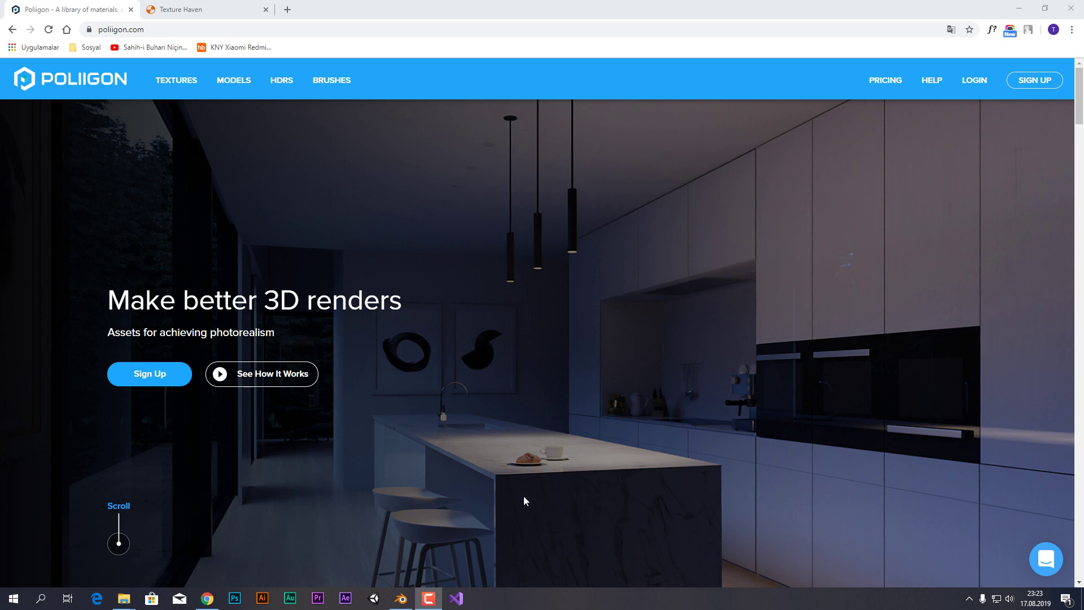
- Browse Poliigon's home page, stepping the showcase through the kitchen, bathroom and dining-room renders
{"action": "scroll", "coordinate": [663, 470], "scroll_direction": "down", "scroll_amount": 1}
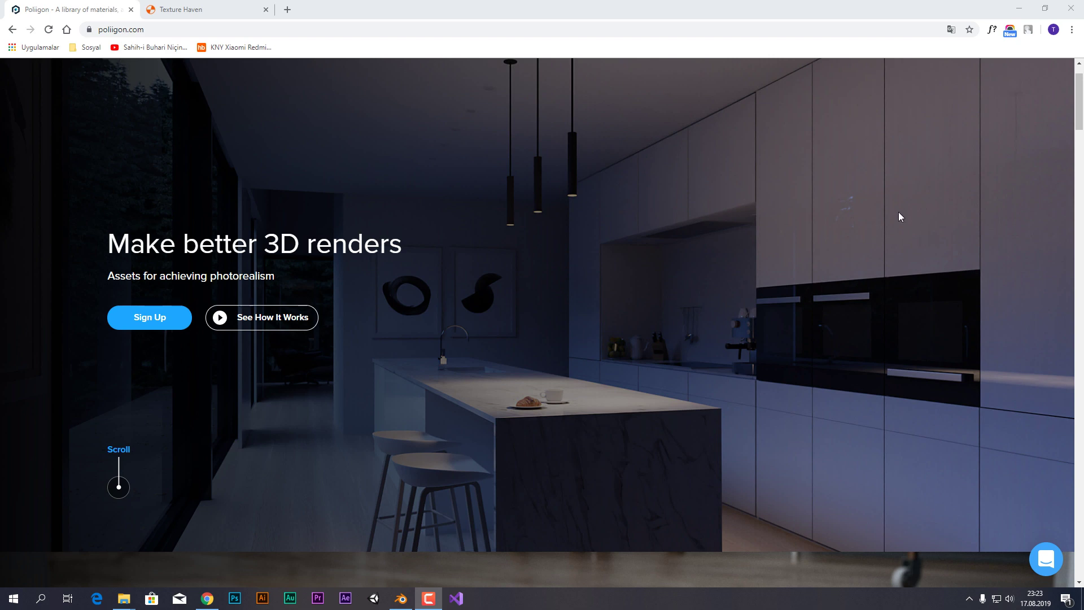
{"action": "scroll", "coordinate": [900, 217], "scroll_direction": "down", "scroll_amount": 1}
{"action": "scroll", "coordinate": [889, 210], "scroll_direction": "down", "scroll_amount": 2}
{"action": "scroll", "coordinate": [881, 212], "scroll_direction": "down", "scroll_amount": 1}
{"action": "scroll", "coordinate": [865, 218], "scroll_direction": "down", "scroll_amount": 4}
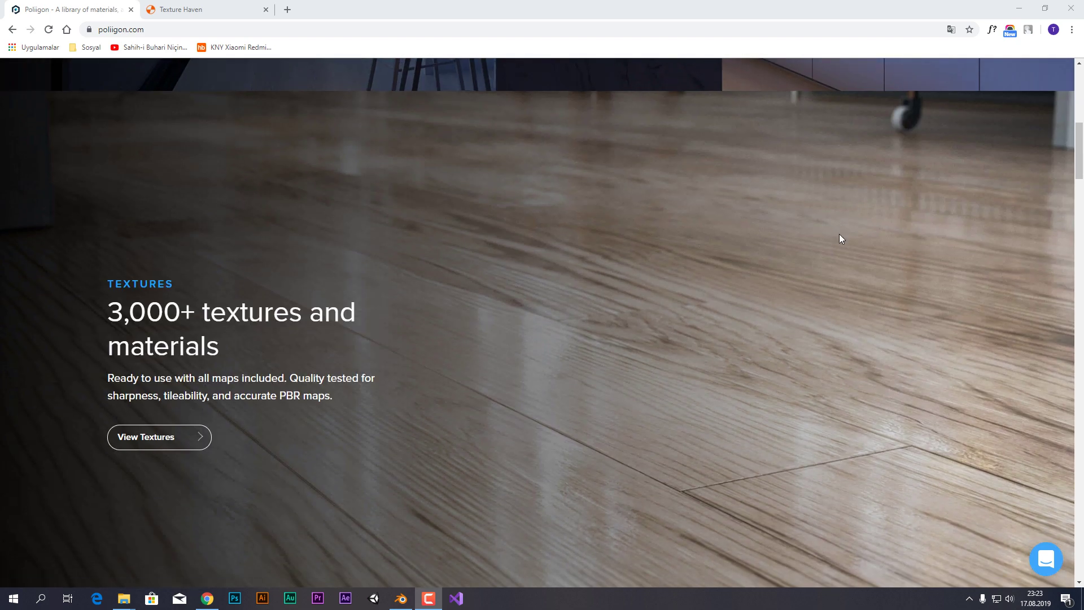
{"action": "scroll", "coordinate": [840, 248], "scroll_direction": "down", "scroll_amount": 1}
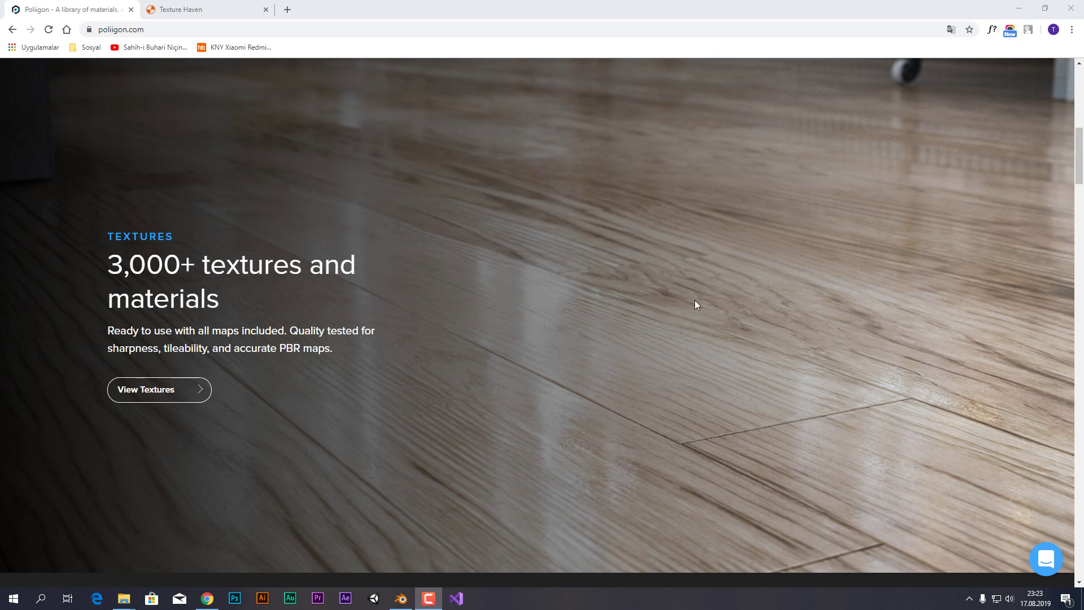
{"action": "scroll", "coordinate": [669, 290], "scroll_direction": "down", "scroll_amount": 3}
{"action": "scroll", "coordinate": [669, 289], "scroll_direction": "down", "scroll_amount": 3}
{"action": "scroll", "coordinate": [587, 249], "scroll_direction": "down", "scroll_amount": 2}
{"action": "scroll", "coordinate": [440, 155], "scroll_direction": "down", "scroll_amount": 2}
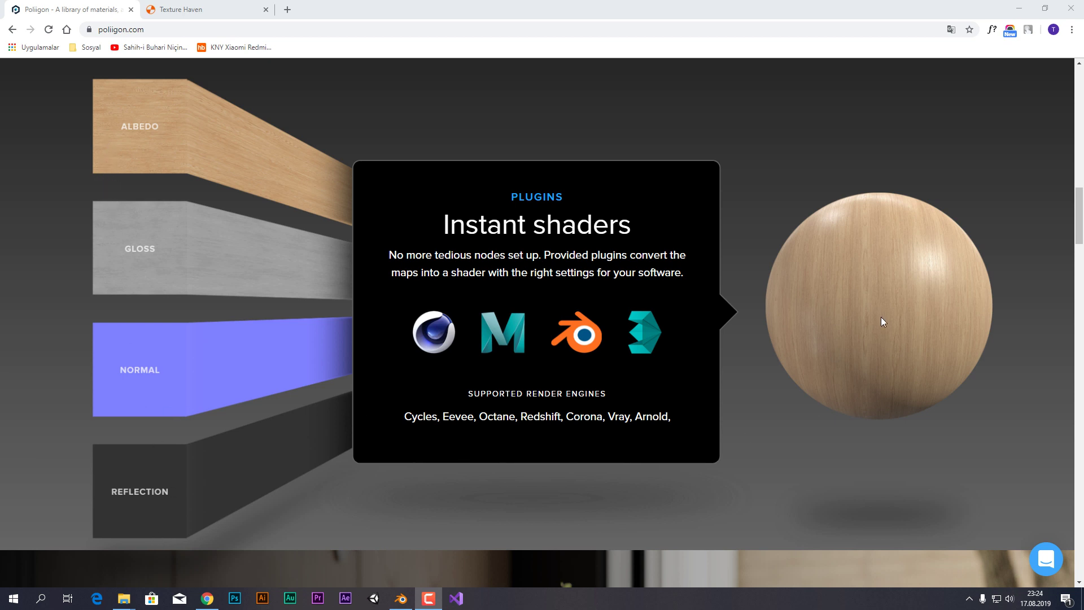
{"action": "scroll", "coordinate": [910, 344], "scroll_direction": "down", "scroll_amount": 2}
{"action": "scroll", "coordinate": [863, 291], "scroll_direction": "down", "scroll_amount": 2}
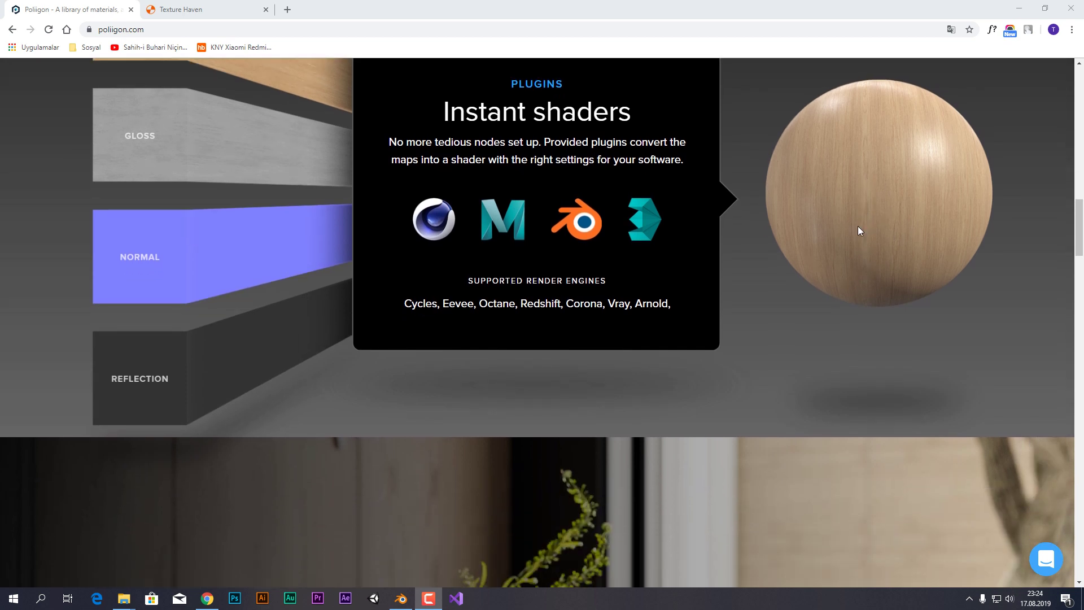
{"action": "scroll", "coordinate": [858, 226], "scroll_direction": "down", "scroll_amount": 3}
{"action": "scroll", "coordinate": [847, 202], "scroll_direction": "down", "scroll_amount": 2}
{"action": "scroll", "coordinate": [835, 223], "scroll_direction": "down", "scroll_amount": 1}
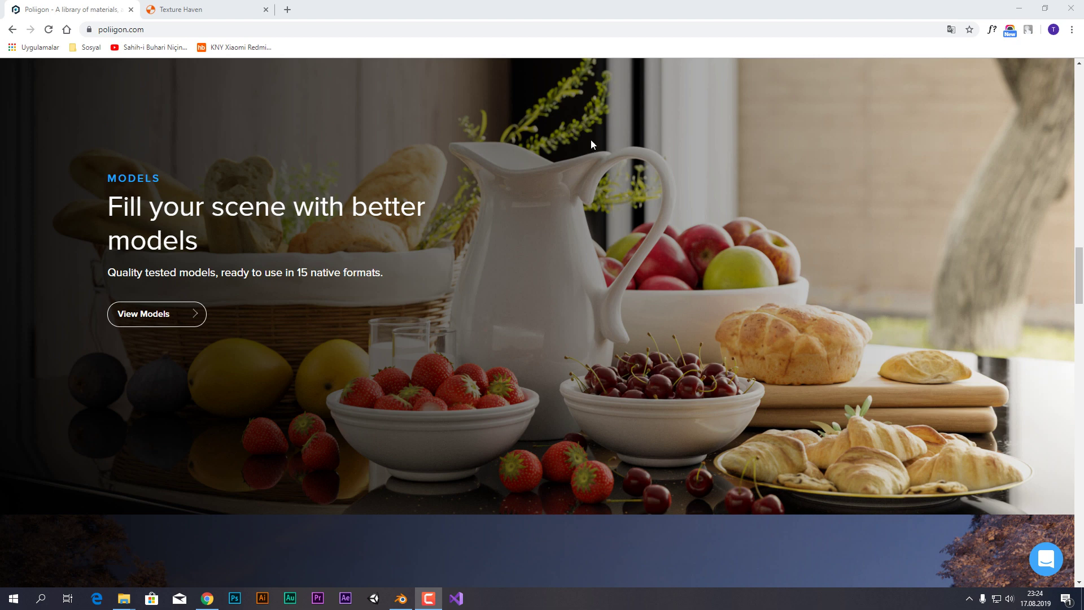
{"action": "scroll", "coordinate": [756, 210], "scroll_direction": "down", "scroll_amount": 4}
{"action": "scroll", "coordinate": [719, 259], "scroll_direction": "down", "scroll_amount": 3}
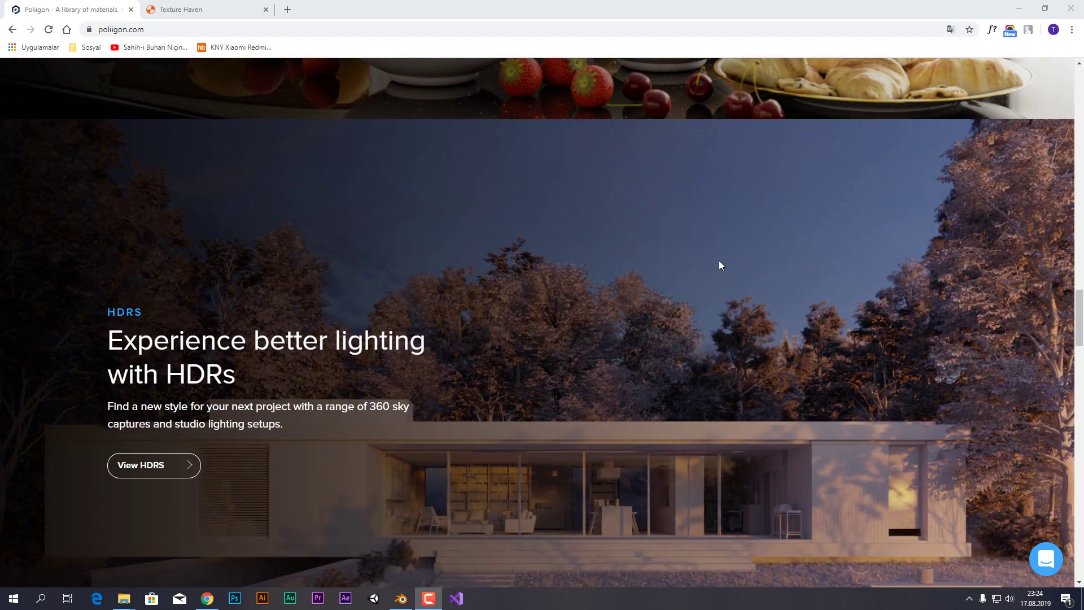
{"action": "scroll", "coordinate": [900, 378], "scroll_direction": "down", "scroll_amount": 1}
{"action": "scroll", "coordinate": [869, 431], "scroll_direction": "down", "scroll_amount": 3}
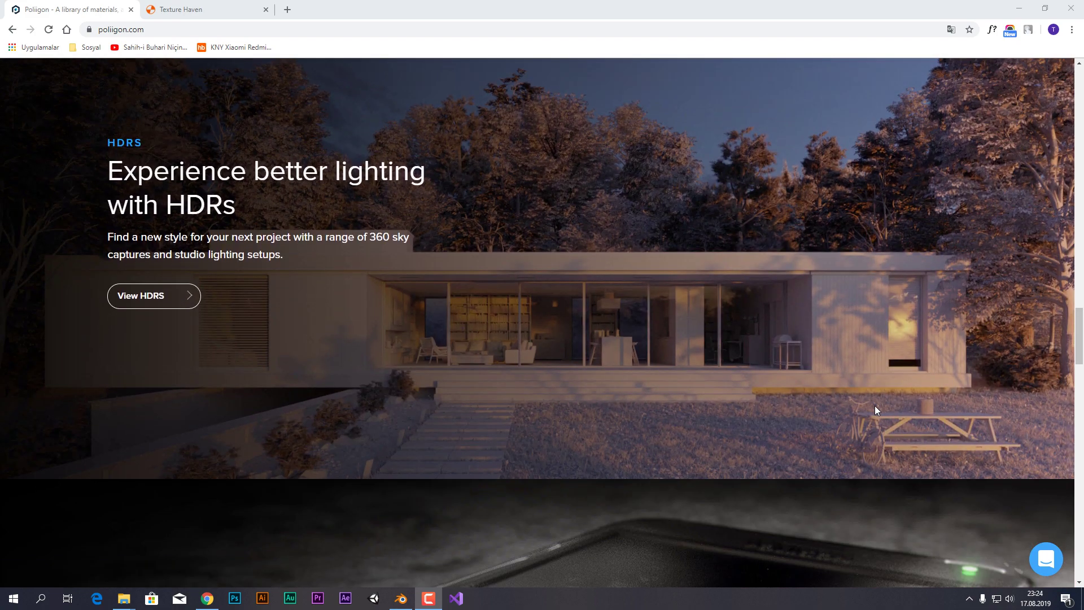
{"action": "scroll", "coordinate": [875, 406], "scroll_direction": "down", "scroll_amount": 2}
{"action": "scroll", "coordinate": [825, 317], "scroll_direction": "down", "scroll_amount": 2}
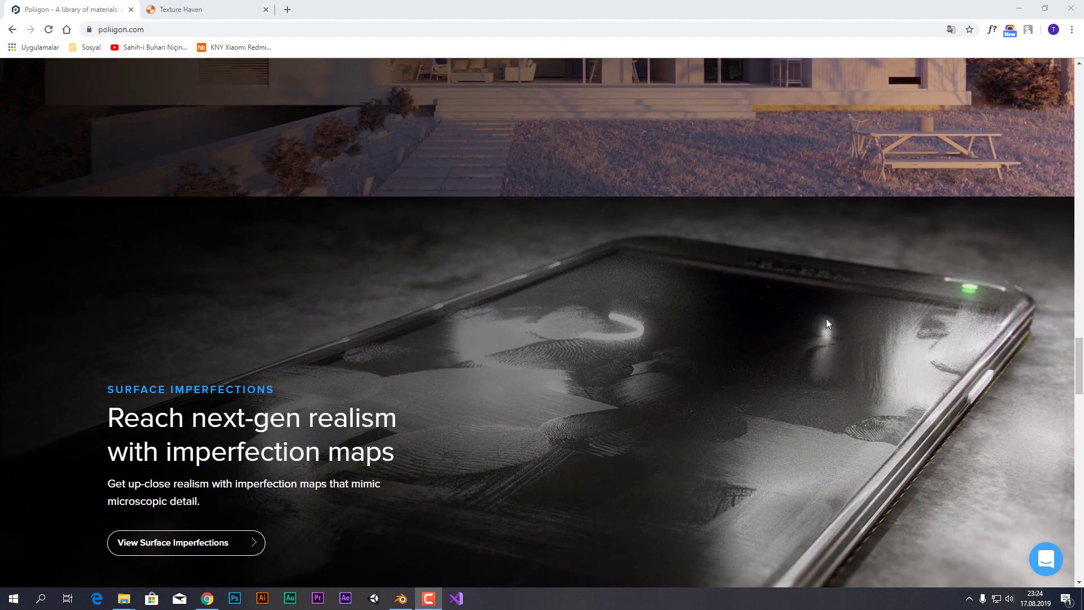
{"action": "scroll", "coordinate": [826, 305], "scroll_direction": "down", "scroll_amount": 2}
{"action": "scroll", "coordinate": [827, 301], "scroll_direction": "down", "scroll_amount": 2}
{"action": "scroll", "coordinate": [828, 303], "scroll_direction": "down", "scroll_amount": 1}
{"action": "scroll", "coordinate": [830, 299], "scroll_direction": "down", "scroll_amount": 5}
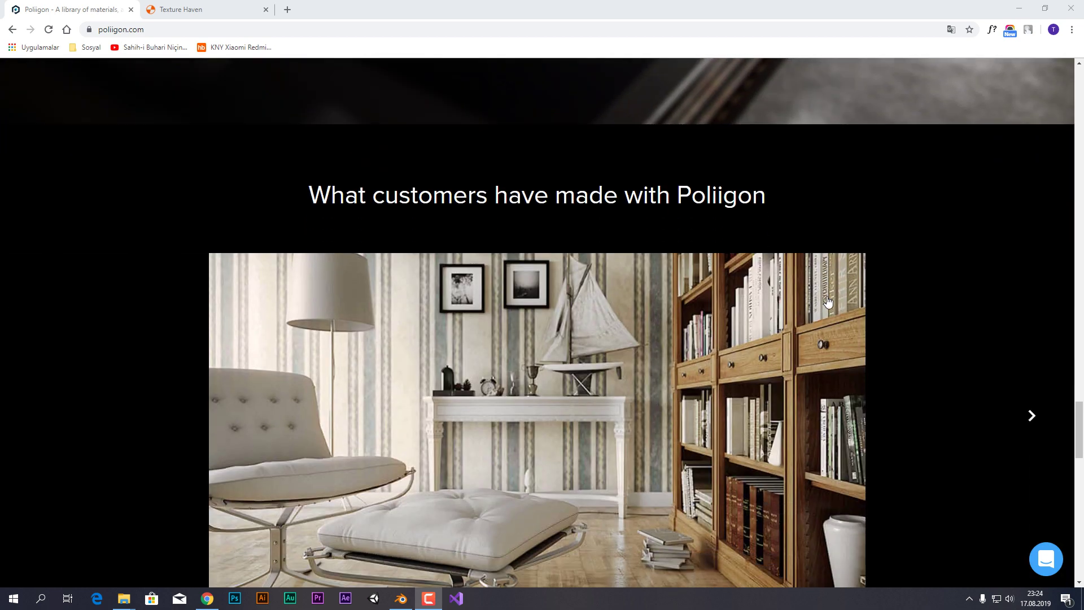
{"action": "scroll", "coordinate": [840, 288], "scroll_direction": "down", "scroll_amount": 2}
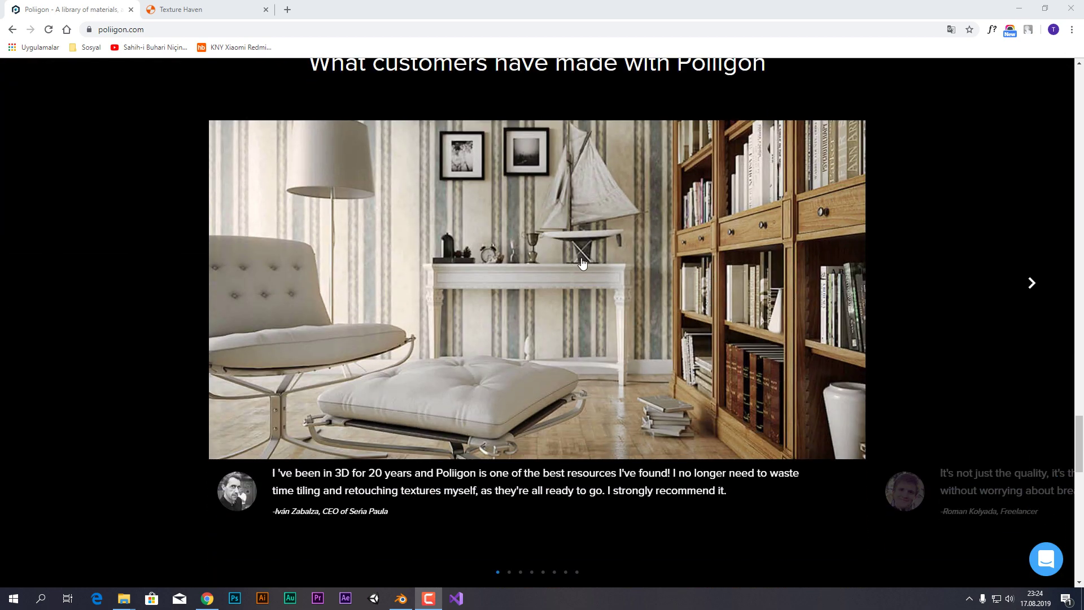
{"action": "left_click", "coordinate": [1032, 286]}
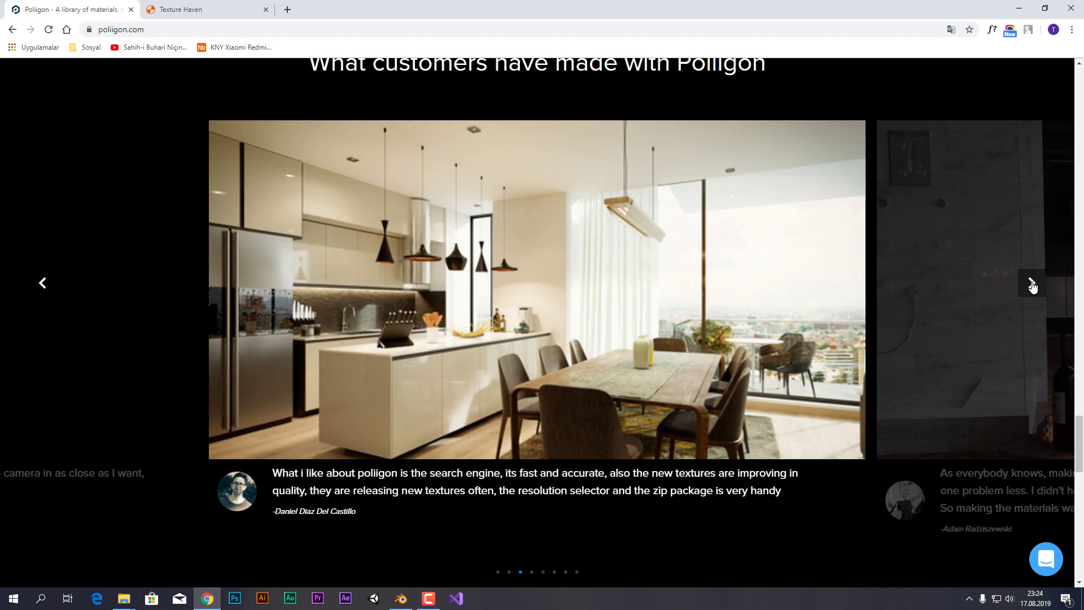
{"action": "left_click", "coordinate": [1032, 285]}
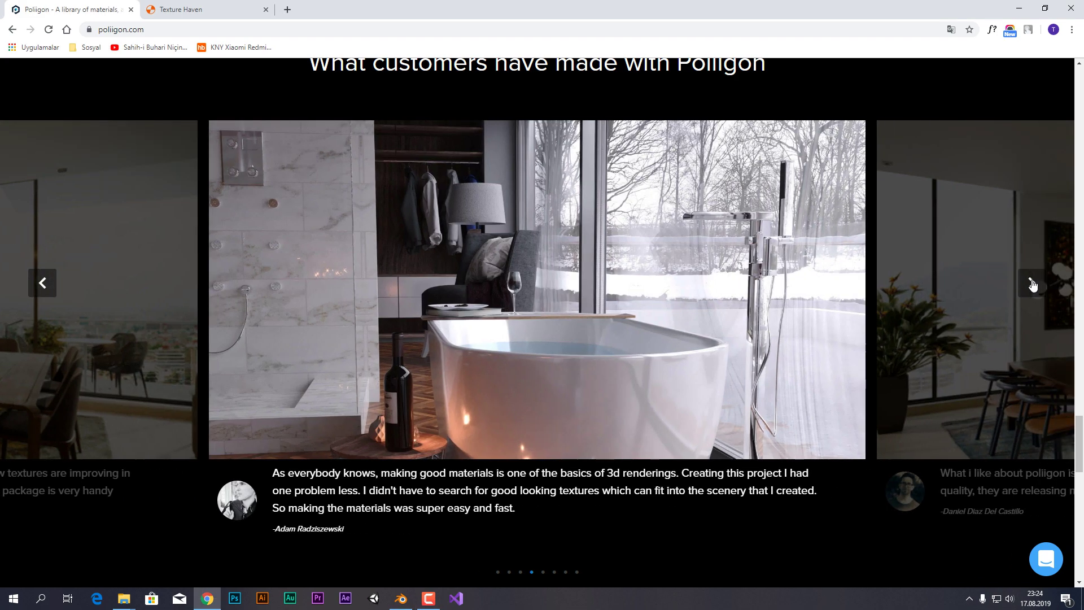
{"action": "left_click", "coordinate": [1044, 287]}
{"action": "scroll", "coordinate": [932, 270], "scroll_direction": "down", "scroll_amount": 4}
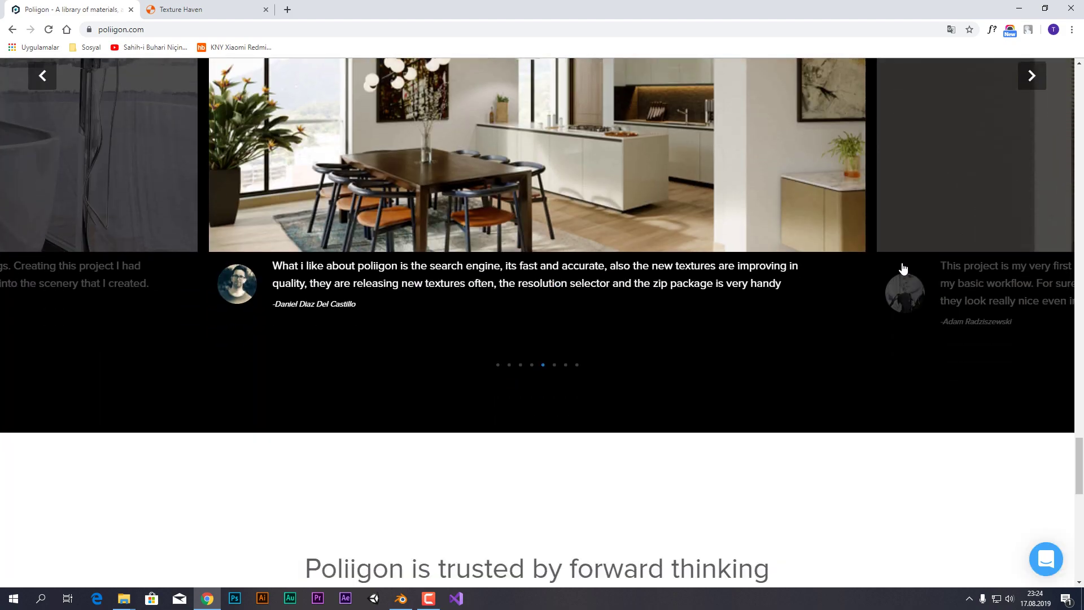
{"action": "scroll", "coordinate": [895, 263], "scroll_direction": "down", "scroll_amount": 2}
{"action": "scroll", "coordinate": [878, 261], "scroll_direction": "up", "scroll_amount": 6}
{"action": "scroll", "coordinate": [423, 175], "scroll_direction": "up", "scroll_amount": 8}
{"action": "scroll", "coordinate": [251, 141], "scroll_direction": "up", "scroll_amount": 8}
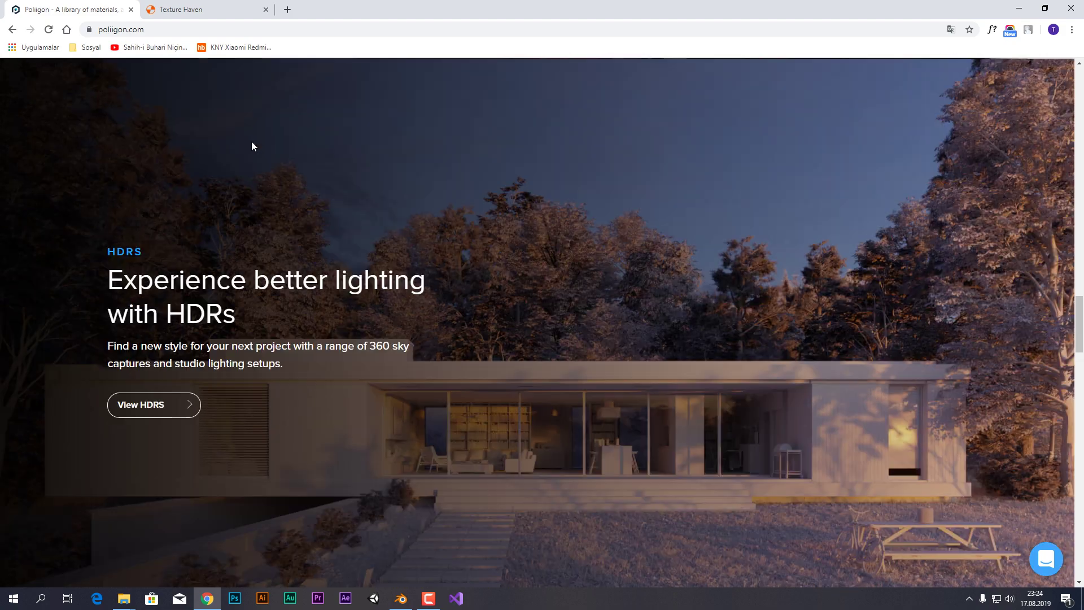
{"action": "scroll", "coordinate": [202, 107], "scroll_direction": "up", "scroll_amount": 10}
{"action": "scroll", "coordinate": [201, 108], "scroll_direction": "up", "scroll_amount": 7}
{"action": "scroll", "coordinate": [202, 106], "scroll_direction": "up", "scroll_amount": 5}
{"action": "scroll", "coordinate": [201, 106], "scroll_direction": "up", "scroll_amount": 5}
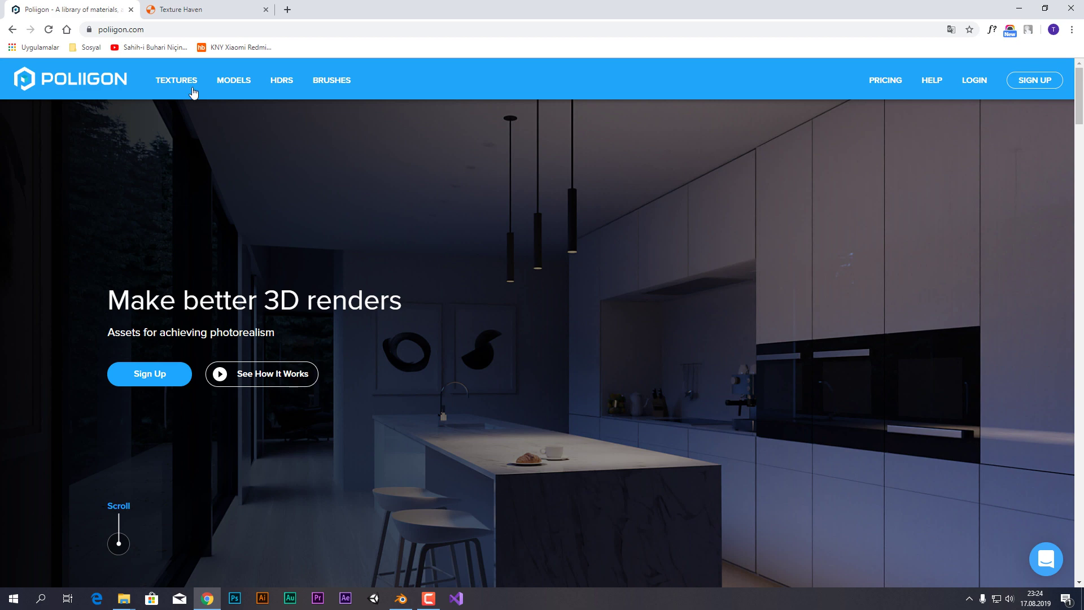
- Open Poliigon's TEXTURES library and scroll down to the Refine By filters
{"action": "left_click", "coordinate": [189, 85]}
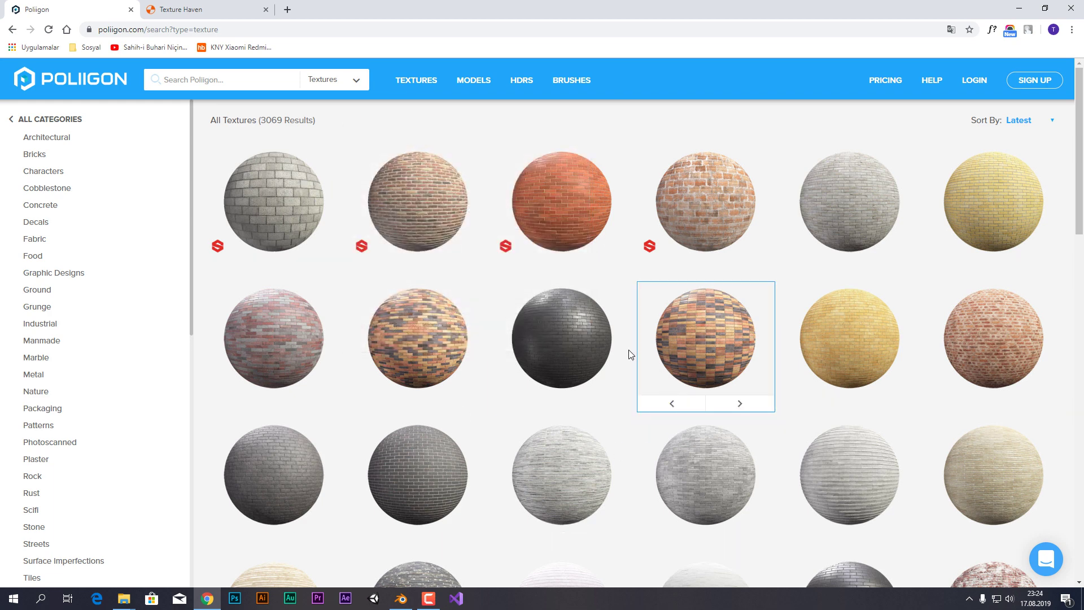
{"action": "scroll", "coordinate": [237, 269], "scroll_direction": "down", "scroll_amount": 1}
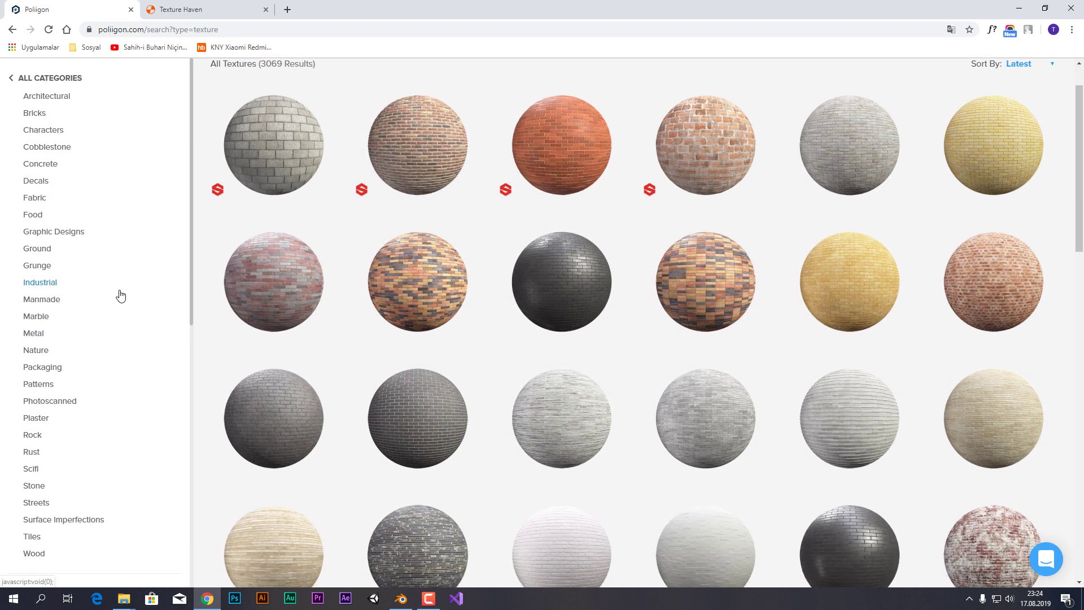
{"action": "scroll", "coordinate": [116, 298], "scroll_direction": "down", "scroll_amount": 3}
{"action": "scroll", "coordinate": [115, 299], "scroll_direction": "down", "scroll_amount": 2}
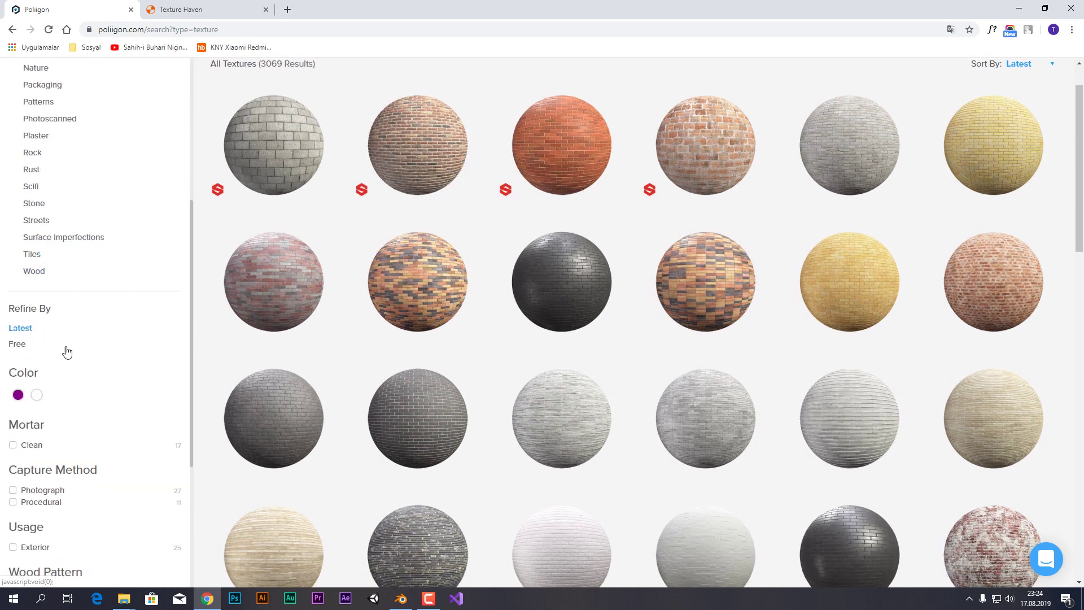
- Filter the library to Free textures and scroll through the full page of results
{"action": "left_click", "coordinate": [20, 345]}
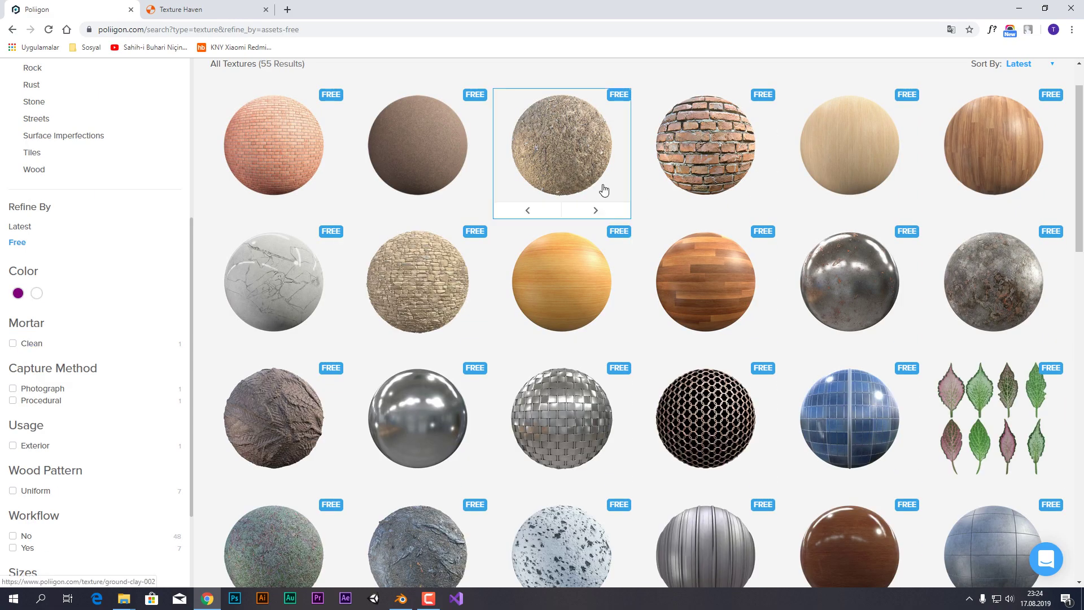
{"action": "scroll", "coordinate": [640, 164], "scroll_direction": "down", "scroll_amount": 4}
{"action": "scroll", "coordinate": [648, 175], "scroll_direction": "down", "scroll_amount": 2}
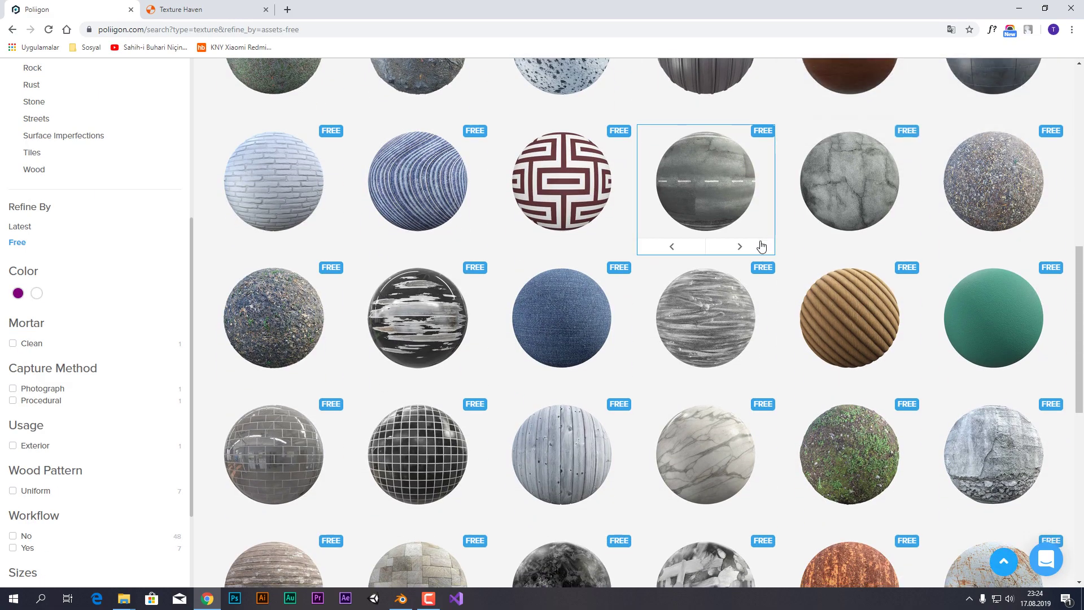
{"action": "scroll", "coordinate": [757, 242], "scroll_direction": "down", "scroll_amount": 4}
{"action": "scroll", "coordinate": [630, 280], "scroll_direction": "down", "scroll_amount": 5}
{"action": "scroll", "coordinate": [559, 309], "scroll_direction": "up", "scroll_amount": 4}
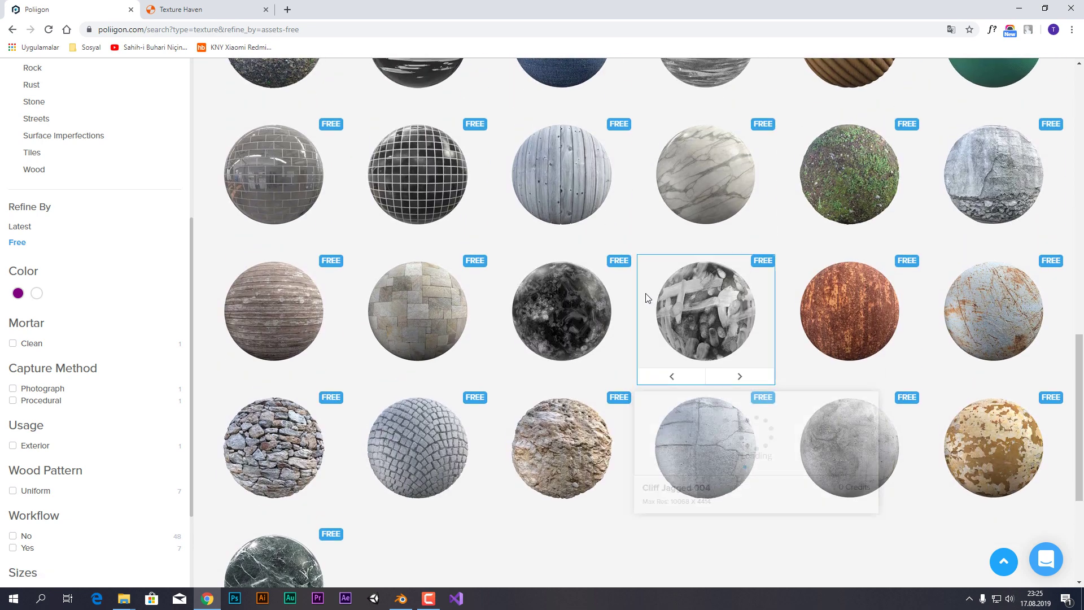
{"action": "scroll", "coordinate": [523, 217], "scroll_direction": "up", "scroll_amount": 1}
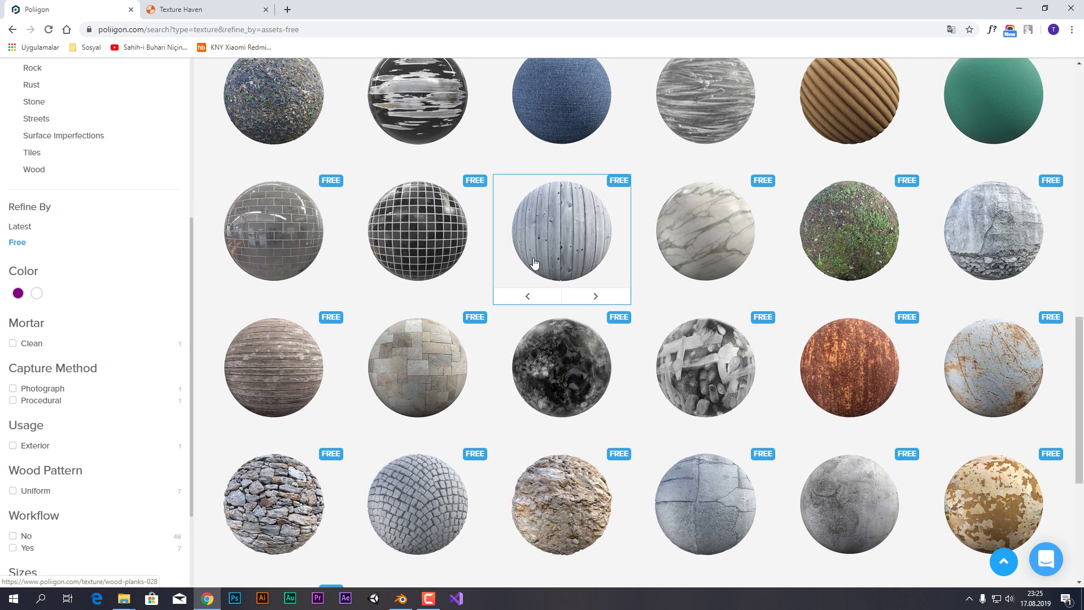
{"action": "scroll", "coordinate": [525, 226], "scroll_direction": "up", "scroll_amount": 1}
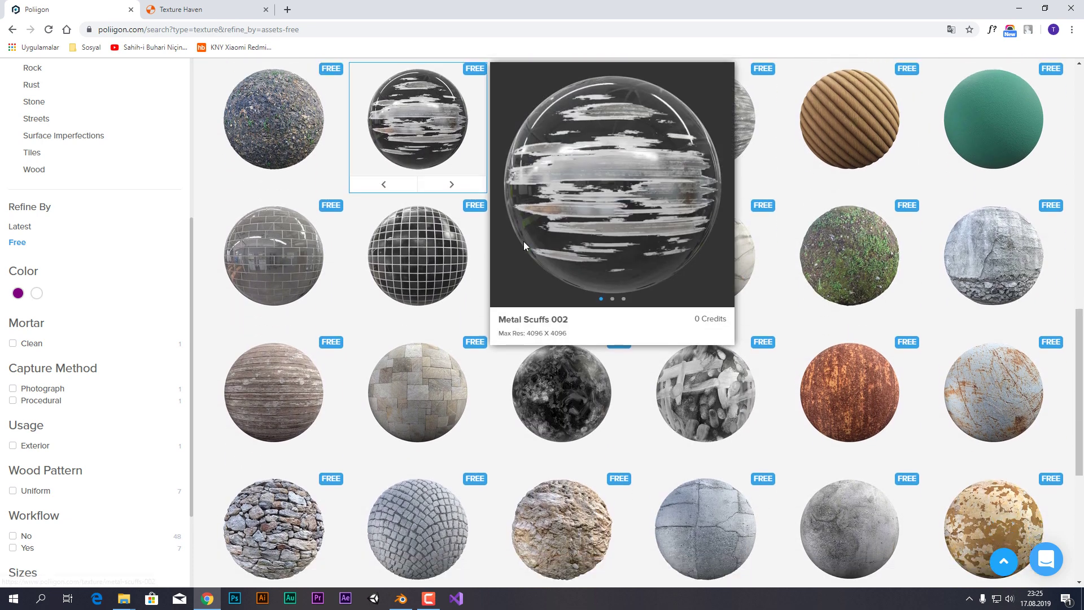
{"action": "scroll", "coordinate": [452, 309], "scroll_direction": "down", "scroll_amount": 2}
{"action": "scroll", "coordinate": [581, 355], "scroll_direction": "up", "scroll_amount": 2}
{"action": "scroll", "coordinate": [586, 358], "scroll_direction": "up", "scroll_amount": 2}
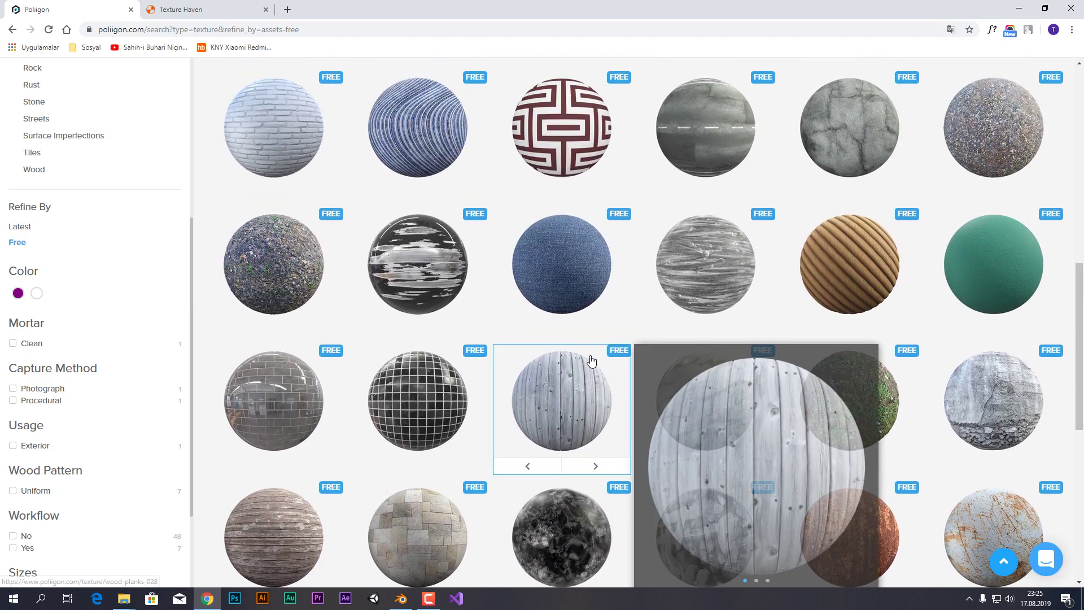
{"action": "scroll", "coordinate": [595, 363], "scroll_direction": "up", "scroll_amount": 2}
{"action": "scroll", "coordinate": [596, 363], "scroll_direction": "up", "scroll_amount": 2}
{"action": "scroll", "coordinate": [596, 363], "scroll_direction": "up", "scroll_amount": 4}
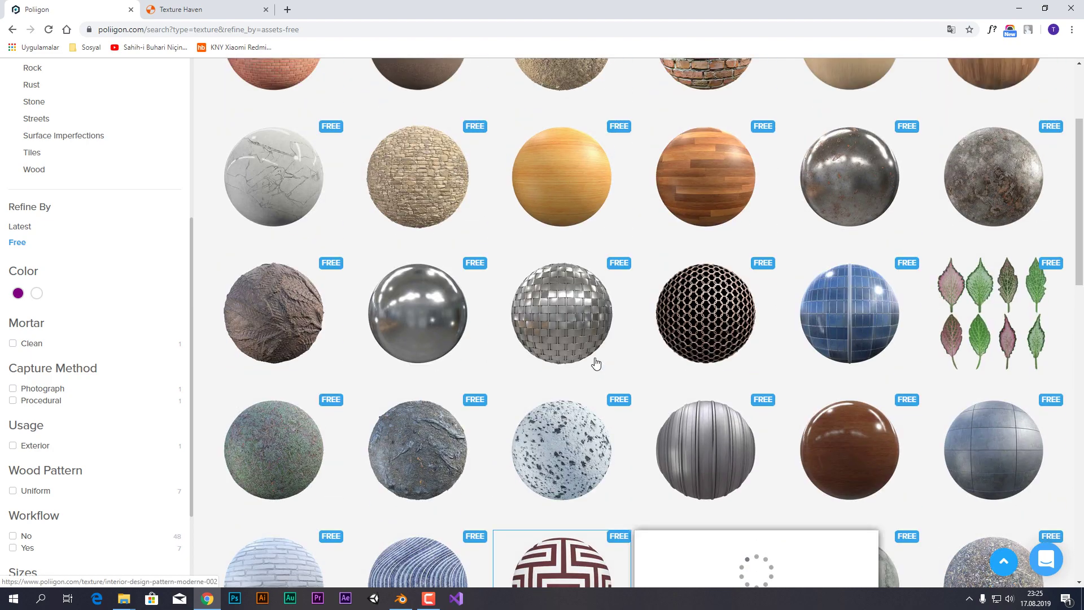
{"action": "scroll", "coordinate": [595, 363], "scroll_direction": "up", "scroll_amount": 1}
{"action": "scroll", "coordinate": [564, 282], "scroll_direction": "up", "scroll_amount": 2}
{"action": "scroll", "coordinate": [558, 311], "scroll_direction": "down", "scroll_amount": 5}
{"action": "scroll", "coordinate": [557, 338], "scroll_direction": "up", "scroll_amount": 2}
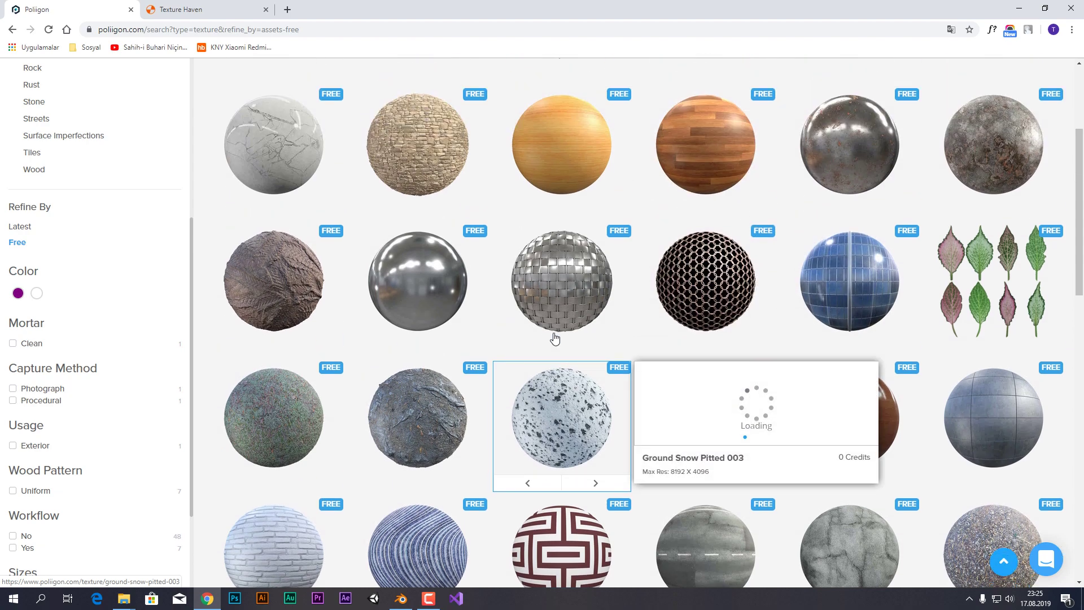
{"action": "scroll", "coordinate": [543, 339], "scroll_direction": "down", "scroll_amount": 8}
{"action": "scroll", "coordinate": [342, 361], "scroll_direction": "down", "scroll_amount": 4}
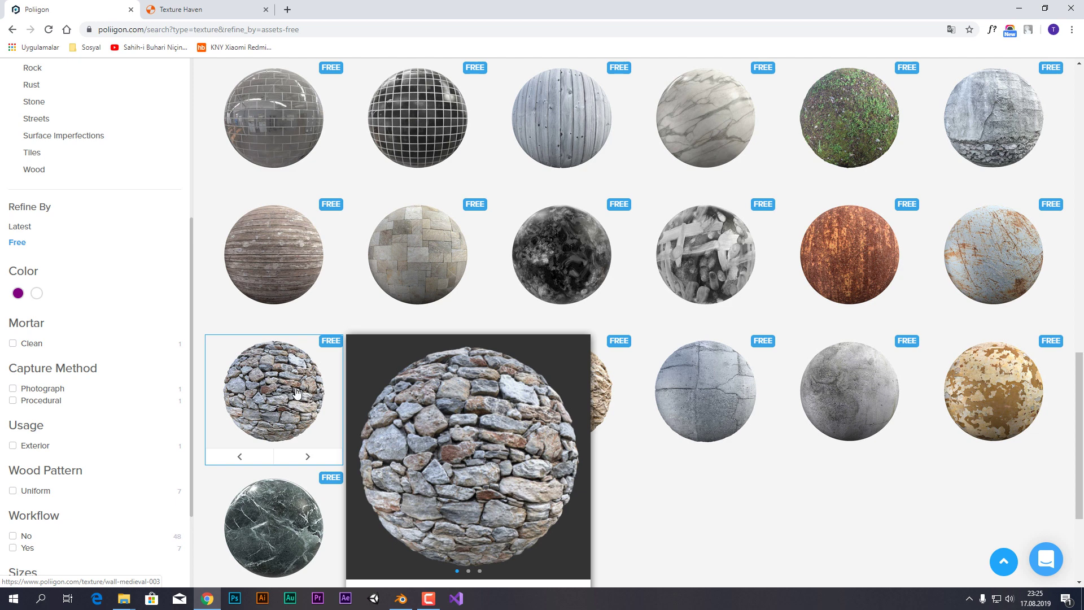
{"action": "scroll", "coordinate": [588, 503], "scroll_direction": "down", "scroll_amount": 1}
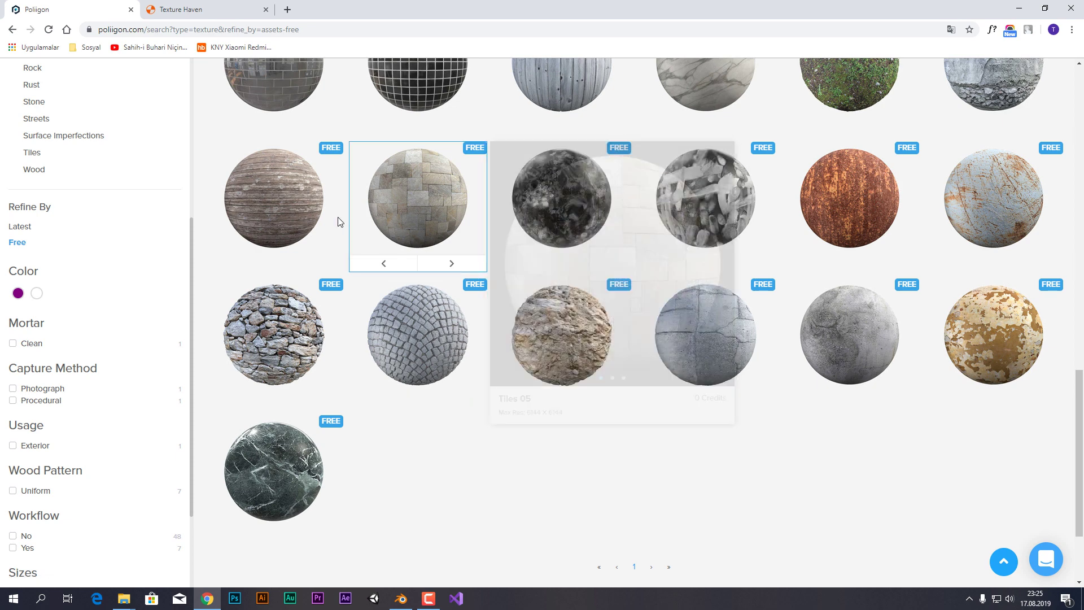
- Open the Tiles 05 texture and keep its download resolution at 3K
{"action": "left_click", "coordinate": [440, 205]}
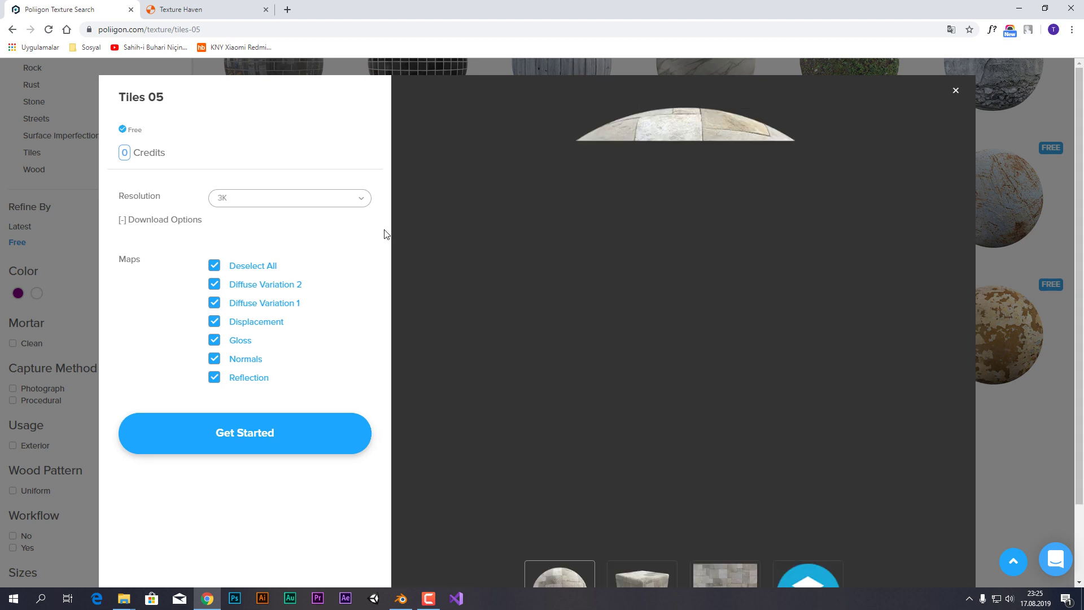
{"action": "left_click", "coordinate": [265, 206]}
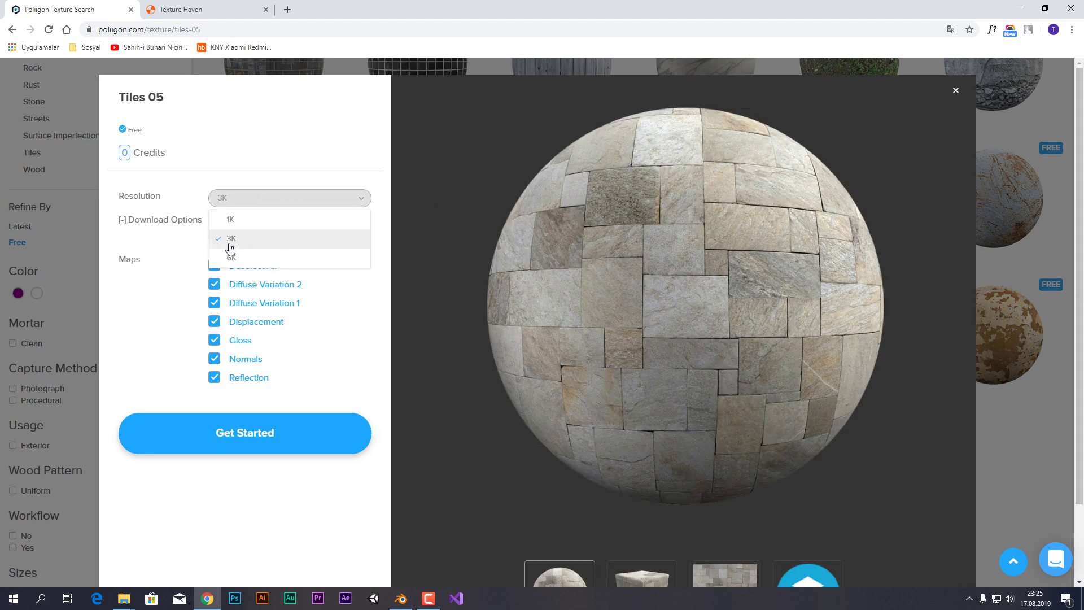
{"action": "left_click", "coordinate": [268, 205]}
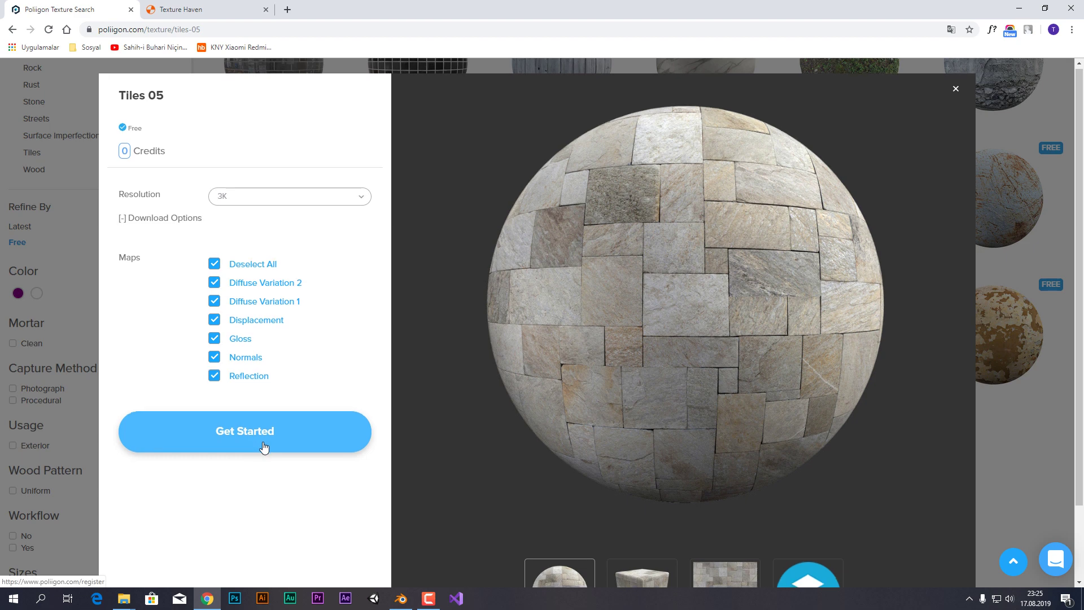
{"action": "scroll", "coordinate": [264, 447], "scroll_direction": "down", "scroll_amount": 1}
- Preview Tiles 05 on the cube, flat and sphere views, then close its details
{"action": "left_click", "coordinate": [639, 550]}
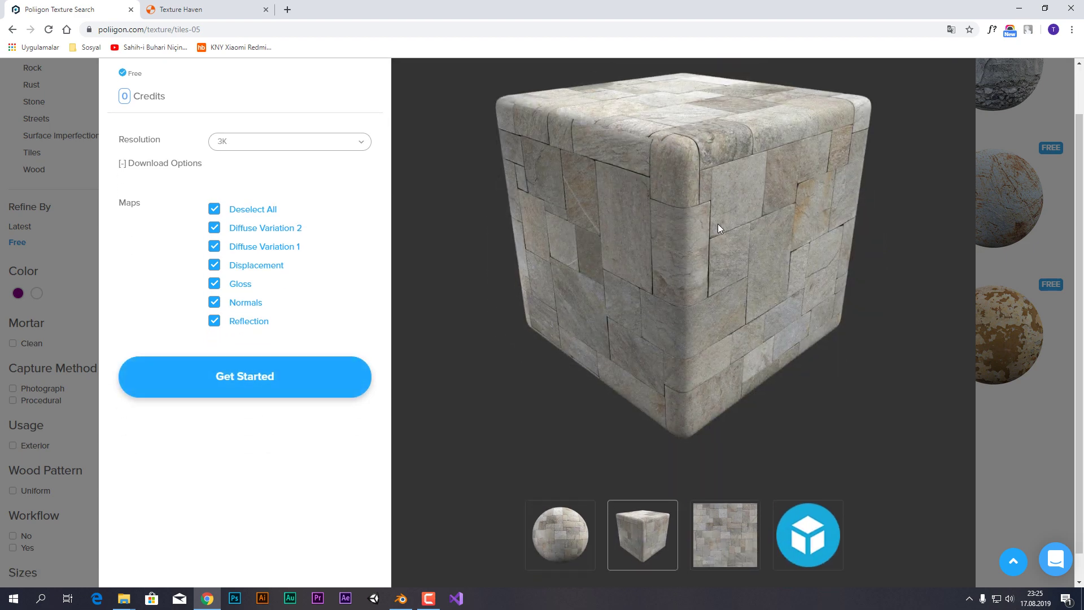
{"action": "left_click", "coordinate": [735, 531]}
{"action": "left_click", "coordinate": [664, 532]}
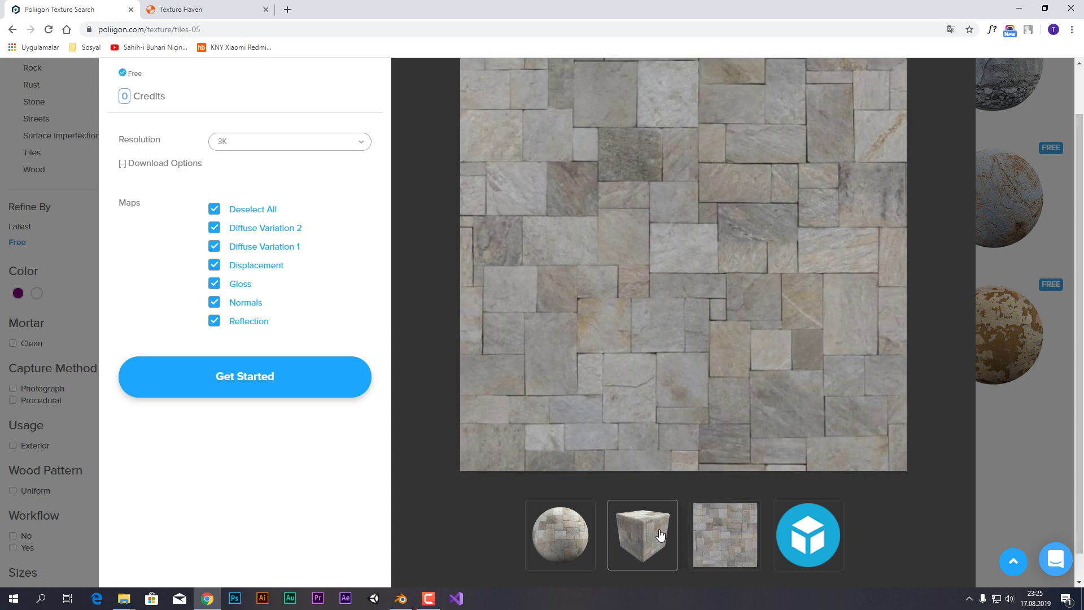
{"action": "left_click", "coordinate": [576, 532]}
{"action": "left_click", "coordinate": [1012, 214]}
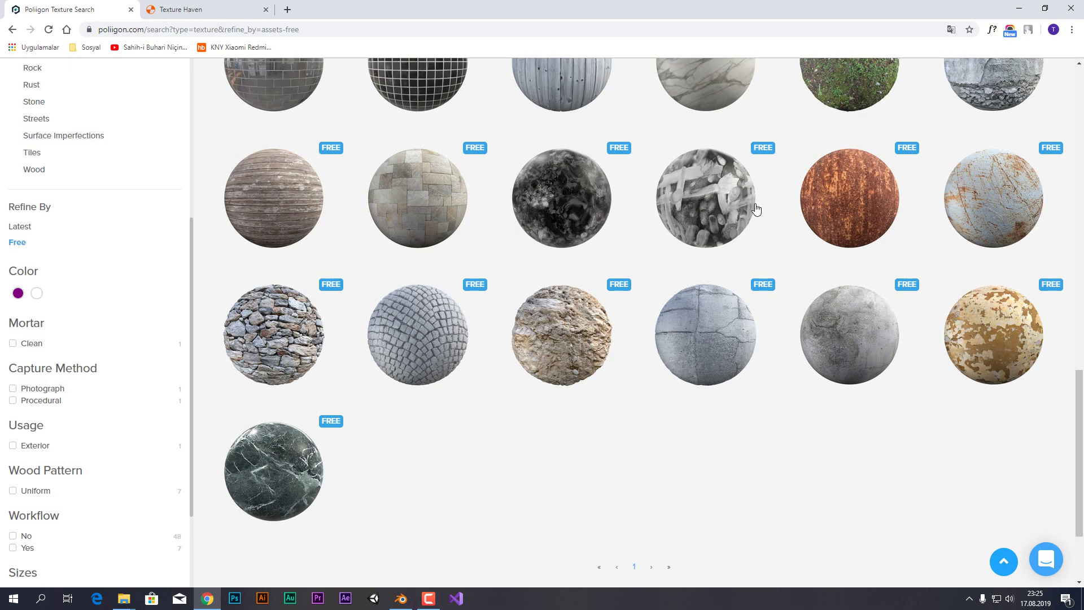
- Browse Texture Haven's All Textures catalogue
{"action": "left_click", "coordinate": [181, 10]}
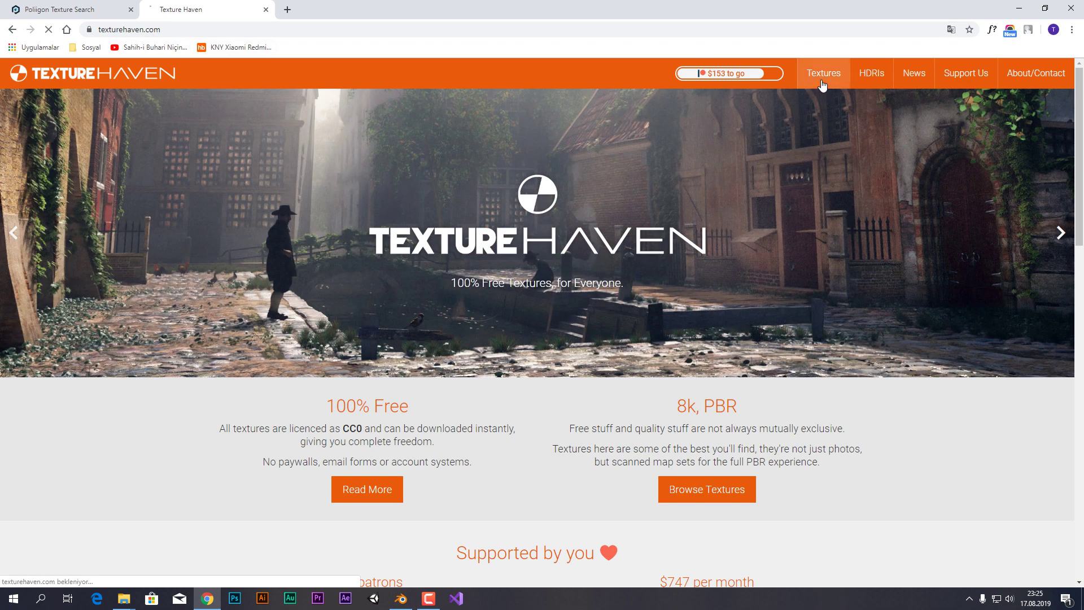
{"action": "left_click", "coordinate": [822, 81]}
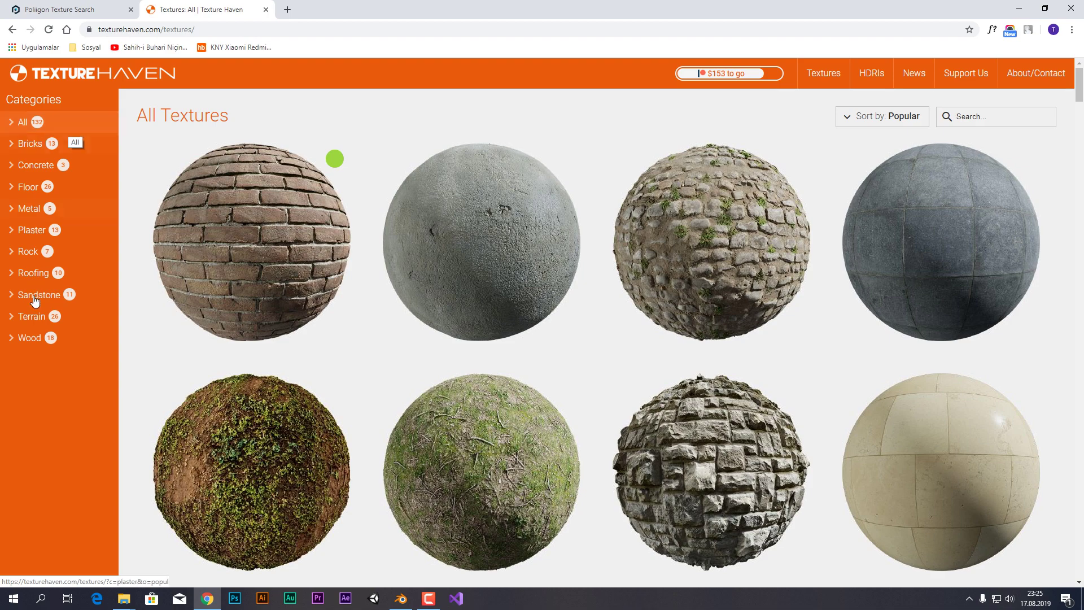
{"action": "scroll", "coordinate": [474, 254], "scroll_direction": "down", "scroll_amount": 3}
{"action": "scroll", "coordinate": [477, 271], "scroll_direction": "down", "scroll_amount": 3}
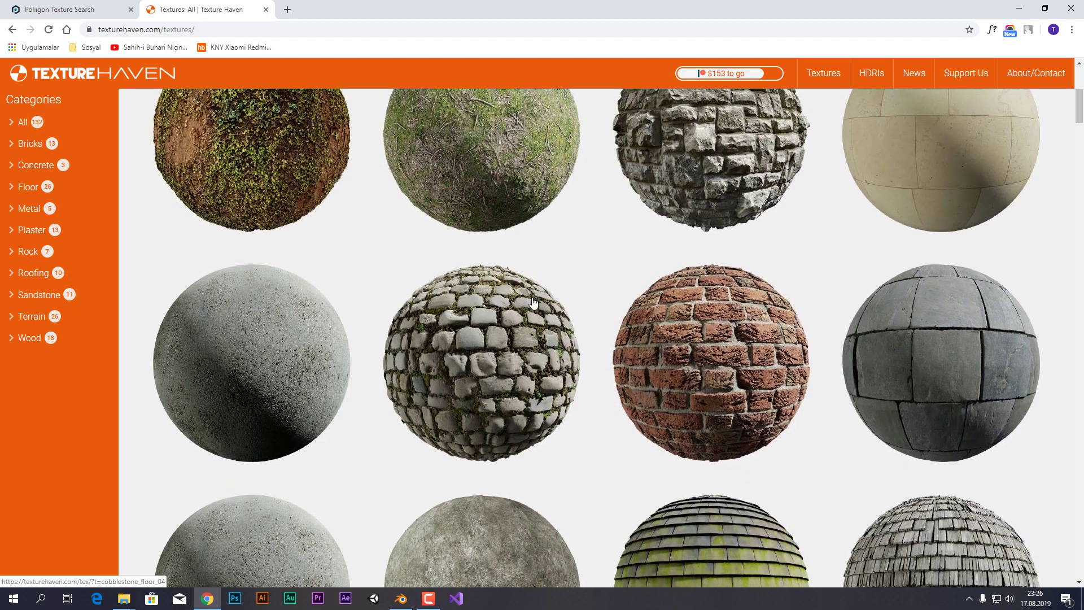
{"action": "scroll", "coordinate": [532, 303], "scroll_direction": "up", "scroll_amount": 4}
{"action": "scroll", "coordinate": [540, 295], "scroll_direction": "up", "scroll_amount": 2}
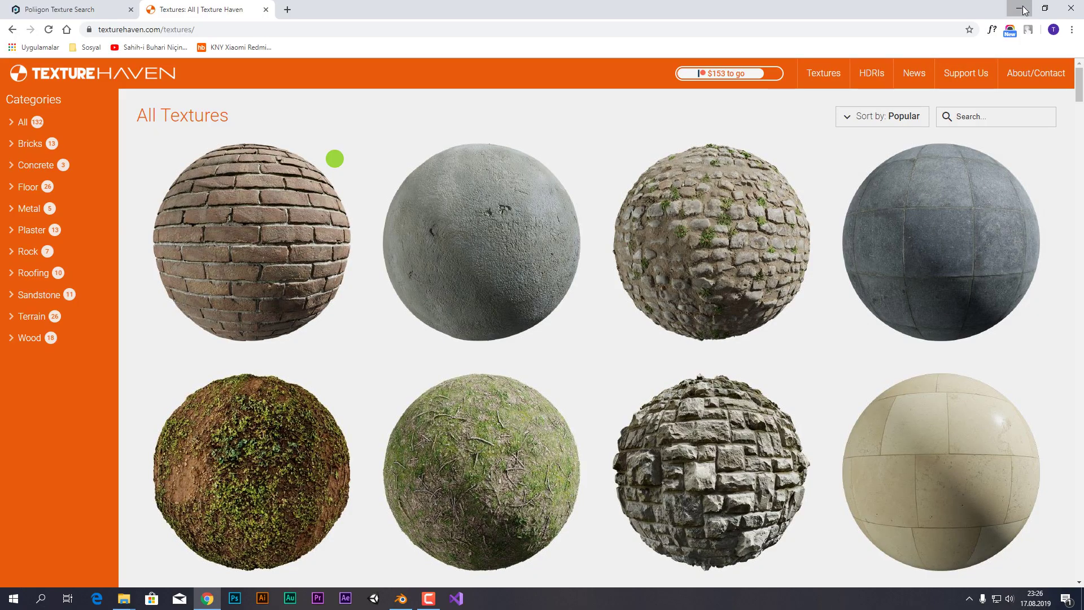
- Start a General Blender scene, delete the cube, and add a plane scaled to 3.625
{"action": "left_click", "coordinate": [1023, 10]}
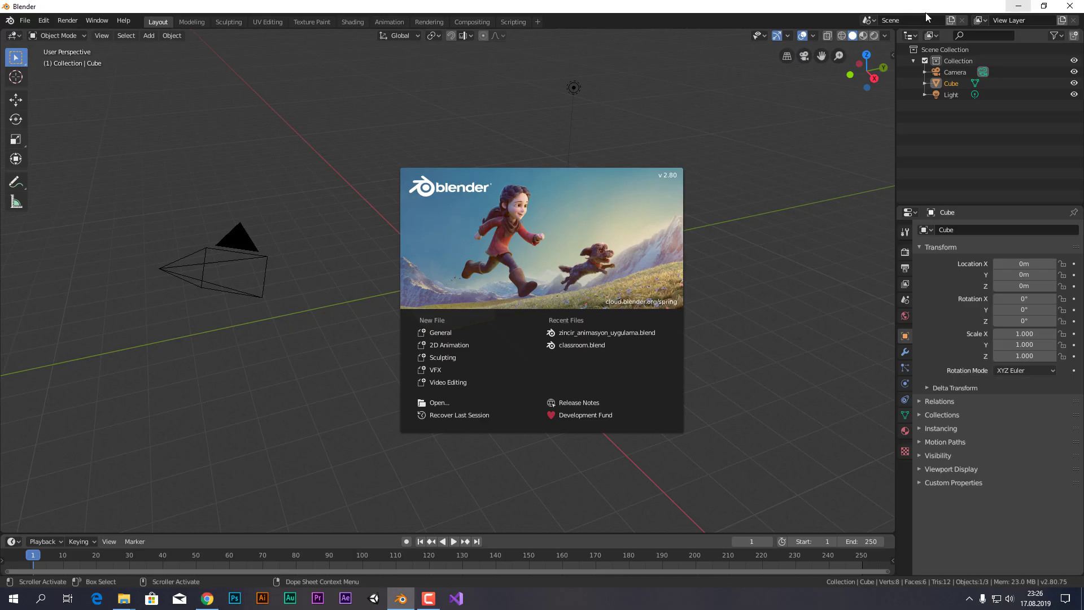
{"action": "left_click", "coordinate": [468, 331]}
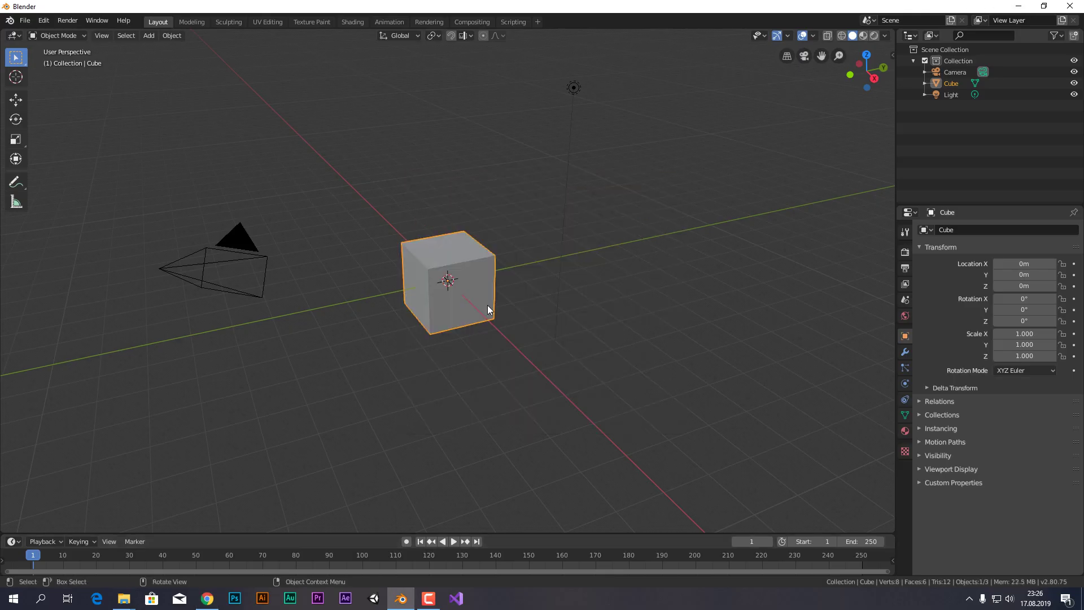
{"action": "key", "text": "x"}
{"action": "left_click", "coordinate": [486, 276]}
{"action": "key", "text": "shift+a"}
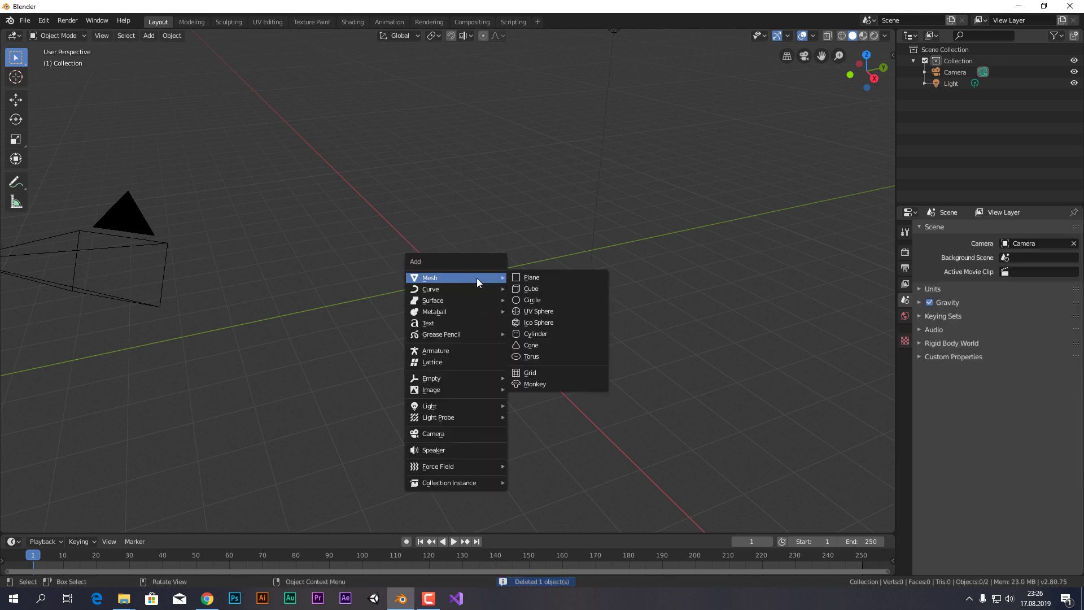
{"action": "left_click", "coordinate": [543, 279]}
{"action": "key", "text": "s"}
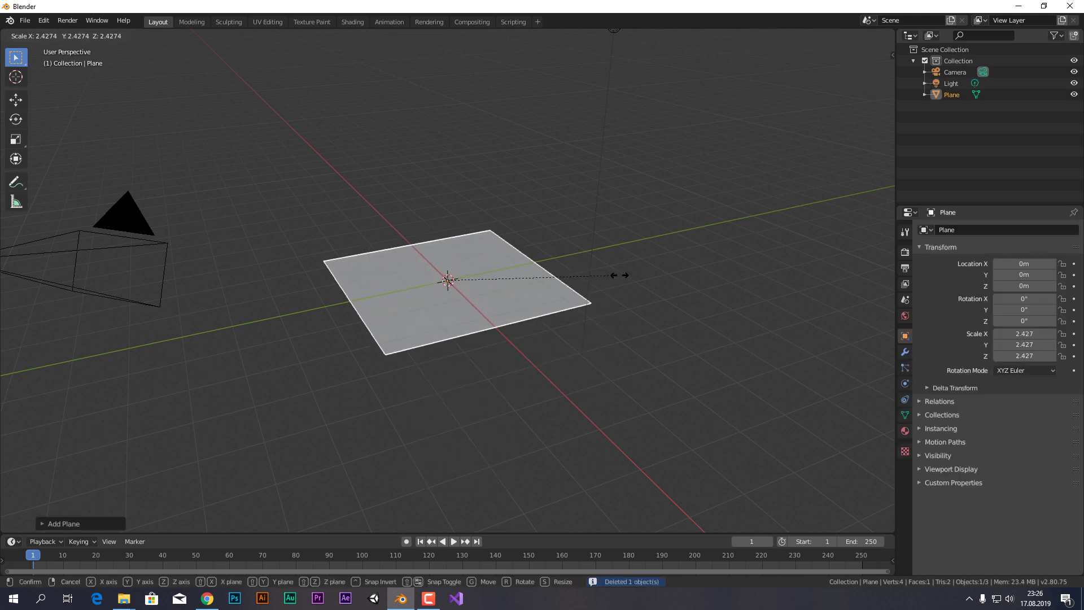
{"action": "left_click", "coordinate": [702, 271]}
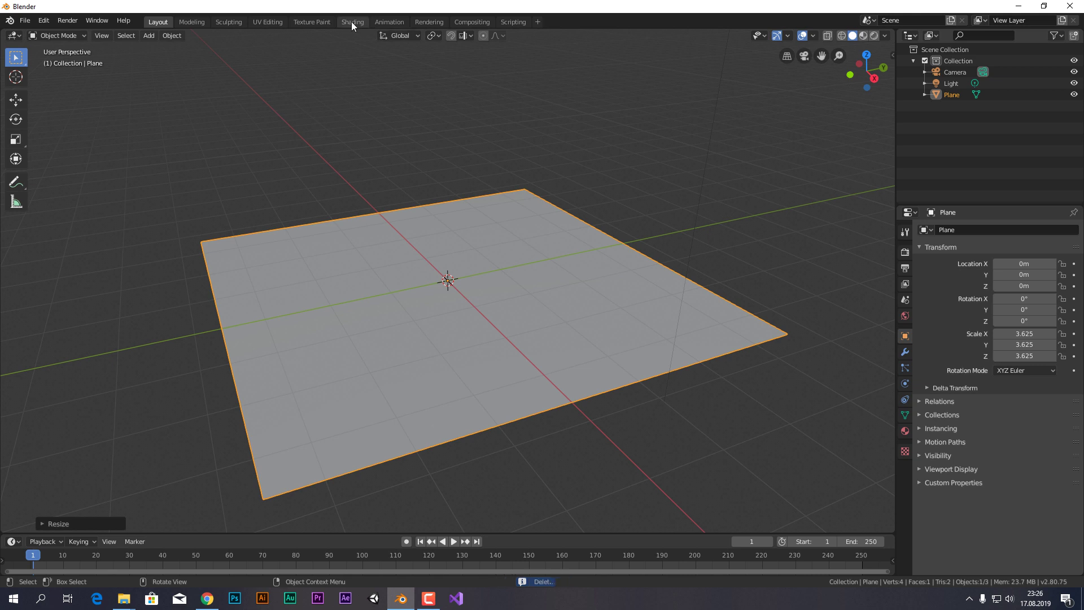
- Switch to the Shading workspace and frame the plane in the viewport
{"action": "key", "text": "ctrl+Page_Down"}
{"action": "key", "text": "ctrl+Page_Down"}
{"action": "key", "text": "ctrl+Page_Down"}
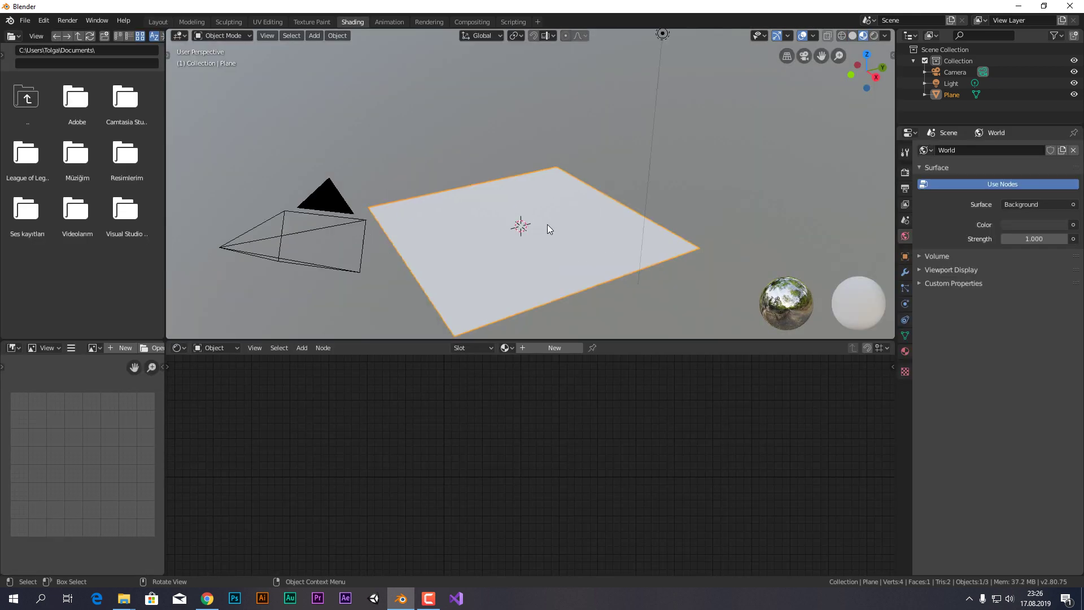
{"action": "scroll", "coordinate": [547, 225], "scroll_direction": "up", "scroll_amount": 3}
{"action": "middle_click_drag", "start_coordinate": [587, 236], "coordinate": [594, 148], "text": "shift"}
{"action": "scroll", "coordinate": [594, 149], "scroll_direction": "up", "scroll_amount": 1}
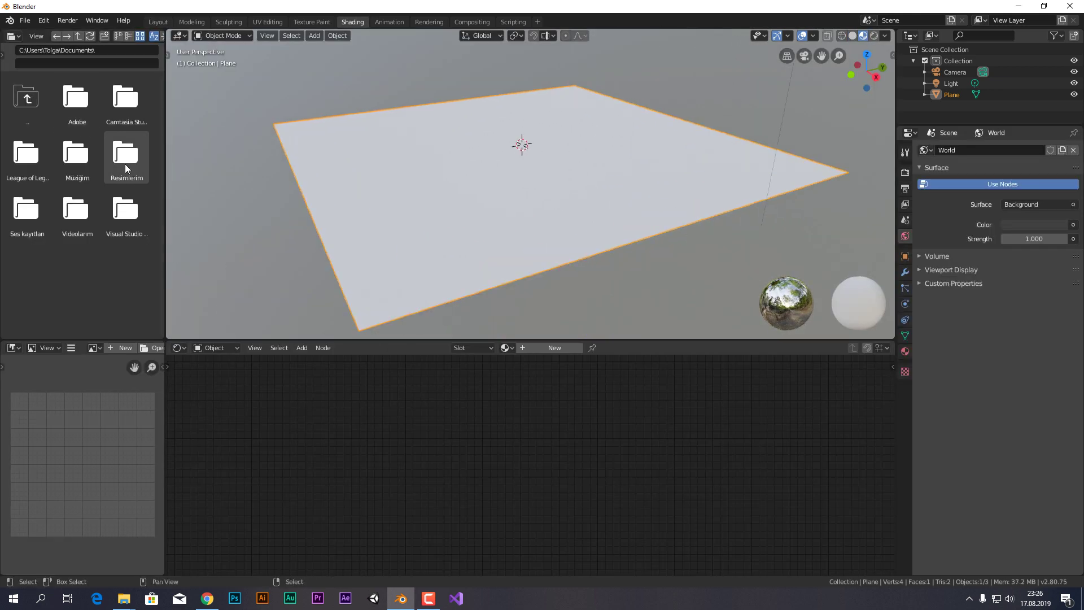
- Navigate the file browser to Desktop > WallMedieval003 > REGULAR > 3K
{"action": "left_click", "coordinate": [32, 95]}
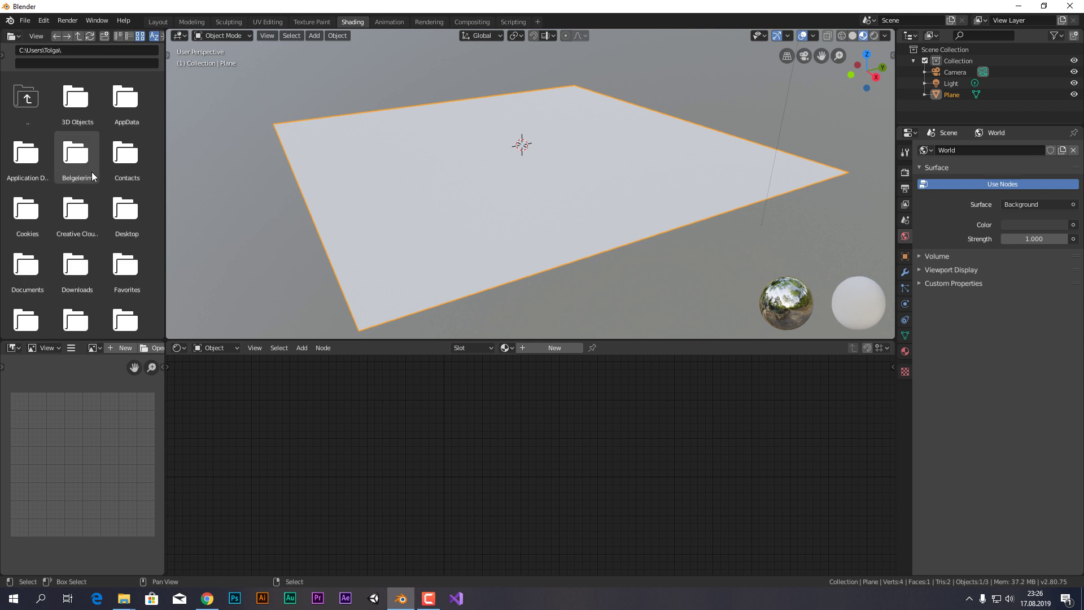
{"action": "left_click", "coordinate": [126, 211]}
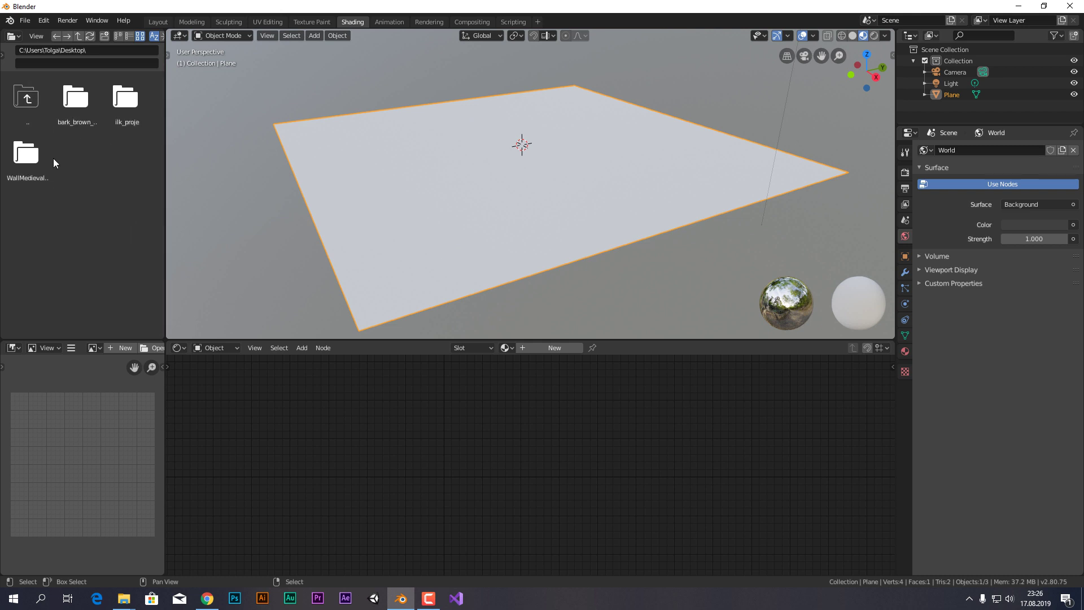
{"action": "left_click", "coordinate": [29, 159]}
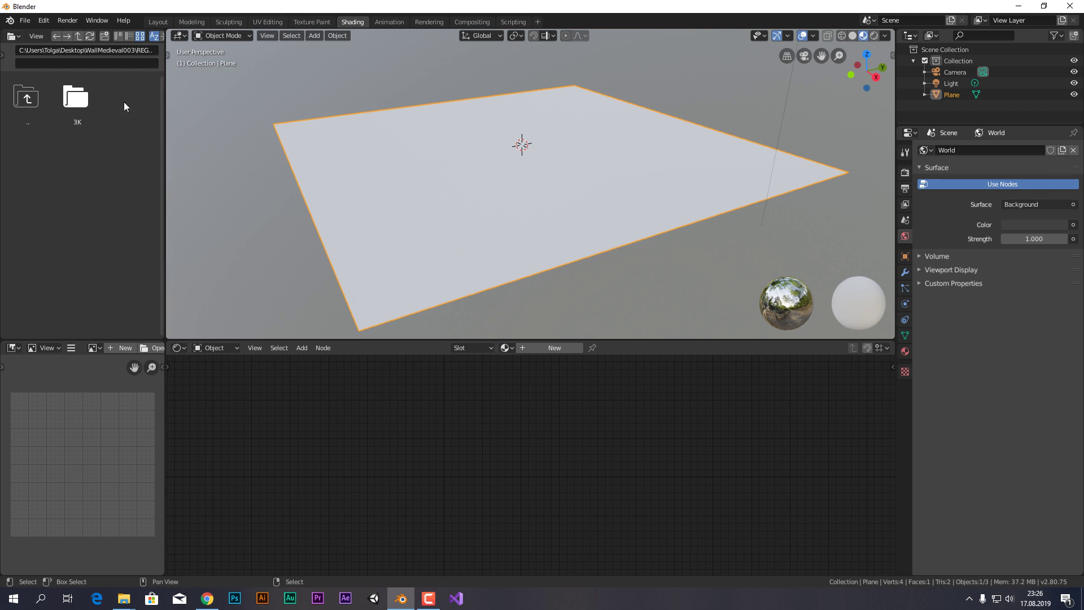
{"action": "double_click", "coordinate": [69, 95]}
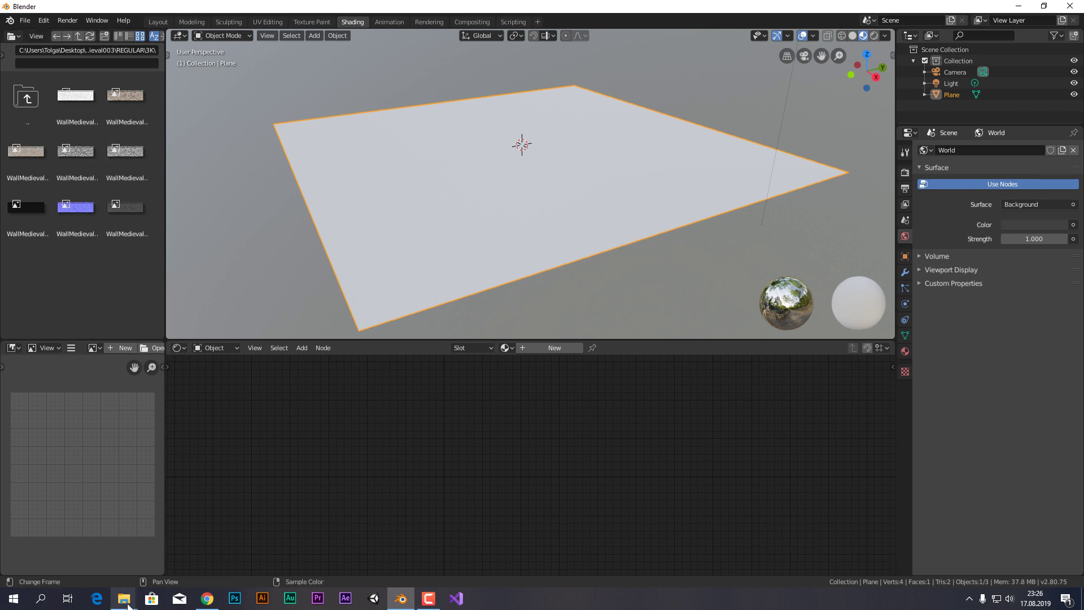
{"action": "mouse_move", "coordinate": [124, 598]}
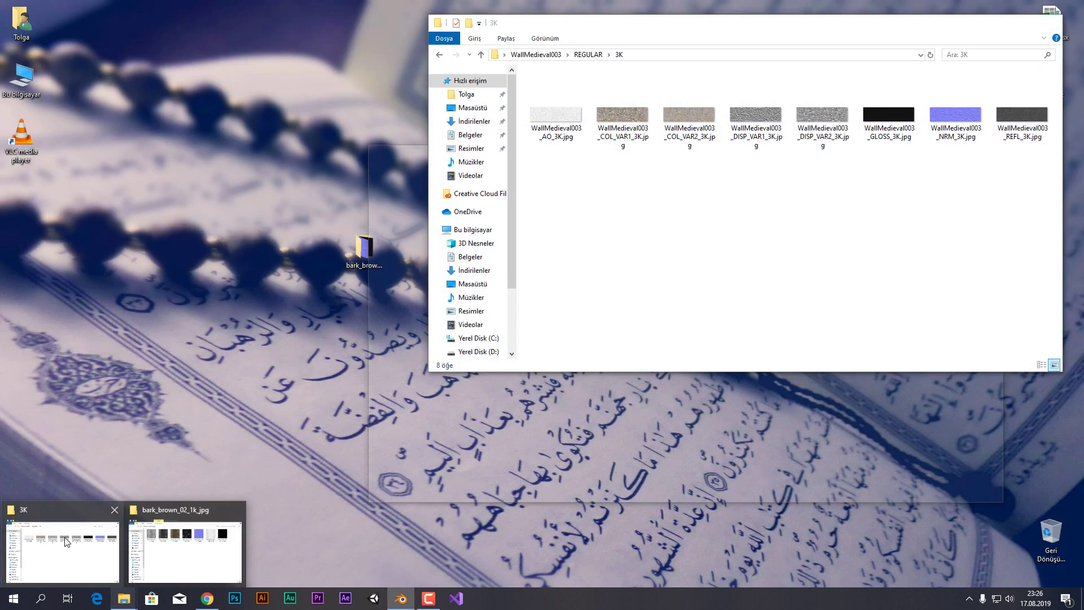
- In the 3K folder window, select the WallMedieval003_COL_VAR1_3K.jpg colour image
{"action": "left_click", "coordinate": [66, 541]}
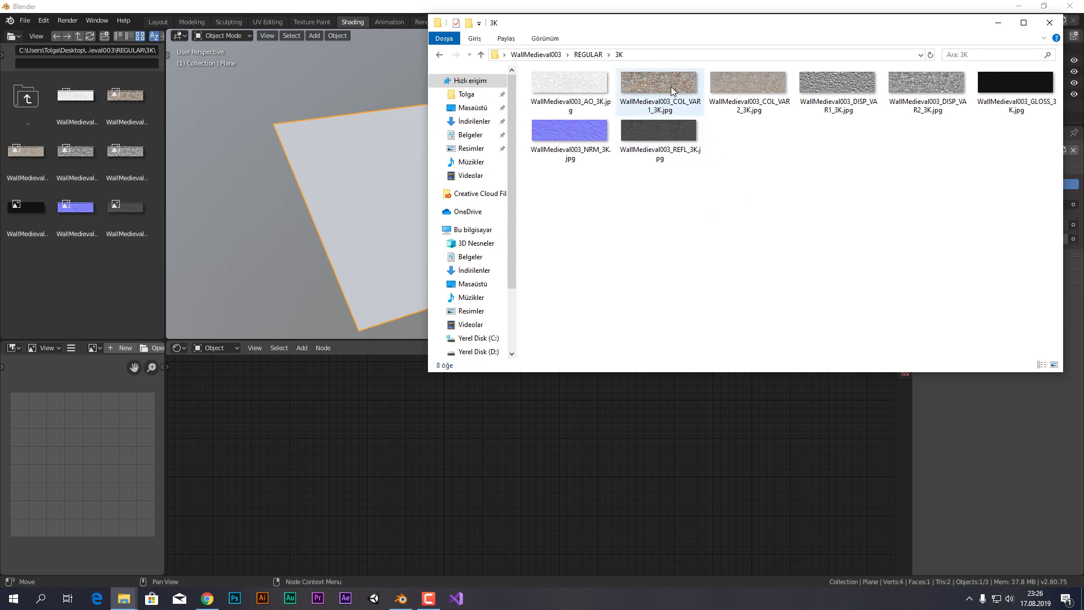
{"action": "left_click", "coordinate": [671, 86]}
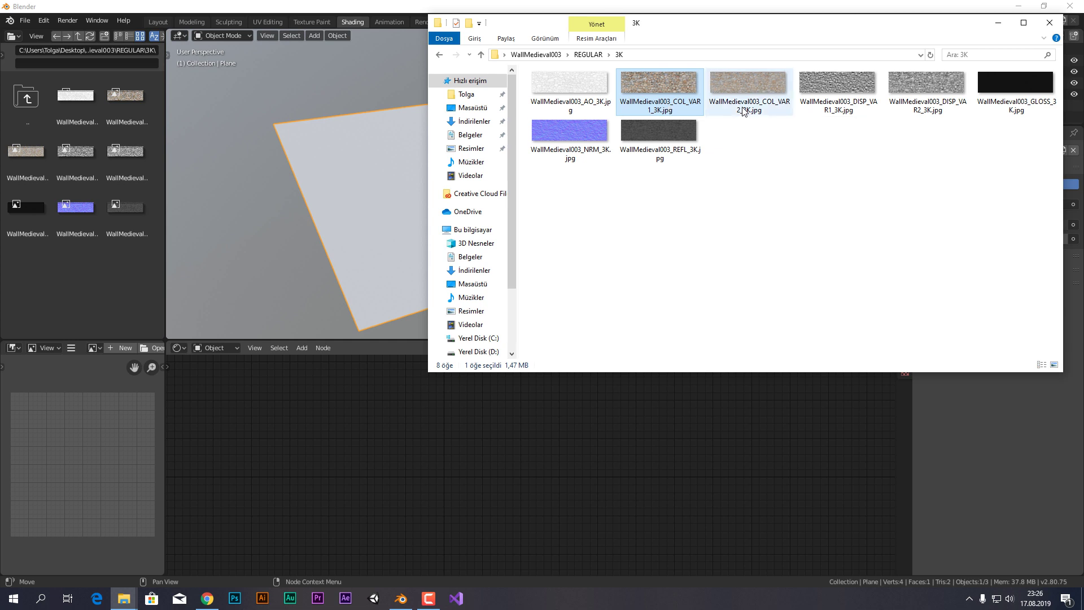
{"action": "left_click", "coordinate": [738, 79]}
{"action": "left_click", "coordinate": [661, 103]}
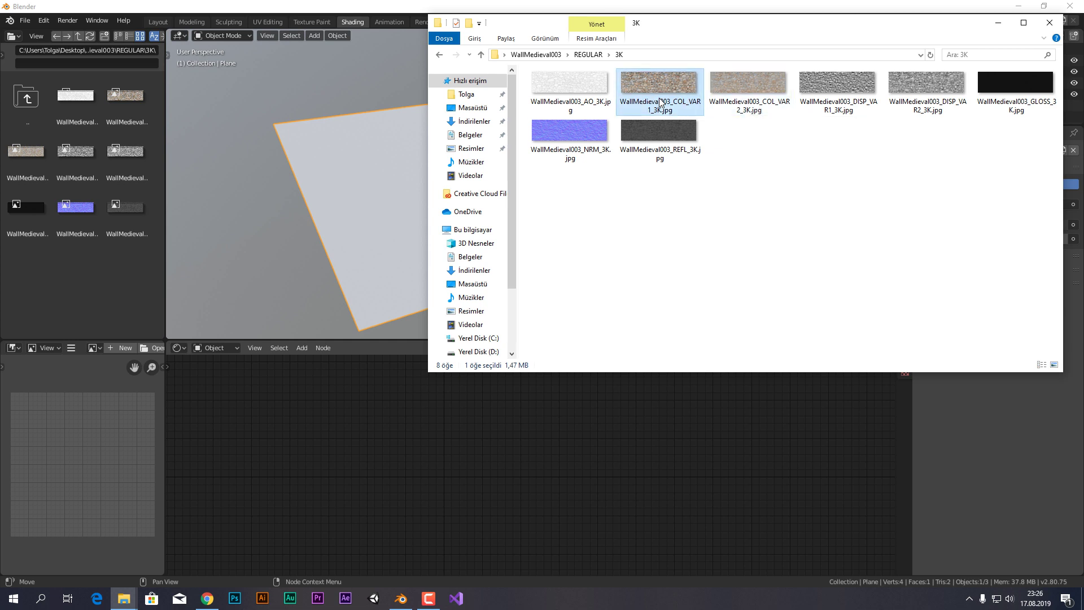
- Arrange the bark_brown_02_1k_jpg window beside the 3K folder, selecting each colour map, then return to Blender
{"action": "left_click", "coordinate": [130, 597]}
{"action": "left_click", "coordinate": [184, 553]}
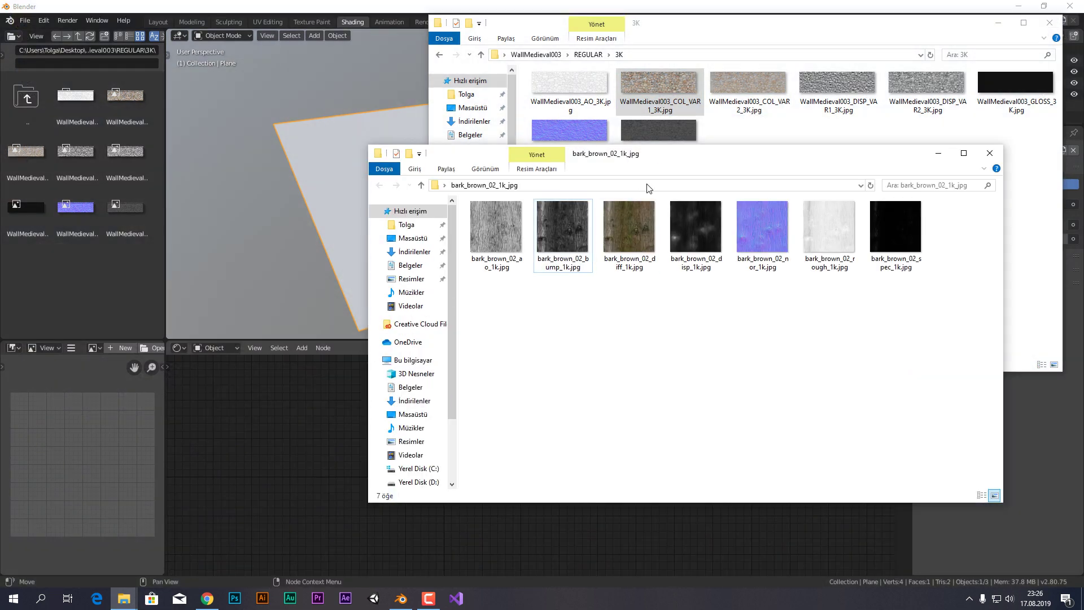
{"action": "left_click_drag", "start_coordinate": [668, 162], "coordinate": [656, 204]}
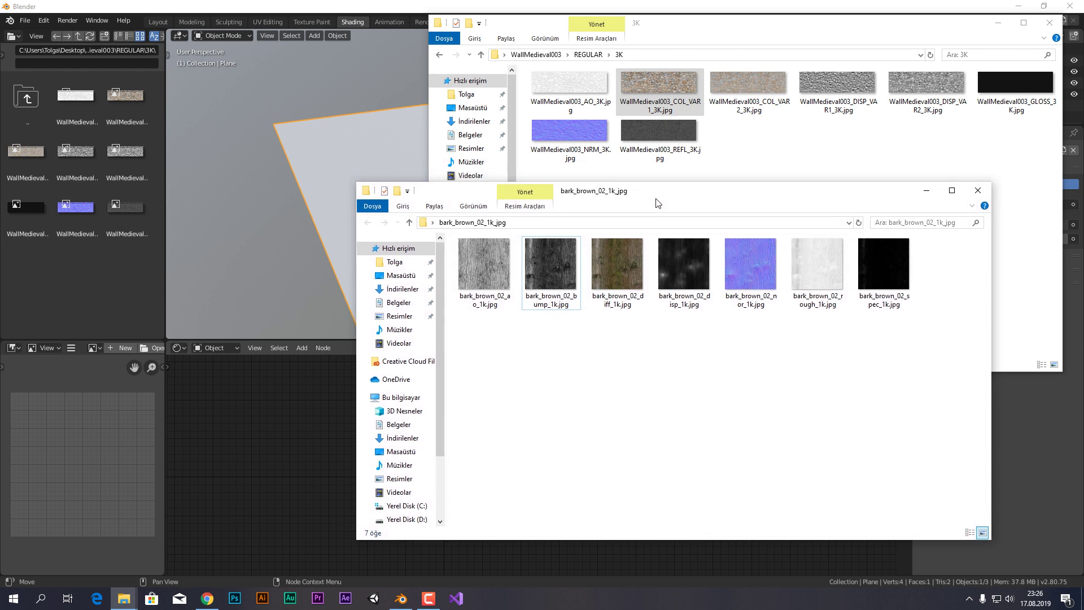
{"action": "left_click", "coordinate": [617, 309]}
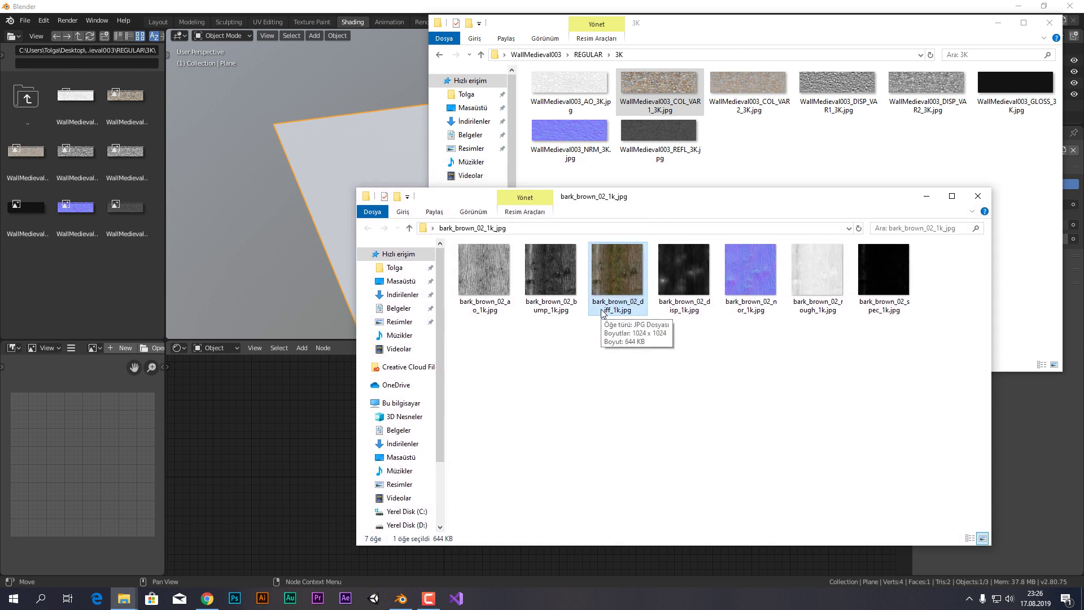
{"action": "left_click", "coordinate": [689, 107]}
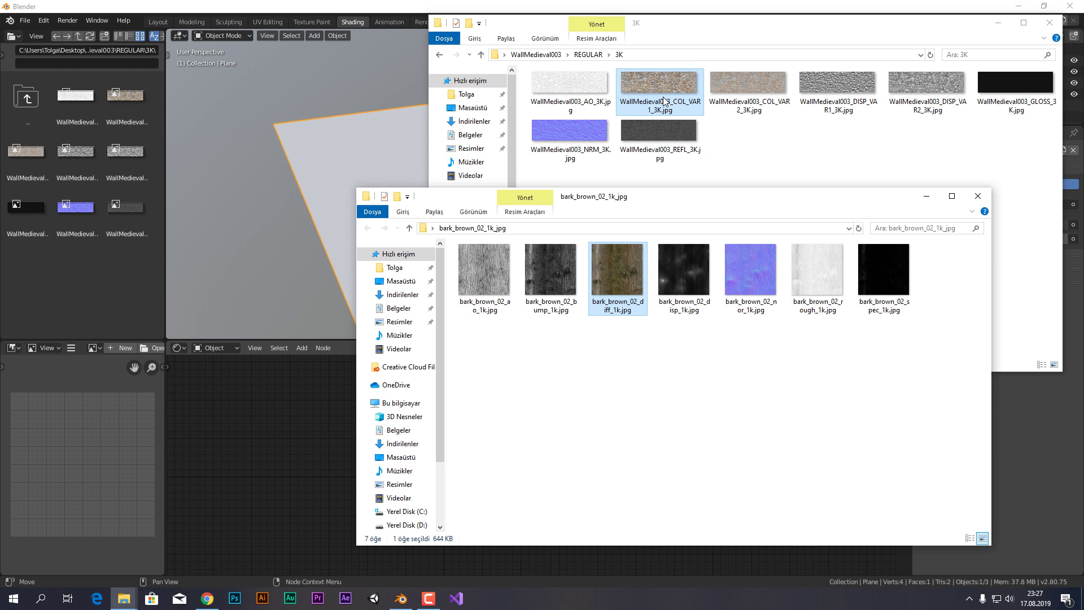
{"action": "left_click", "coordinate": [669, 31]}
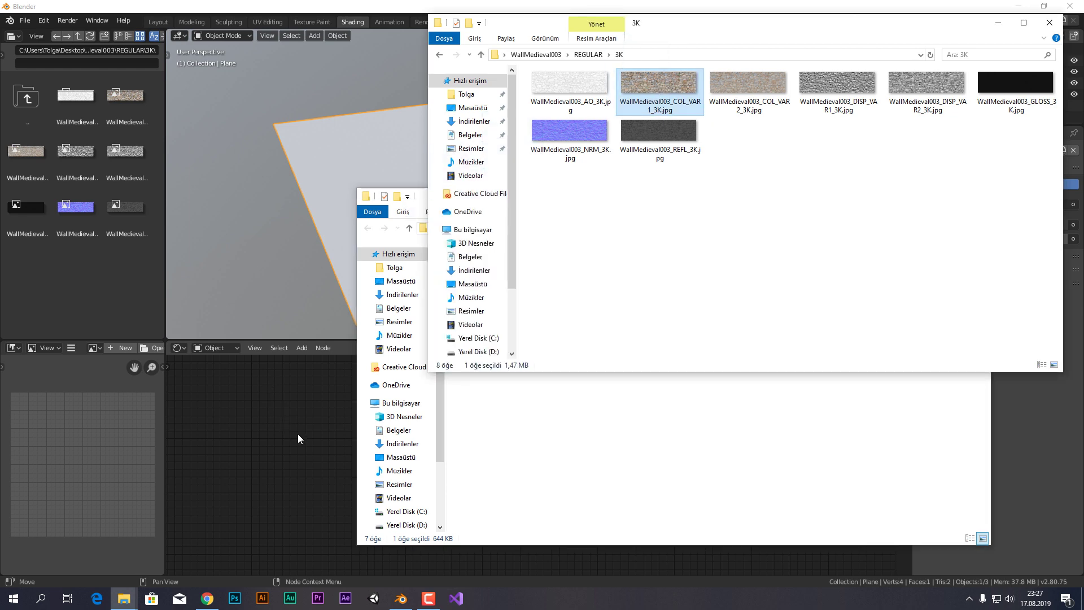
{"action": "left_click_drag", "start_coordinate": [285, 416], "coordinate": [321, 439]}
- Create a new material and link WallMedieval003_COL_VAR1_3K.jpg into the Principled BSDF Base Color
{"action": "left_click", "coordinate": [541, 346]}
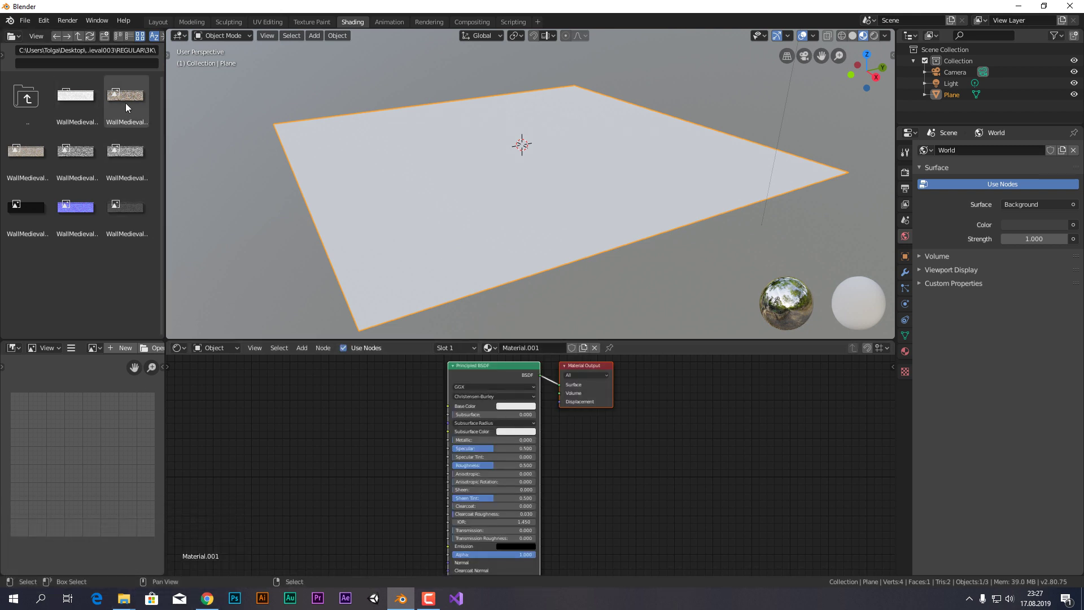
{"action": "left_click", "coordinate": [125, 99]}
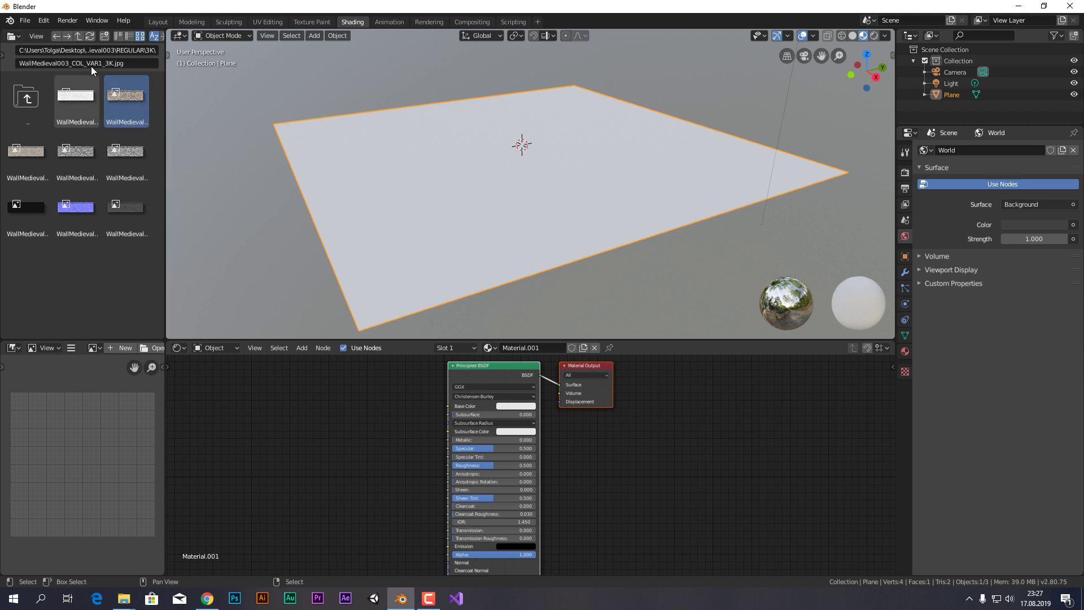
{"action": "left_click_drag", "start_coordinate": [115, 89], "coordinate": [341, 404]}
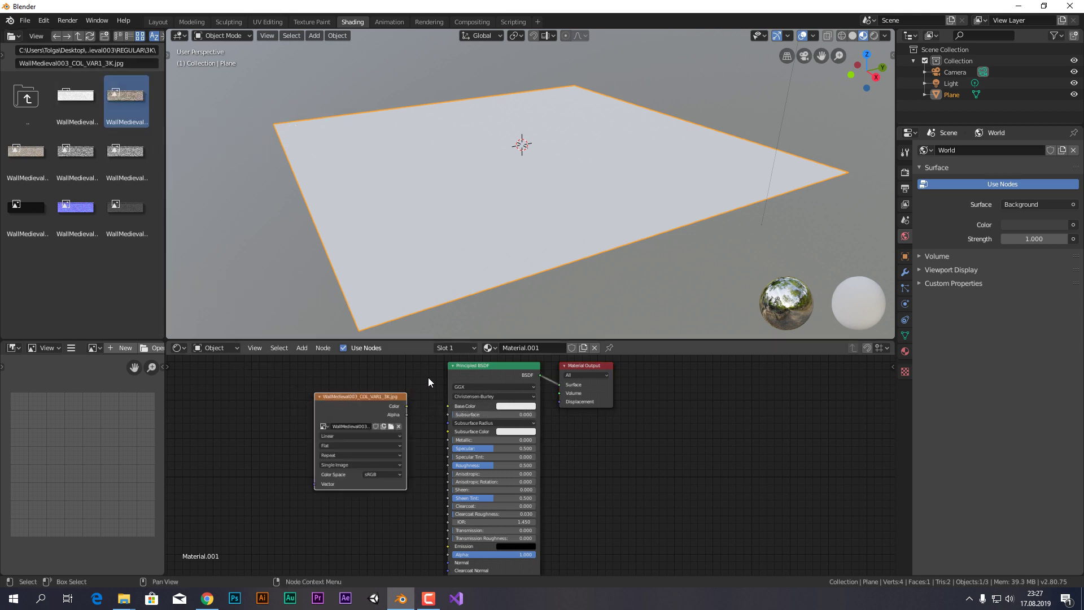
{"action": "middle_click_drag", "start_coordinate": [427, 377], "coordinate": [445, 418]}
{"action": "mouse_move", "coordinate": [405, 437]}
{"action": "left_mouse_down"}
{"action": "mouse_move", "coordinate": [380, 385]}
{"action": "mouse_move", "coordinate": [465, 448]}
{"action": "left_mouse_up"}
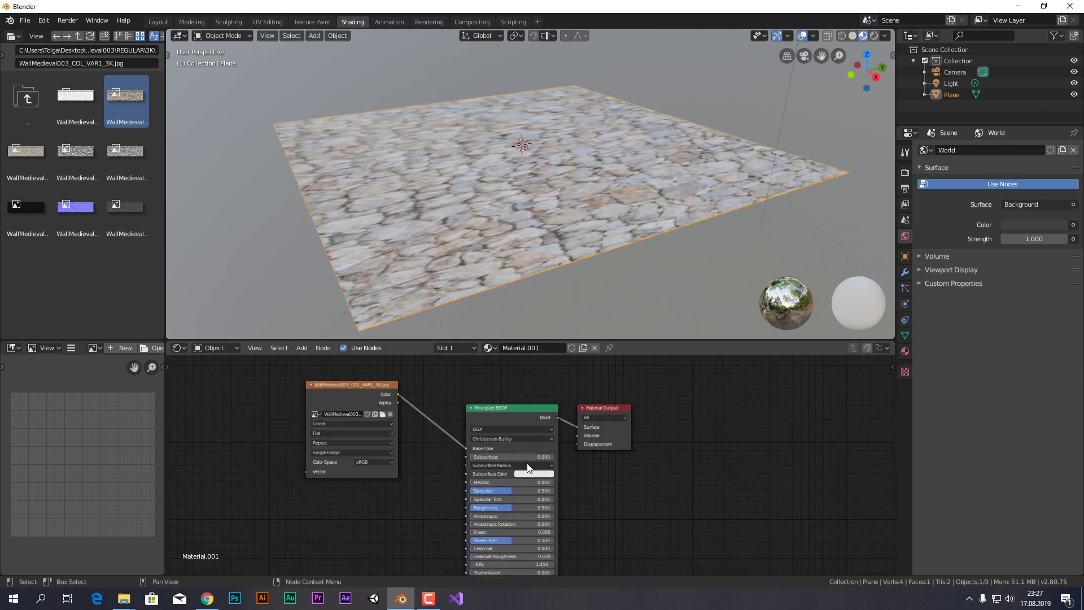
- Inspect the stone-textured plane up close and select the normal map file in the browser
{"action": "scroll", "coordinate": [567, 211], "scroll_direction": "up", "scroll_amount": 3}
{"action": "mouse_move", "coordinate": [559, 204]}
{"action": "middle_mouse_down"}
{"action": "mouse_move", "coordinate": [575, 263]}
{"action": "mouse_move", "coordinate": [652, 178]}
{"action": "mouse_move", "coordinate": [591, 208]}
{"action": "mouse_move", "coordinate": [553, 251]}
{"action": "mouse_move", "coordinate": [573, 226]}
{"action": "mouse_move", "coordinate": [550, 248]}
{"action": "mouse_move", "coordinate": [560, 228]}
{"action": "mouse_move", "coordinate": [552, 194]}
{"action": "mouse_move", "coordinate": [591, 143]}
{"action": "mouse_move", "coordinate": [594, 175]}
{"action": "mouse_move", "coordinate": [621, 164]}
{"action": "mouse_move", "coordinate": [544, 197]}
{"action": "mouse_move", "coordinate": [539, 211]}
{"action": "mouse_move", "coordinate": [570, 200]}
{"action": "mouse_move", "coordinate": [574, 178]}
{"action": "middle_mouse_up"}
{"action": "scroll", "coordinate": [590, 164], "scroll_direction": "up", "scroll_amount": 3}
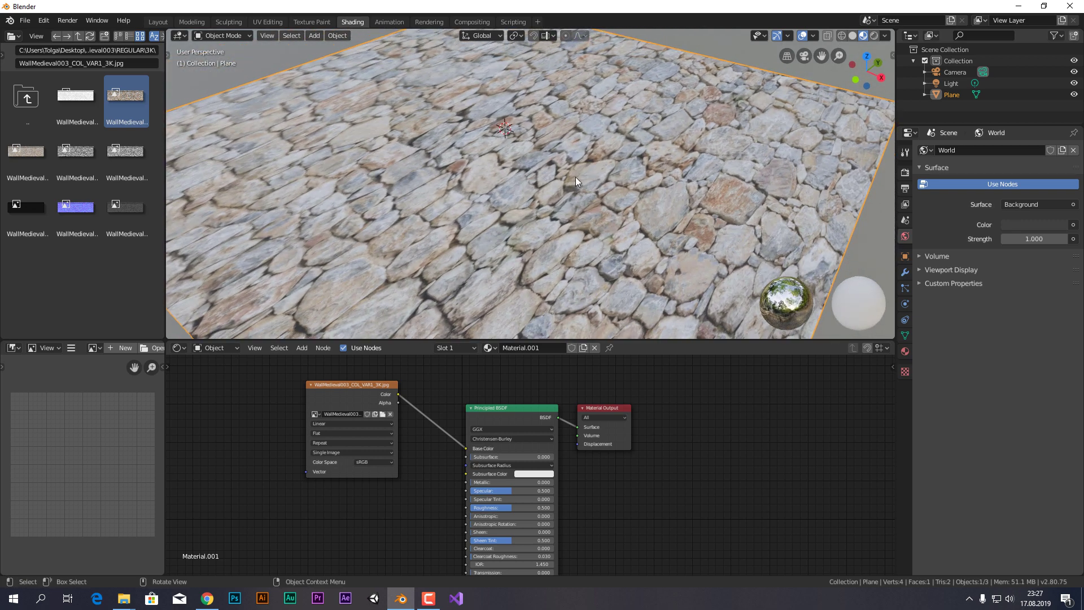
{"action": "middle_click_drag", "start_coordinate": [626, 268], "coordinate": [660, 197], "text": "shift"}
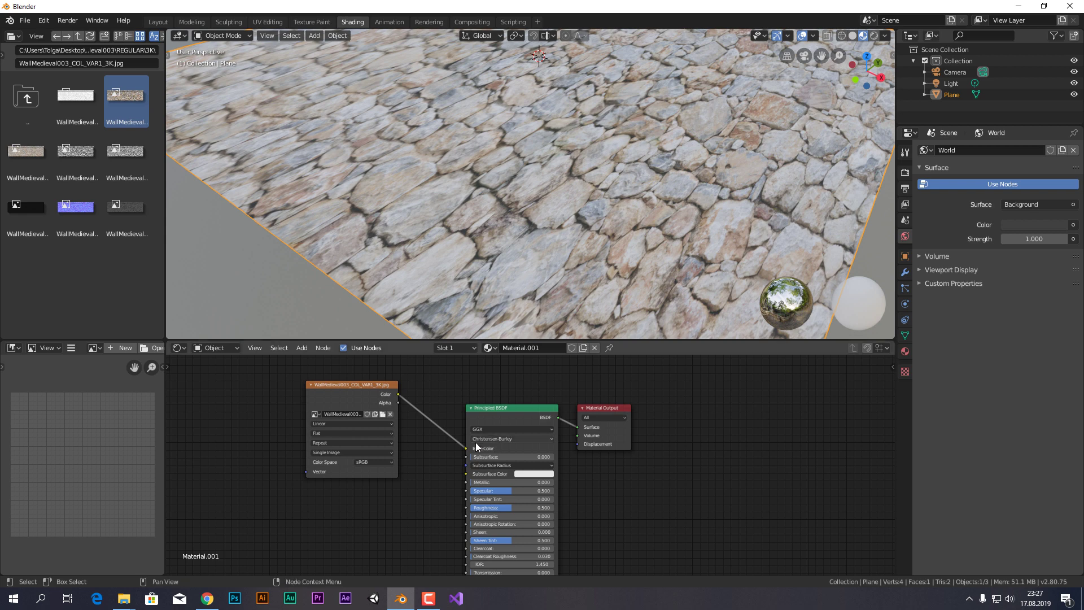
{"action": "middle_click_drag", "start_coordinate": [437, 481], "coordinate": [497, 416]}
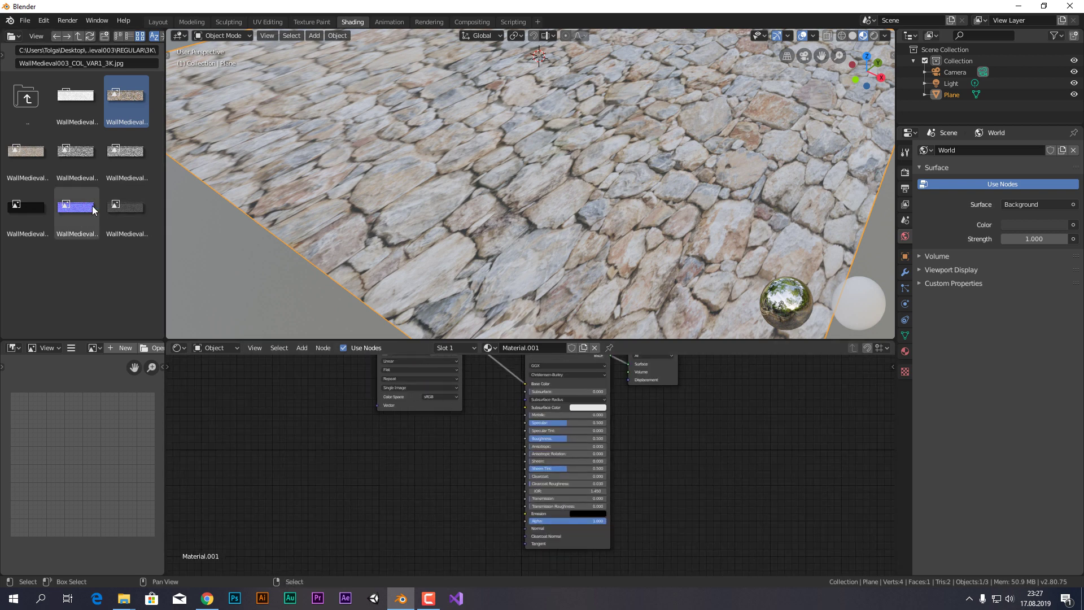
{"action": "left_click", "coordinate": [83, 213]}
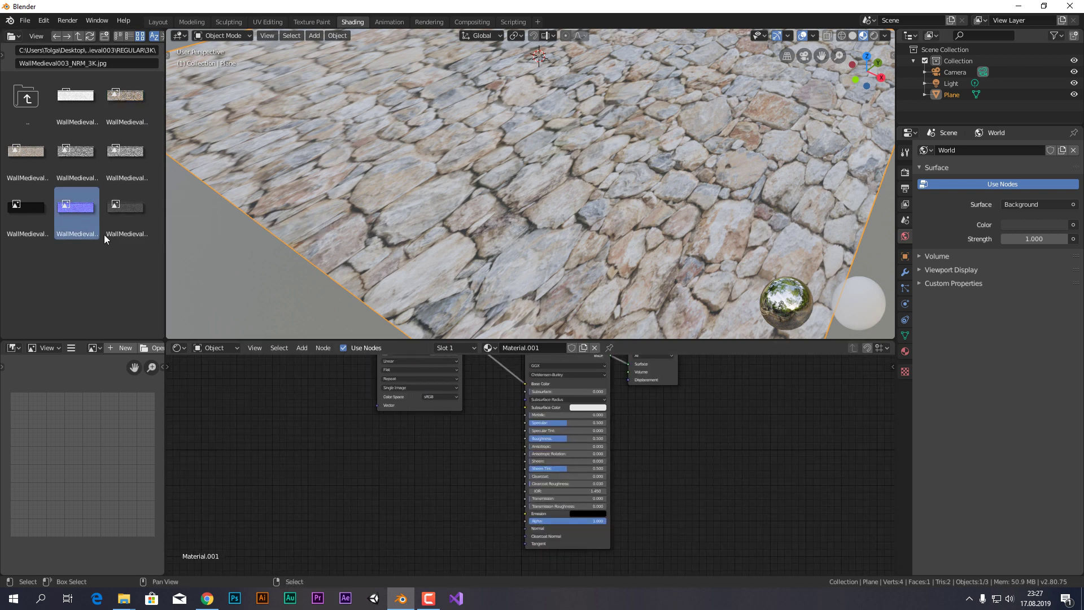
{"action": "mouse_move", "coordinate": [124, 599]}
{"action": "left_click", "coordinate": [129, 547]}
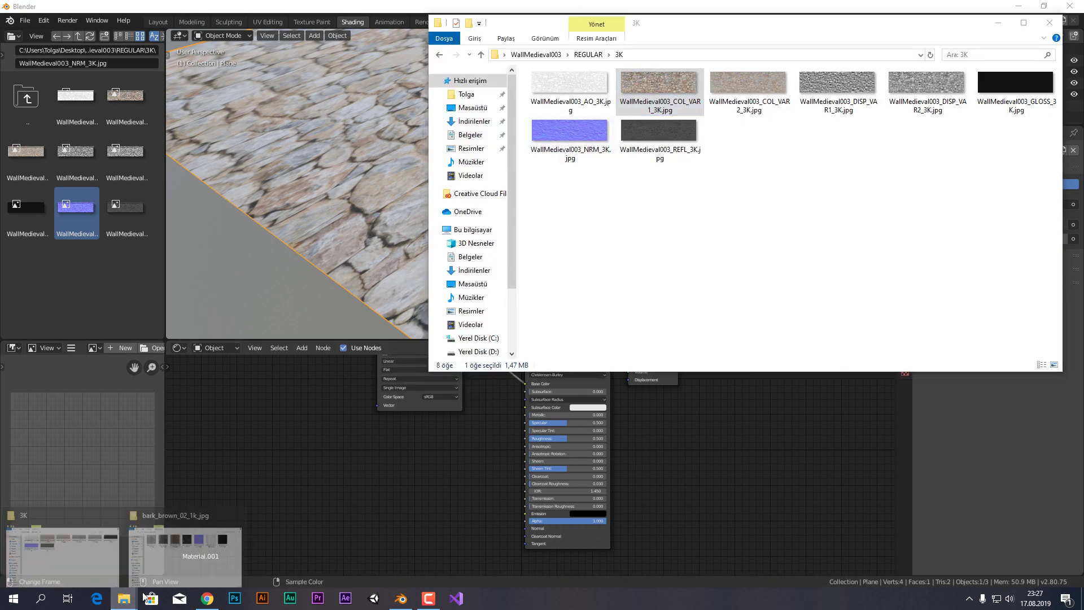
- Select the bark nor map and WallMedieval003_NRM_3K.jpg in side-by-side Explorer windows
{"action": "left_click", "coordinate": [233, 543]}
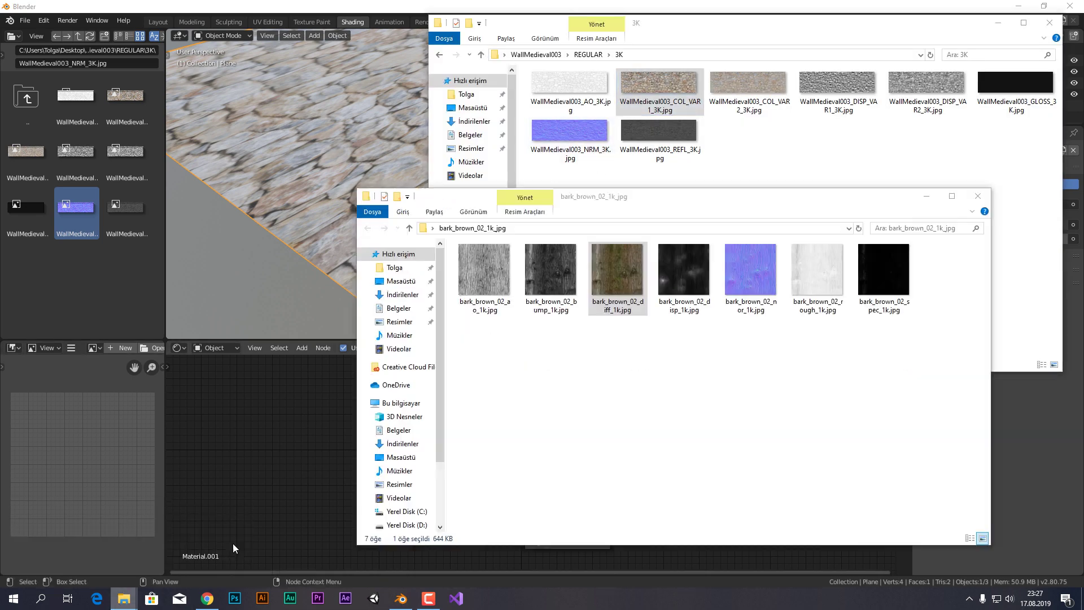
{"action": "left_click", "coordinate": [740, 313]}
{"action": "left_click_drag", "start_coordinate": [790, 197], "coordinate": [739, 201]}
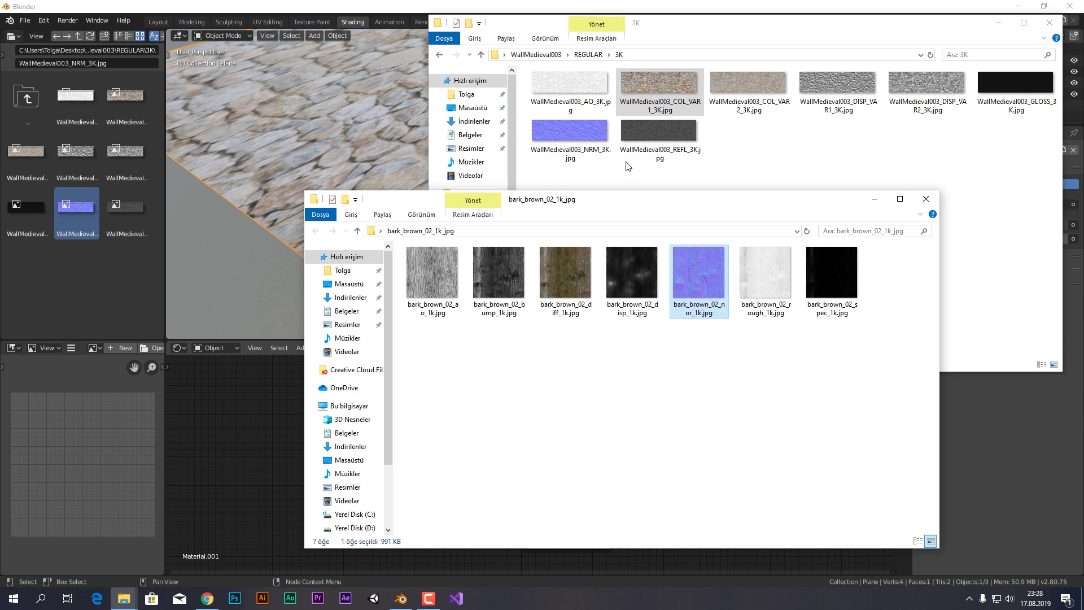
{"action": "left_click", "coordinate": [576, 137]}
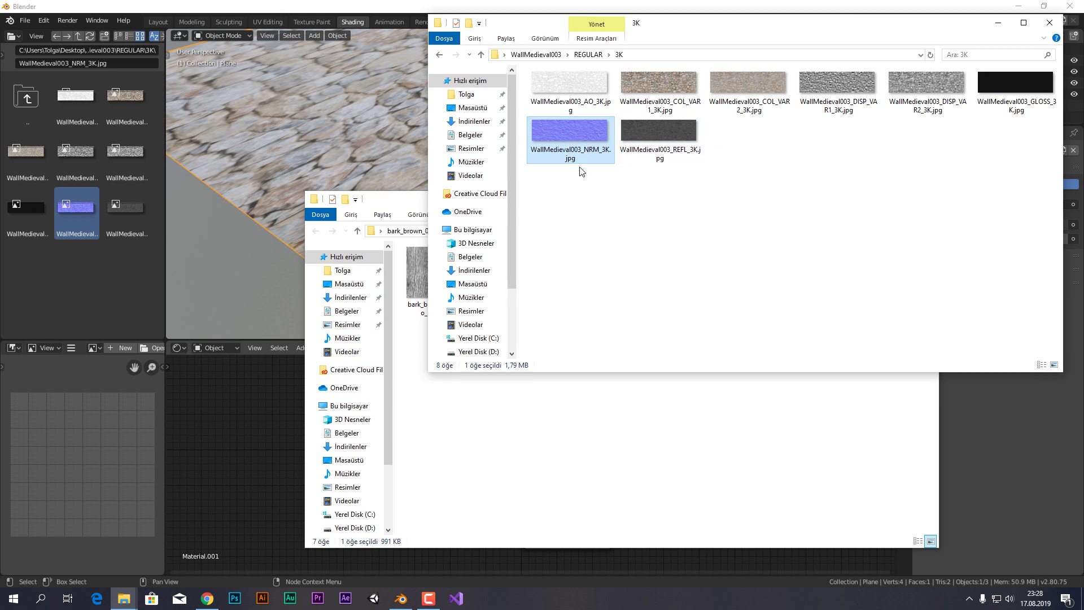
{"action": "left_click_drag", "start_coordinate": [540, 125], "coordinate": [545, 172]}
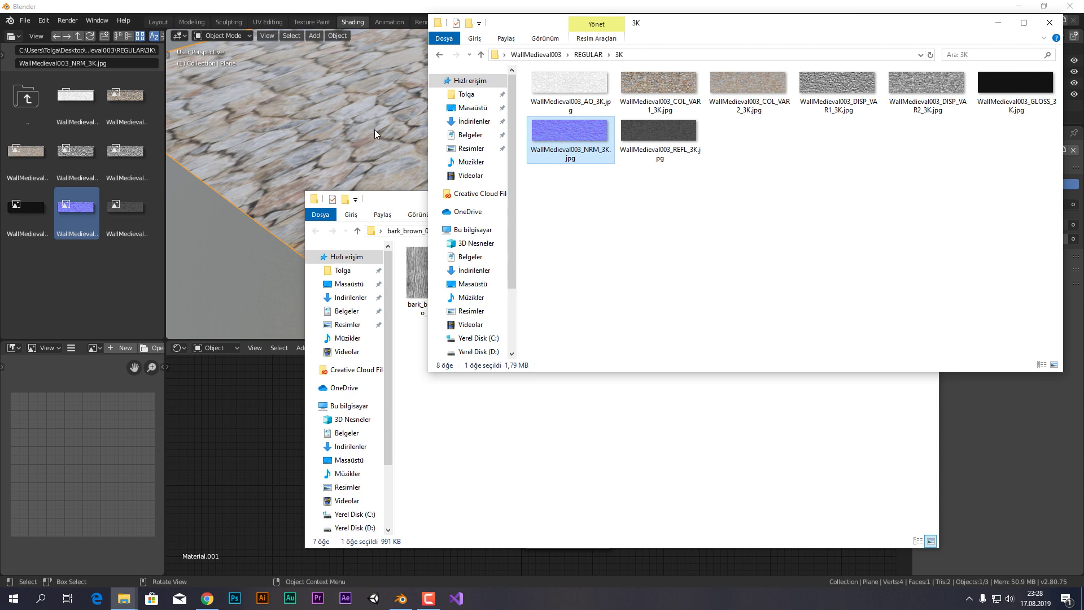
- Add WallMedieval003_NRM_3K.jpg as an image texture node below the colour node
{"action": "left_click", "coordinate": [81, 229]}
{"action": "left_click_drag", "start_coordinate": [79, 217], "coordinate": [341, 503]}
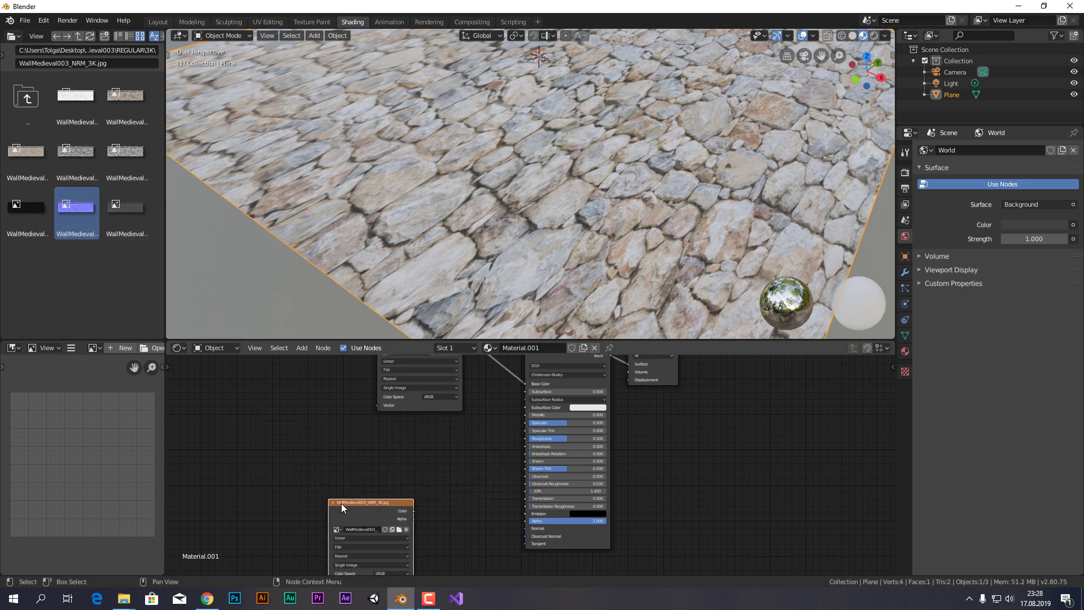
{"action": "scroll", "coordinate": [364, 473], "scroll_direction": "down", "scroll_amount": 3, "text": "shift"}
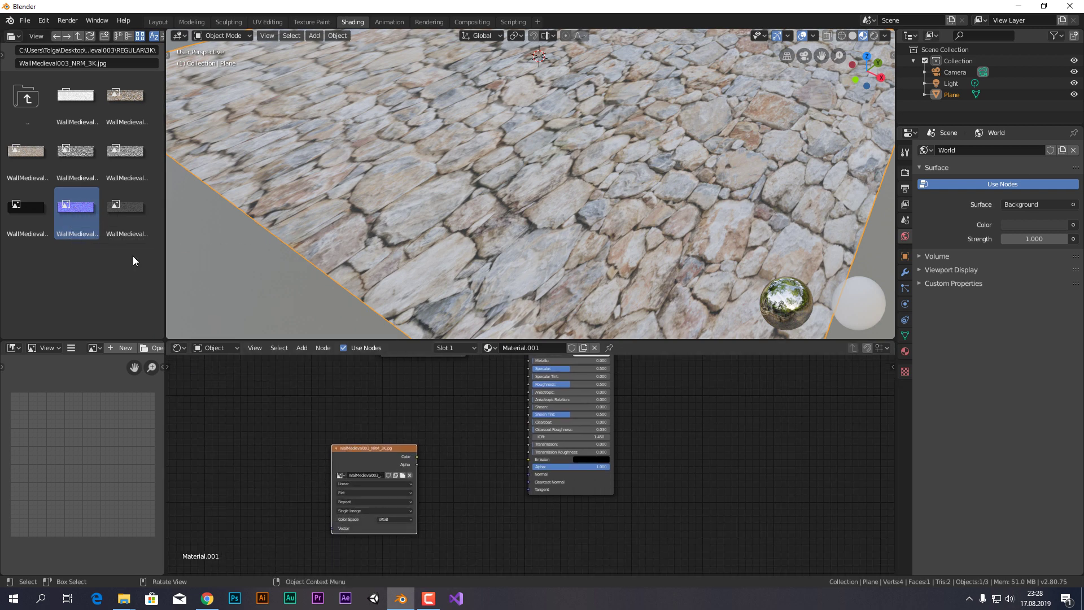
{"action": "left_click_drag", "start_coordinate": [385, 447], "coordinate": [361, 440]}
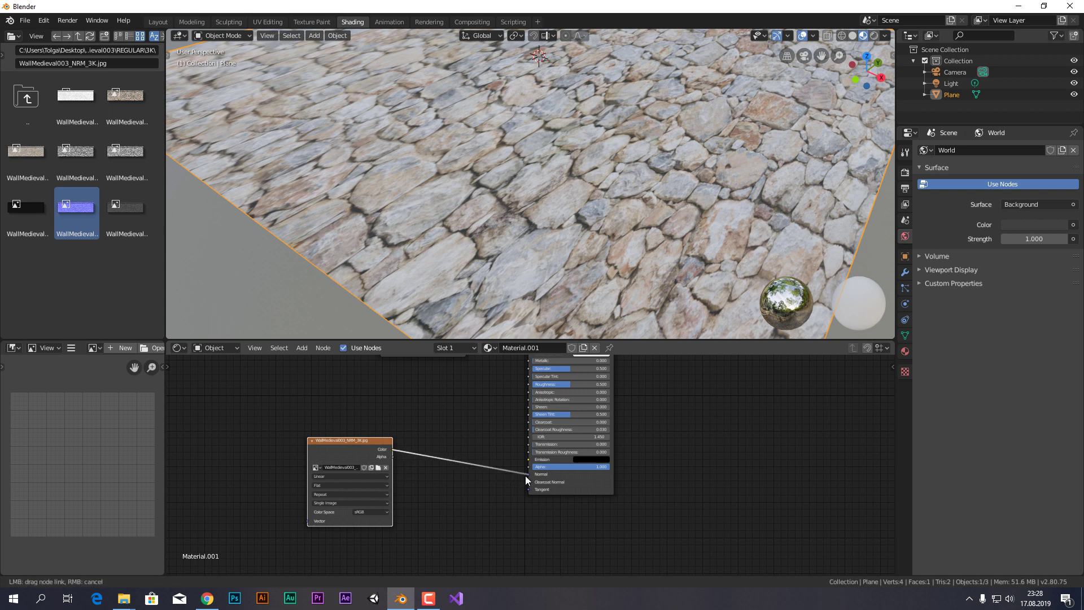
{"action": "left_click_drag", "start_coordinate": [393, 449], "coordinate": [394, 451]}
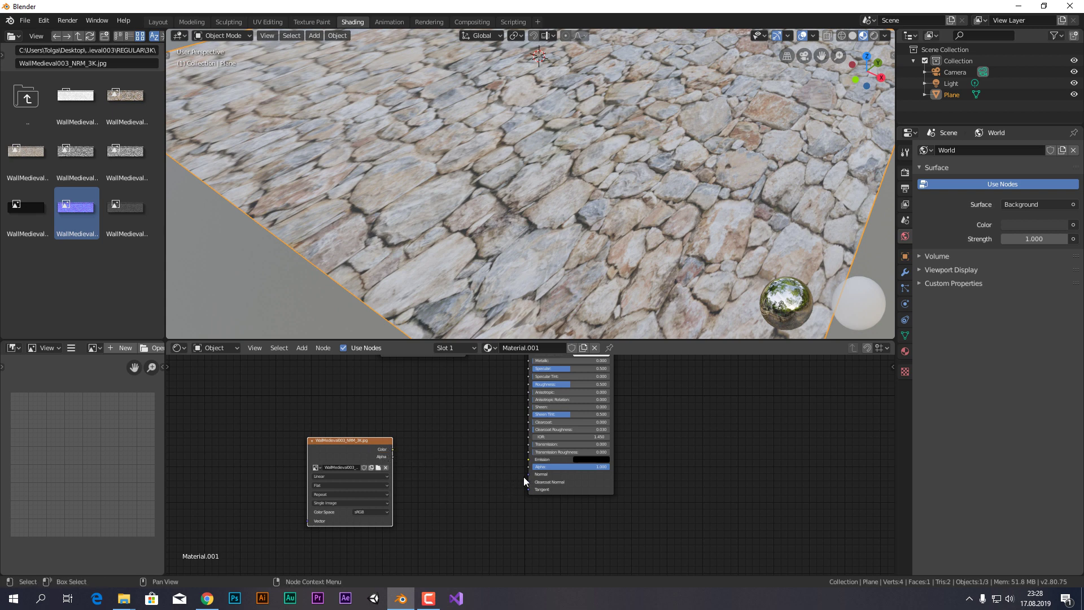
{"action": "scroll", "coordinate": [392, 450], "scroll_direction": "up", "scroll_amount": 2}
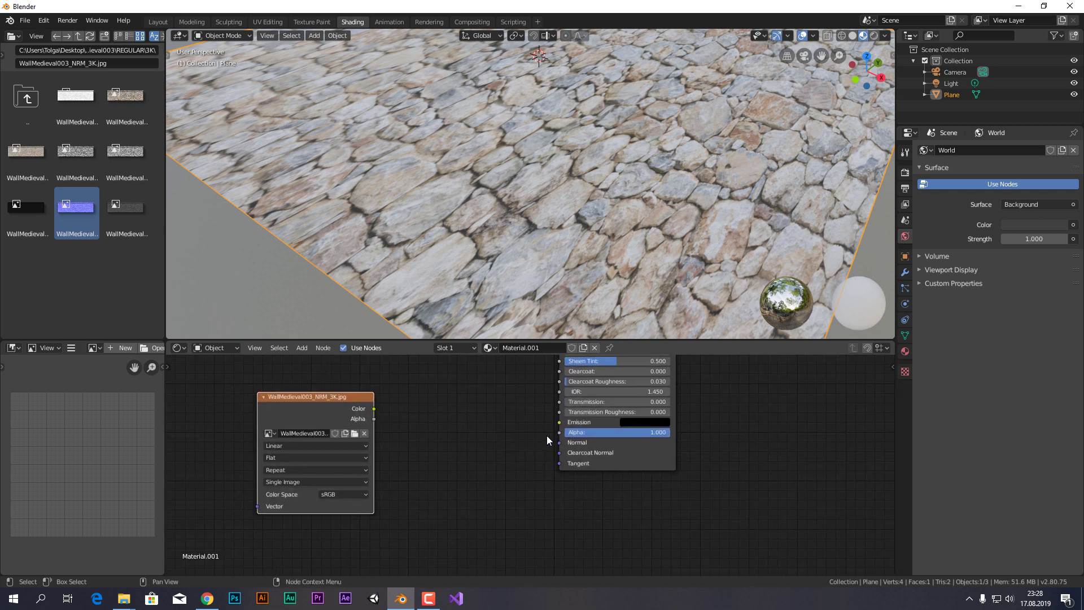
{"action": "middle_click_drag", "start_coordinate": [445, 409], "coordinate": [445, 426]}
- Insert a Normal Map node linking the NRM image Color to the Principled BSDF Normal
{"action": "key", "text": "shift+a"}
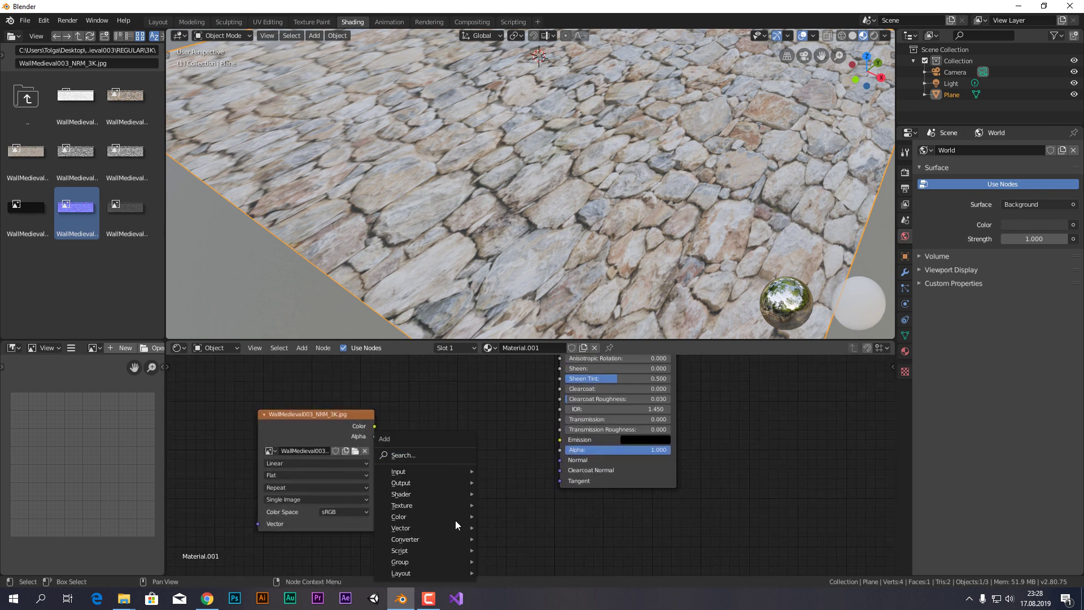
{"action": "mouse_move", "coordinate": [423, 527]}
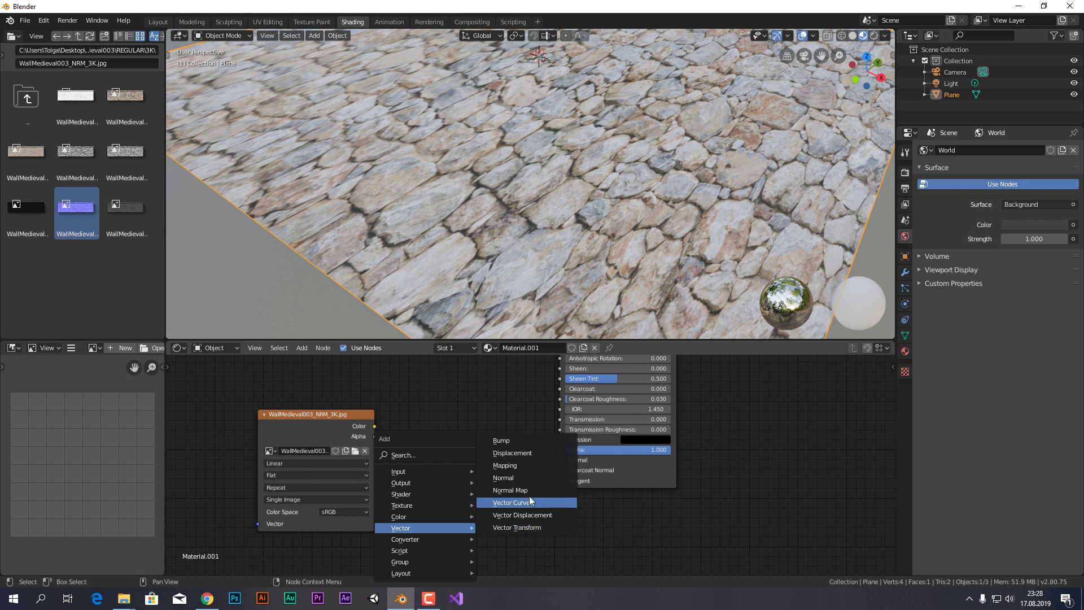
{"action": "left_click", "coordinate": [530, 500]}
{"action": "left_click", "coordinate": [420, 413]}
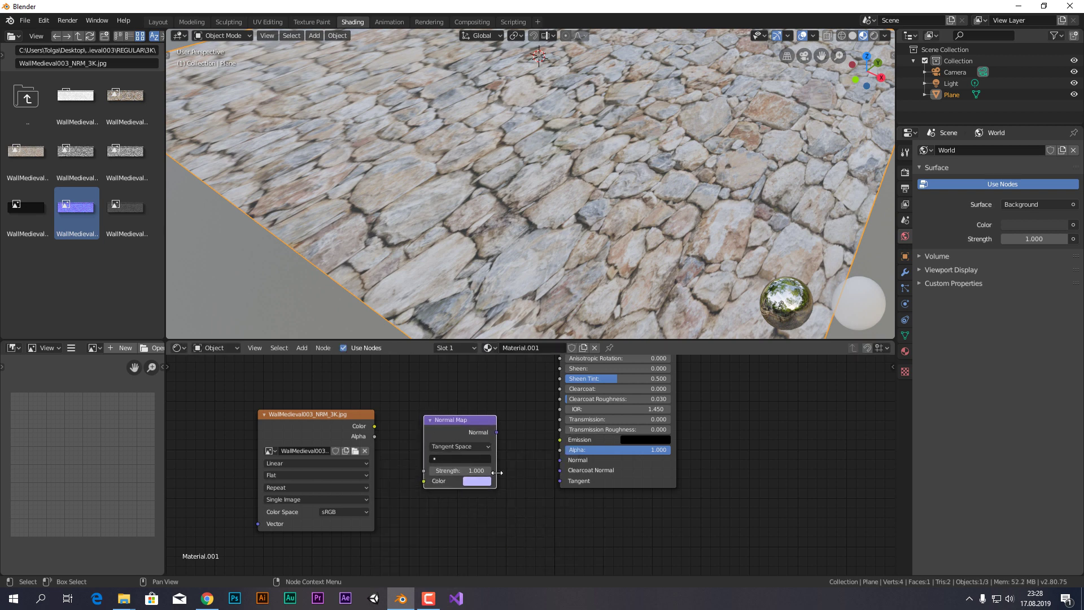
{"action": "left_click_drag", "start_coordinate": [375, 426], "coordinate": [424, 480]}
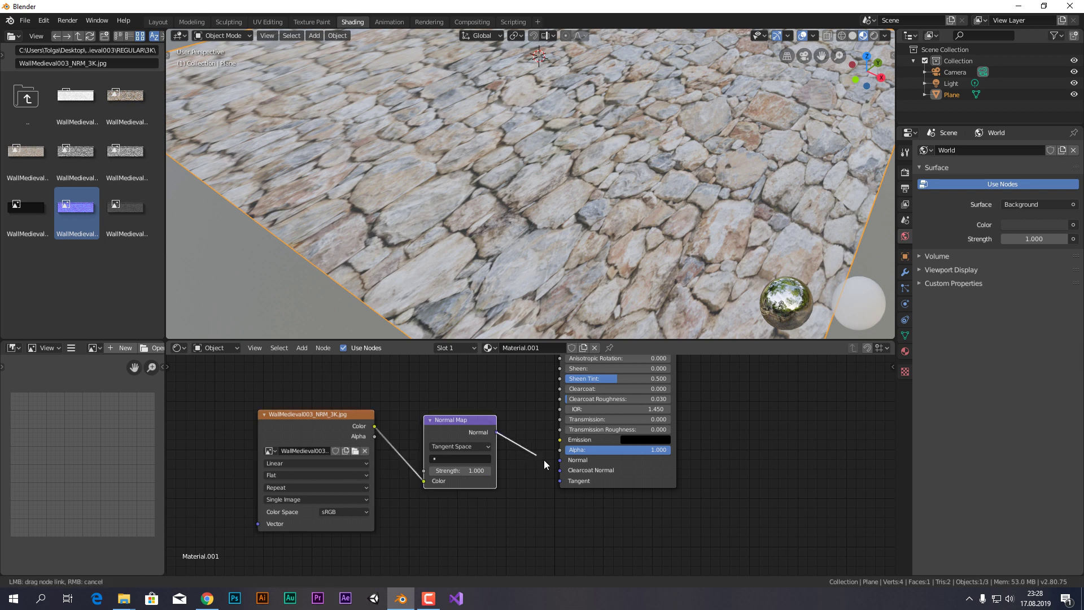
{"action": "left_click_drag", "start_coordinate": [495, 431], "coordinate": [559, 460]}
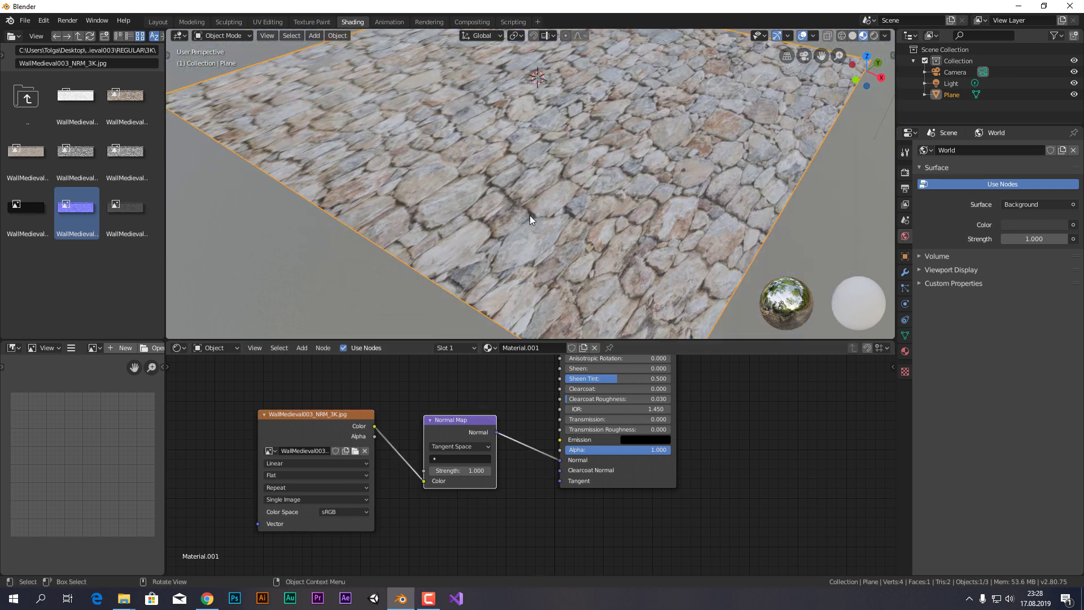
{"action": "scroll", "coordinate": [530, 213], "scroll_direction": "down", "scroll_amount": 3}
{"action": "scroll", "coordinate": [538, 212], "scroll_direction": "up", "scroll_amount": 2}
- Set the NRM normal image's colour space to Non-Color
{"action": "left_click", "coordinate": [338, 511]}
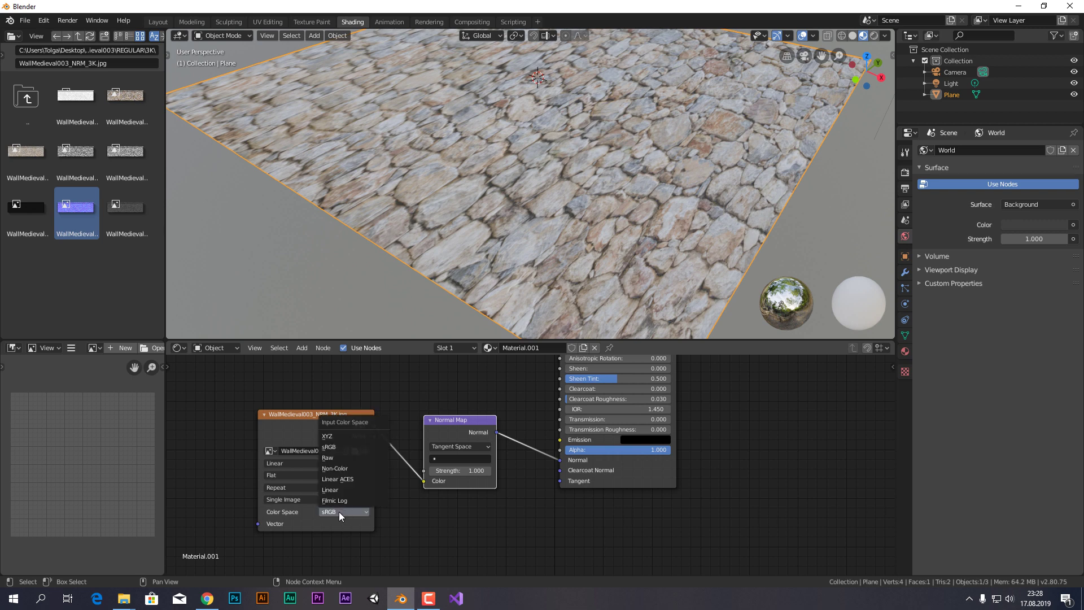
{"action": "left_click", "coordinate": [347, 513]}
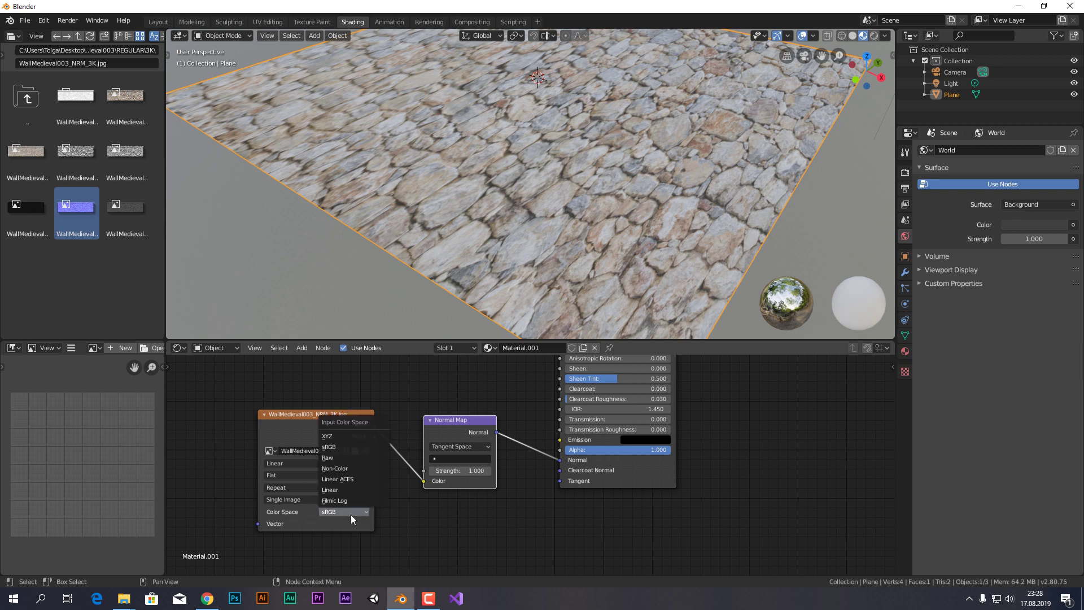
{"action": "left_click", "coordinate": [356, 469]}
{"action": "mouse_move", "coordinate": [531, 228]}
{"action": "middle_mouse_down"}
{"action": "mouse_move", "coordinate": [581, 155]}
{"action": "mouse_move", "coordinate": [567, 230]}
{"action": "mouse_move", "coordinate": [541, 255]}
{"action": "mouse_move", "coordinate": [561, 217]}
{"action": "mouse_move", "coordinate": [565, 239]}
{"action": "middle_mouse_up"}
- Try a Normal Map strength around 4, then bring it back down to 0.000
{"action": "left_click_drag", "start_coordinate": [472, 470], "coordinate": [502, 471]}
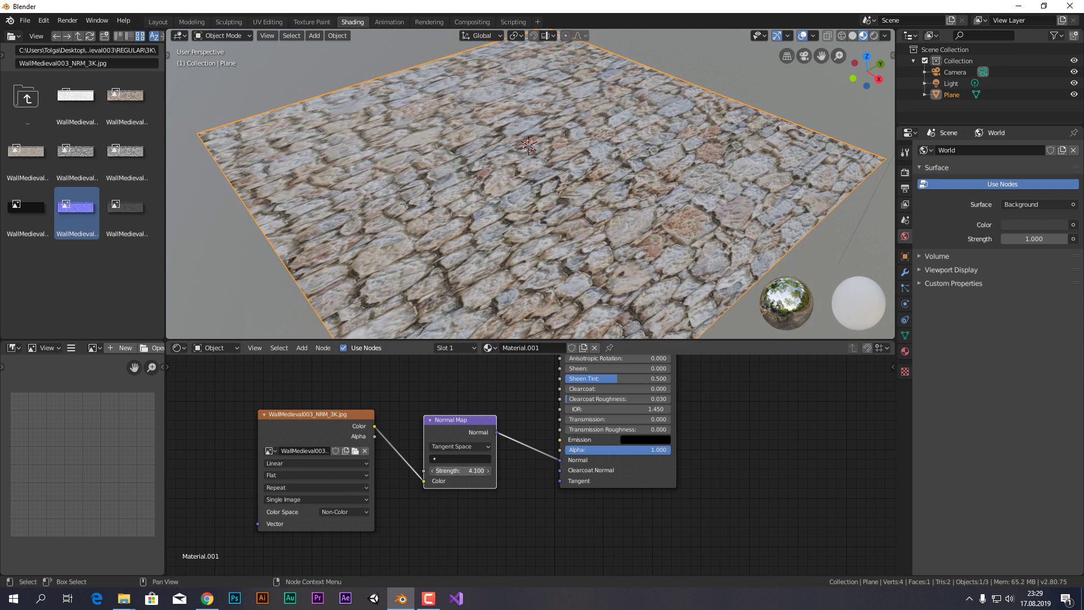
{"action": "left_click_drag", "start_coordinate": [472, 470], "coordinate": [440, 470]}
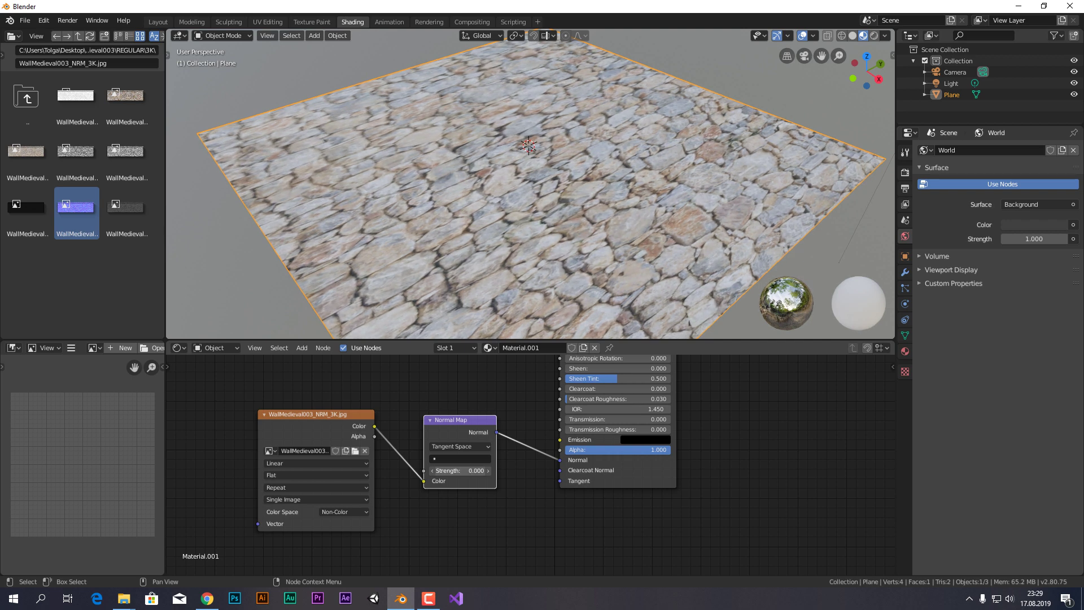
{"action": "scroll", "coordinate": [536, 260], "scroll_direction": "up", "scroll_amount": 3}
{"action": "mouse_move", "coordinate": [544, 246]}
{"action": "middle_mouse_down"}
{"action": "mouse_move", "coordinate": [557, 233]}
{"action": "mouse_move", "coordinate": [526, 303]}
{"action": "middle_mouse_up"}
{"action": "scroll", "coordinate": [479, 452], "scroll_direction": "down", "scroll_amount": 2}
{"action": "middle_click_drag", "start_coordinate": [395, 429], "coordinate": [438, 499]}
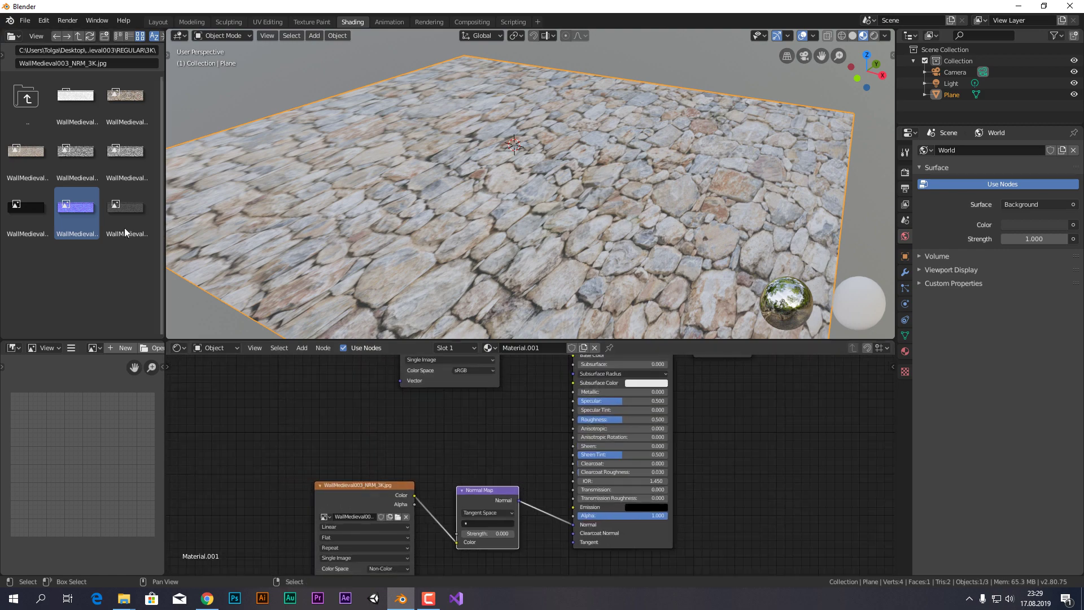
- Select WallMedieval003_GLOSS_3K.jpg in the 3K texture folder after checking the bark folder, then Alt+Tab to Blender
{"action": "left_click", "coordinate": [123, 598]}
{"action": "mouse_move", "coordinate": [63, 546]}
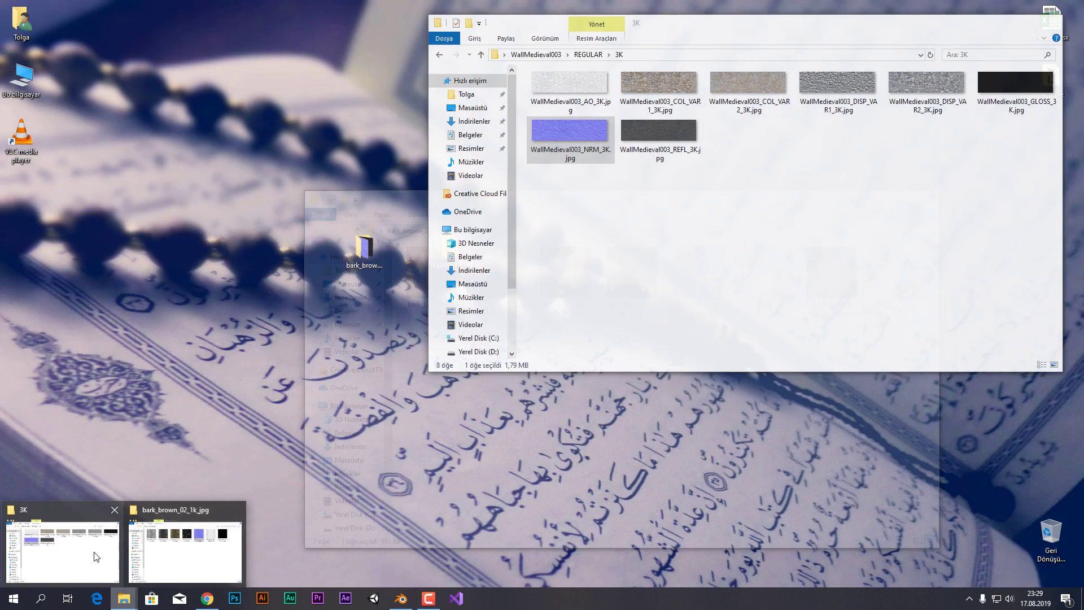
{"action": "left_click", "coordinate": [97, 556]}
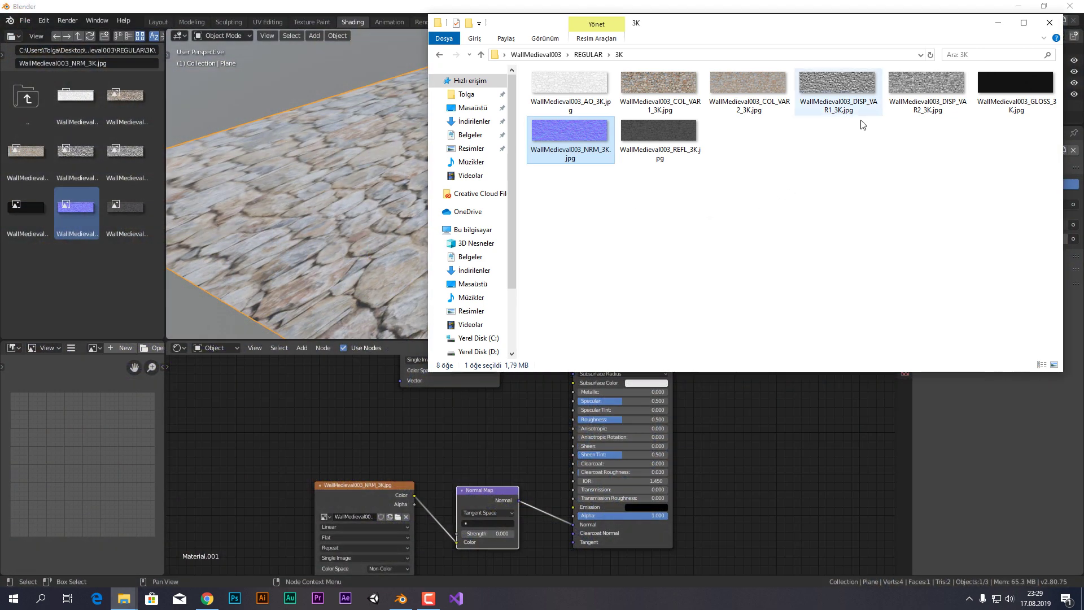
{"action": "left_click", "coordinate": [1010, 86]}
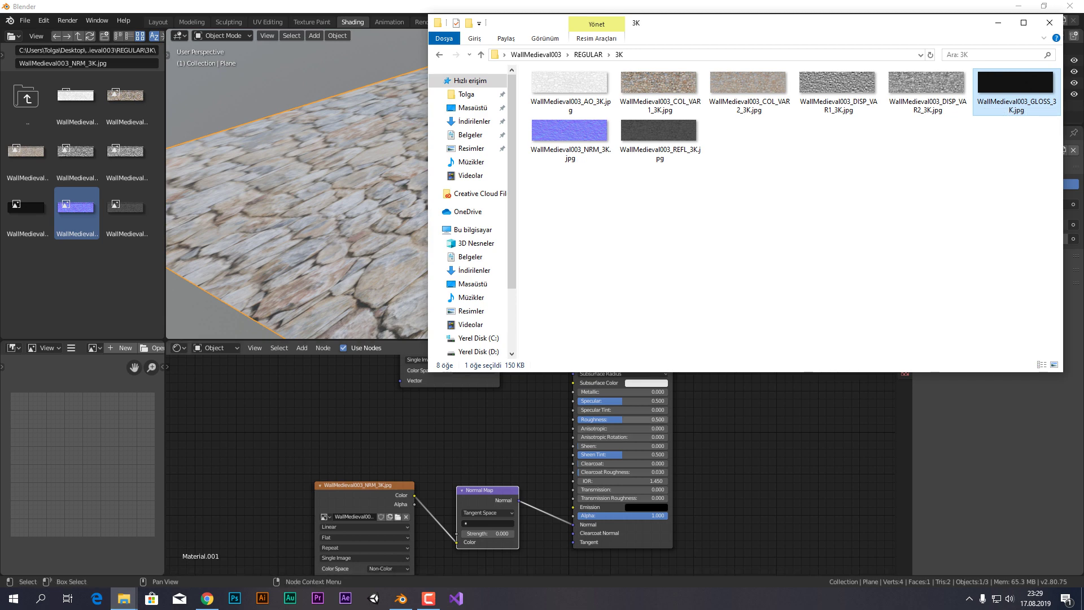
{"action": "left_click", "coordinate": [123, 598]}
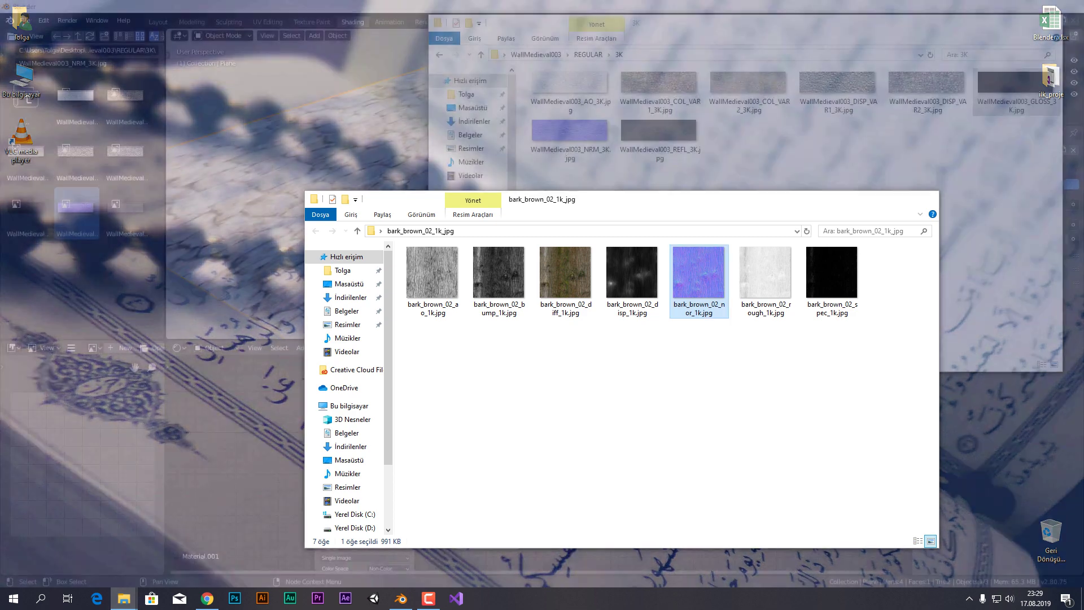
{"action": "left_click", "coordinate": [186, 550]}
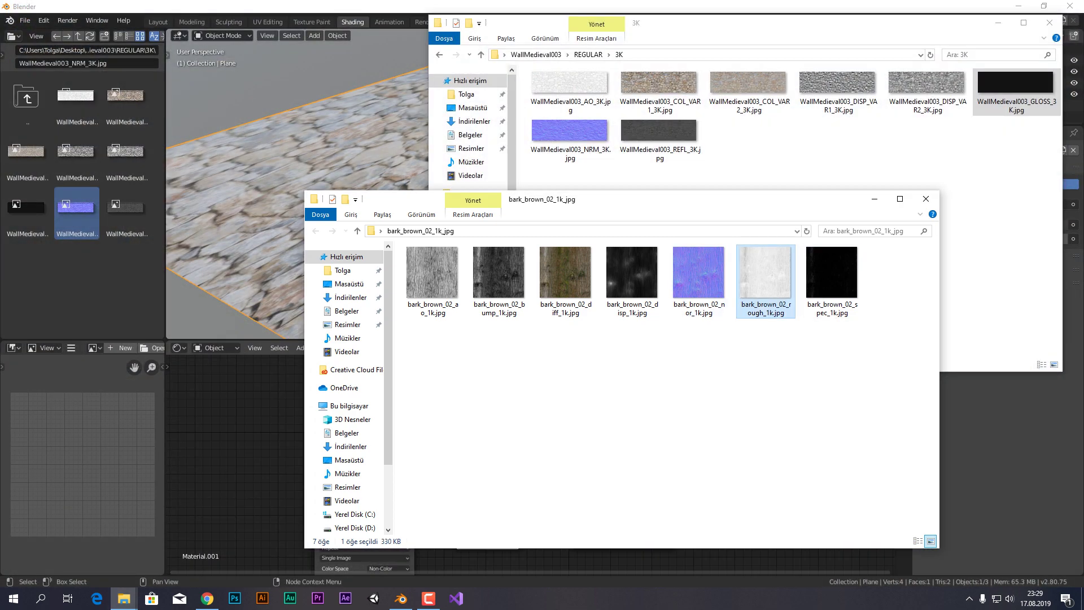
{"action": "left_click", "coordinate": [1016, 93]}
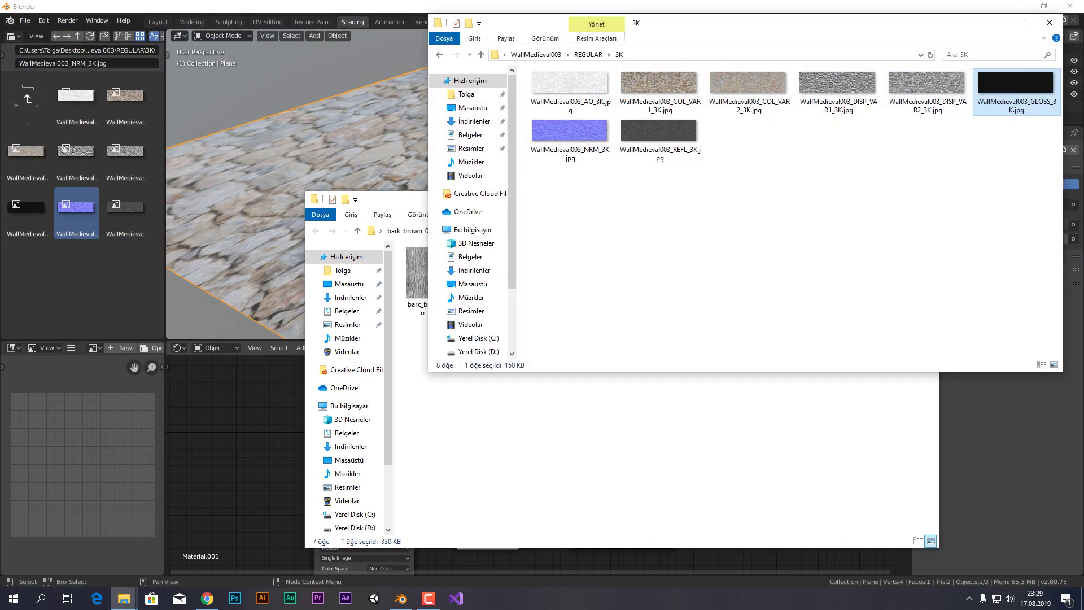
{"action": "key", "text": "alt+Tab"}
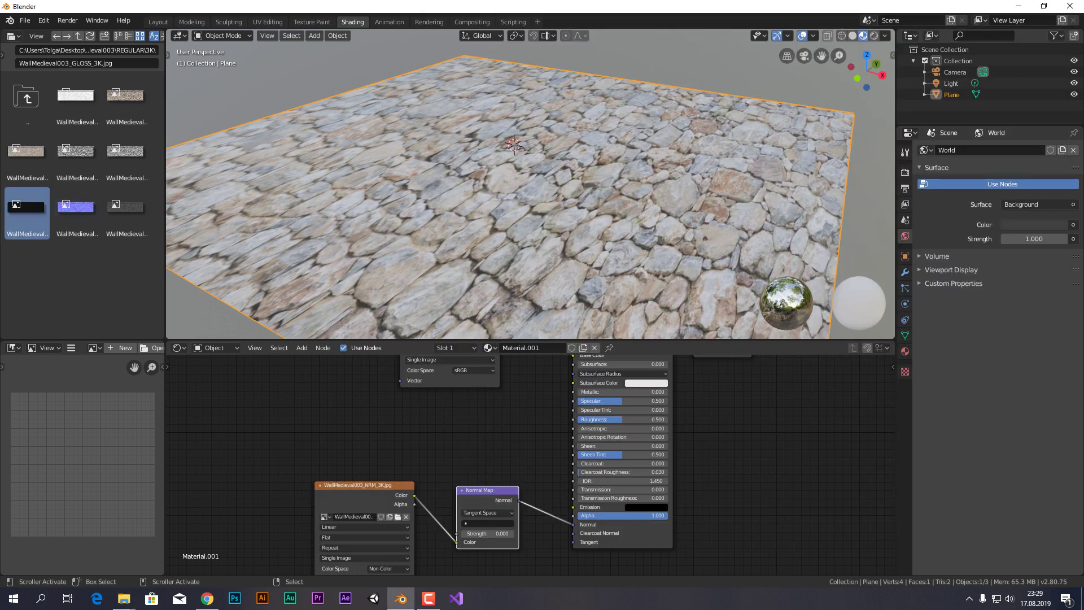
- Drag GLOSS_3K.jpg into the Node Editor as an image node and move it up out of the way
{"action": "mouse_move", "coordinate": [27, 208]}
{"action": "left_mouse_down"}
{"action": "mouse_move", "coordinate": [429, 434]}
{"action": "mouse_move", "coordinate": [490, 362]}
{"action": "left_mouse_up"}
{"action": "scroll", "coordinate": [508, 480], "scroll_direction": "down", "scroll_amount": 1}
{"action": "scroll", "coordinate": [508, 479], "scroll_direction": "down", "scroll_amount": 1}
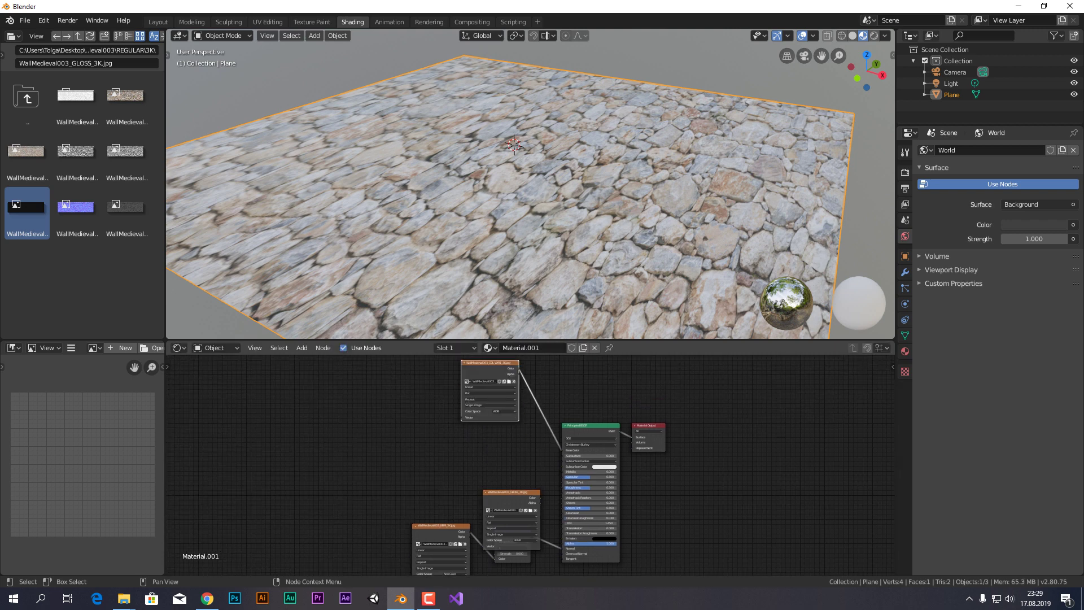
{"action": "left_click_drag", "start_coordinate": [511, 500], "coordinate": [488, 454]}
{"action": "scroll", "coordinate": [519, 462], "scroll_direction": "up", "scroll_amount": 1}
{"action": "scroll", "coordinate": [519, 463], "scroll_direction": "up", "scroll_amount": 1}
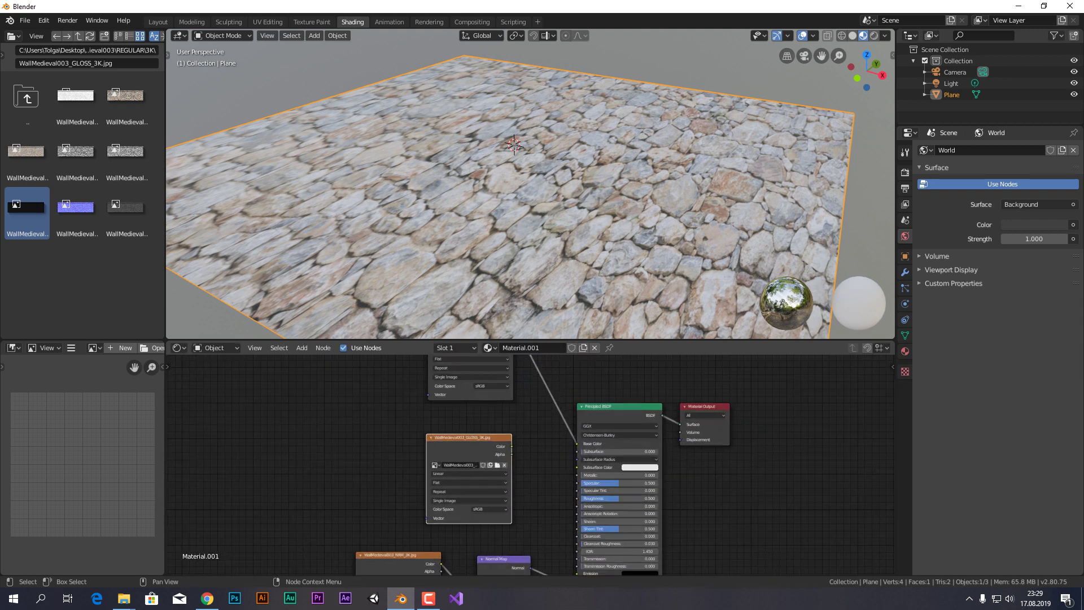
- Link the GLOSS image Color output to the Principled BSDF Roughness input
{"action": "middle_click_drag", "start_coordinate": [480, 198], "coordinate": [592, 192]}
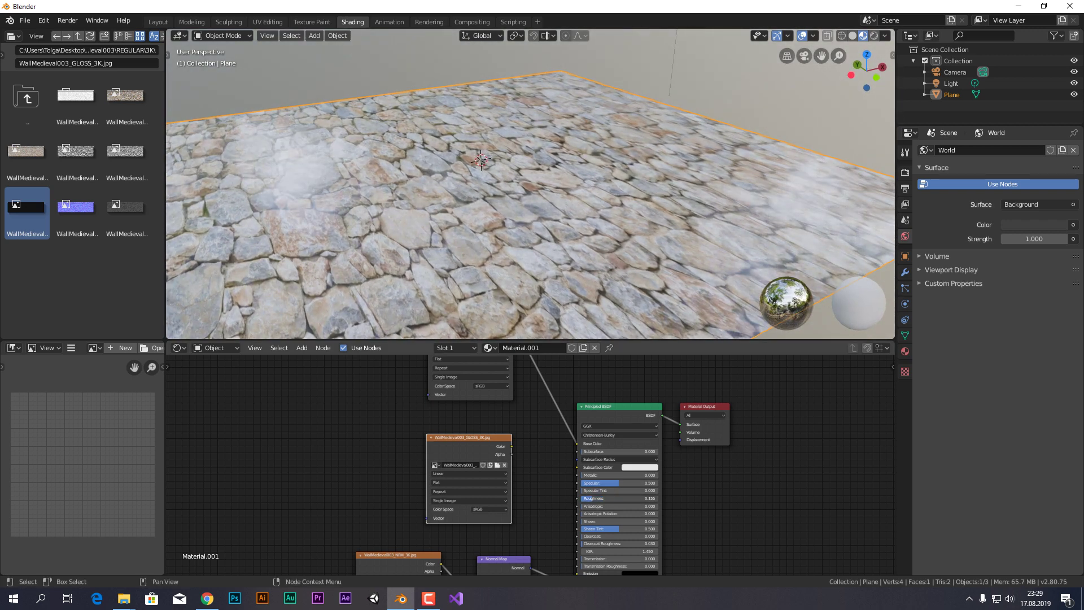
{"action": "mouse_move", "coordinate": [619, 497]}
{"action": "left_mouse_down"}
{"action": "mouse_move", "coordinate": [657, 497]}
{"action": "mouse_move", "coordinate": [606, 498]}
{"action": "left_mouse_up"}
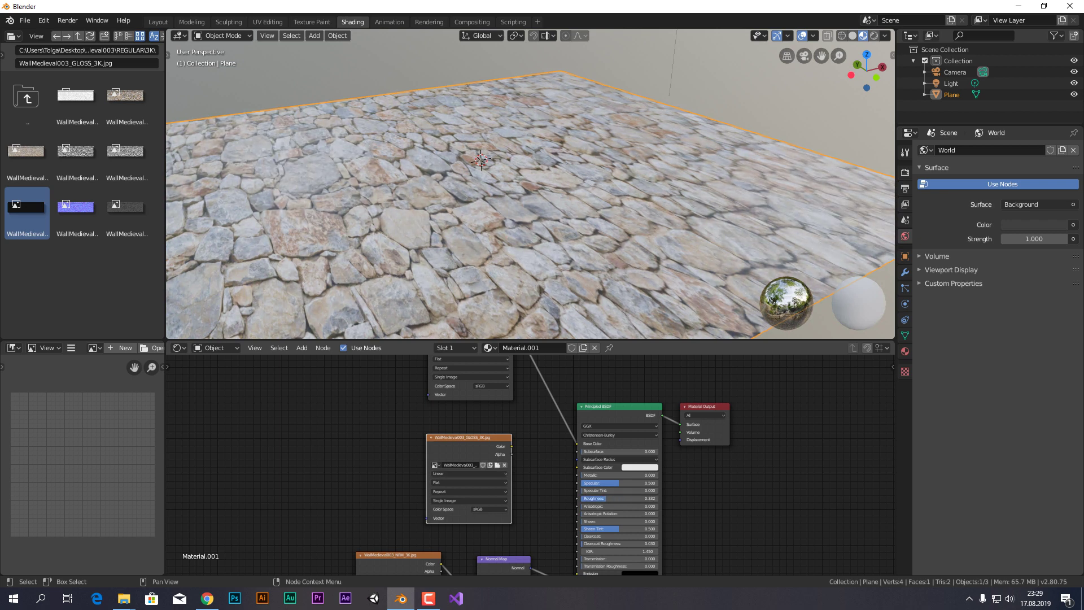
{"action": "left_click_drag", "start_coordinate": [511, 446], "coordinate": [577, 498]}
{"action": "mouse_move", "coordinate": [530, 197]}
{"action": "middle_mouse_down"}
{"action": "mouse_move", "coordinate": [564, 186]}
{"action": "mouse_move", "coordinate": [530, 189]}
{"action": "mouse_move", "coordinate": [530, 158]}
{"action": "middle_mouse_up"}
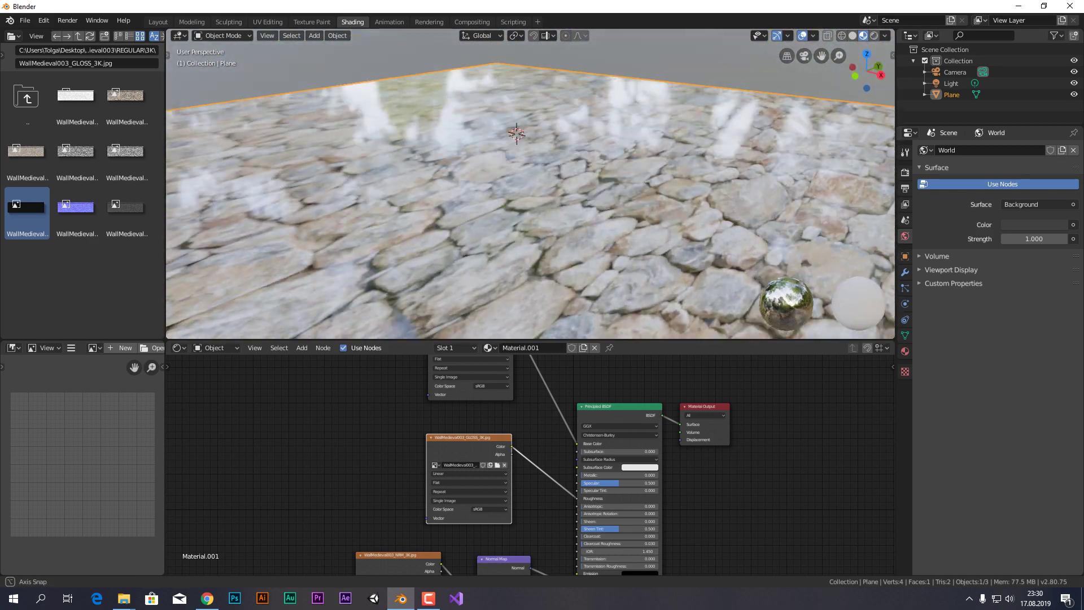
{"action": "scroll", "coordinate": [530, 186], "scroll_direction": "down", "scroll_amount": 5}
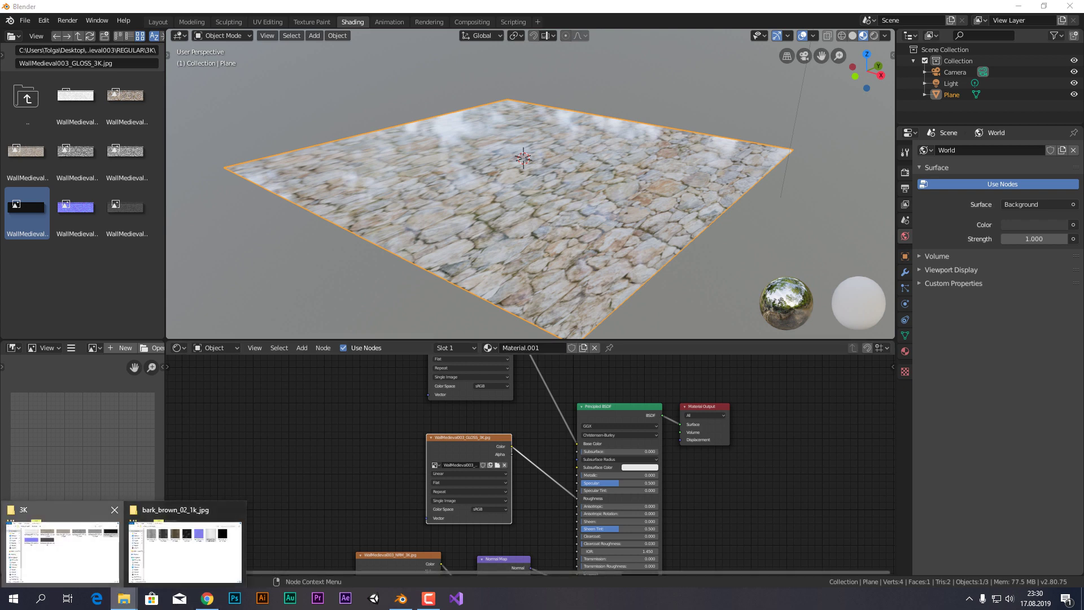
{"action": "left_click", "coordinate": [183, 542]}
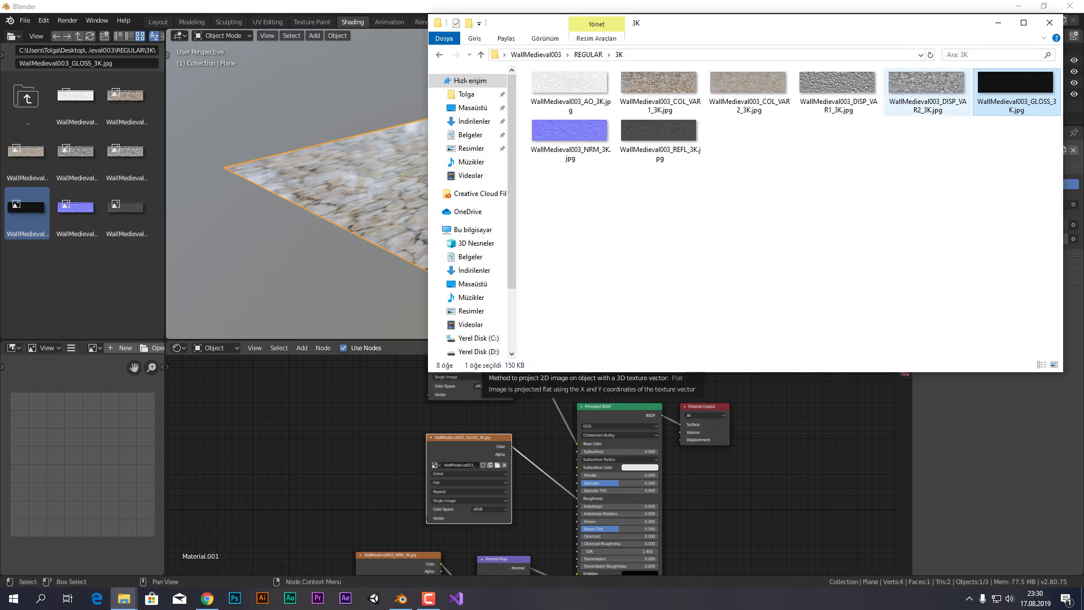
{"action": "left_click", "coordinate": [659, 135]}
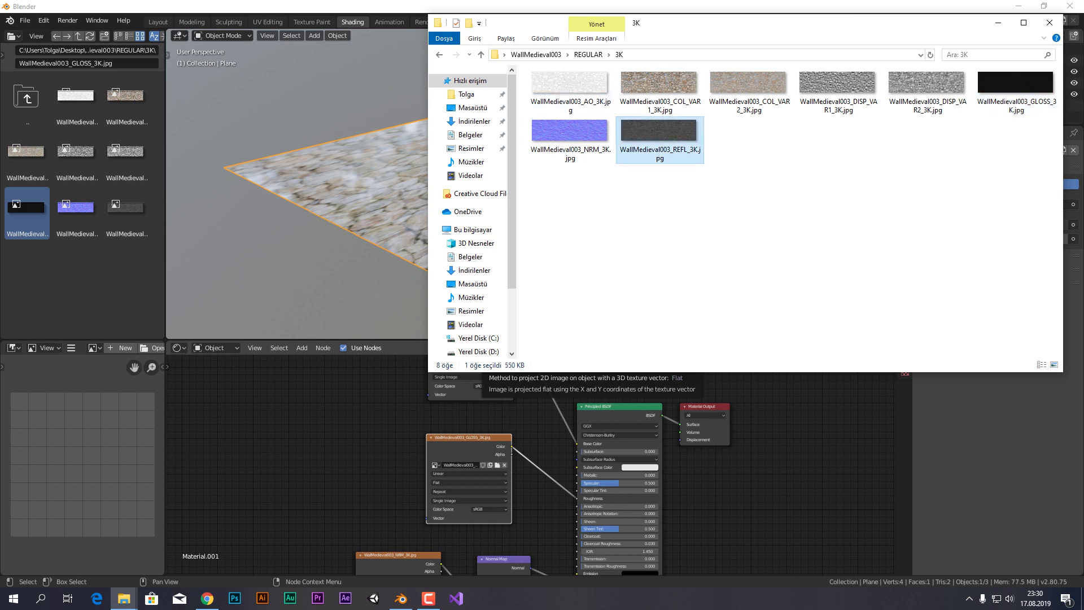
{"action": "left_click", "coordinate": [569, 85]}
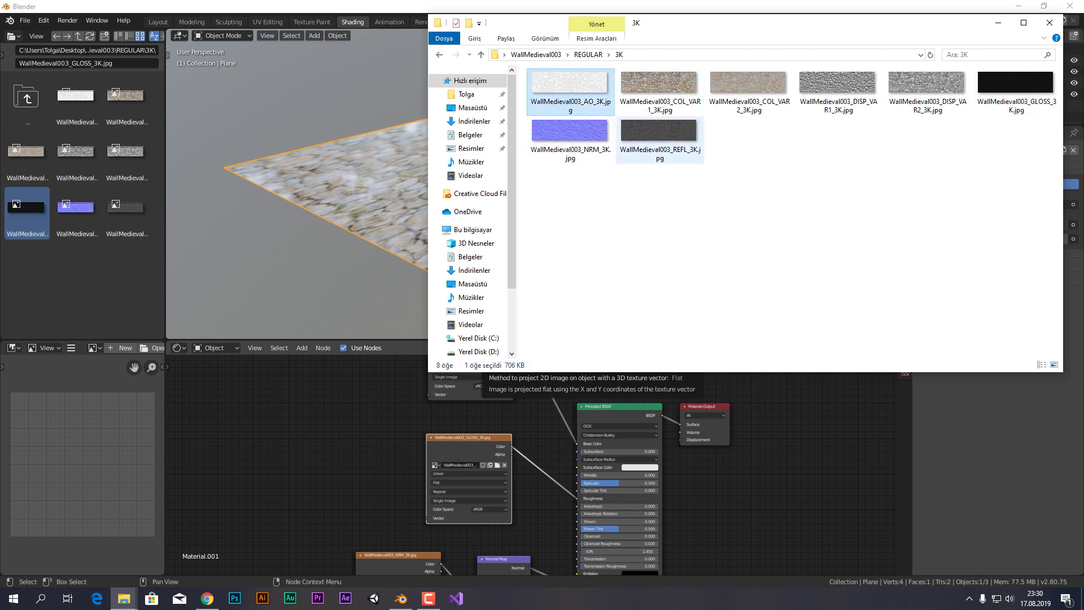
{"action": "left_click", "coordinate": [838, 85]}
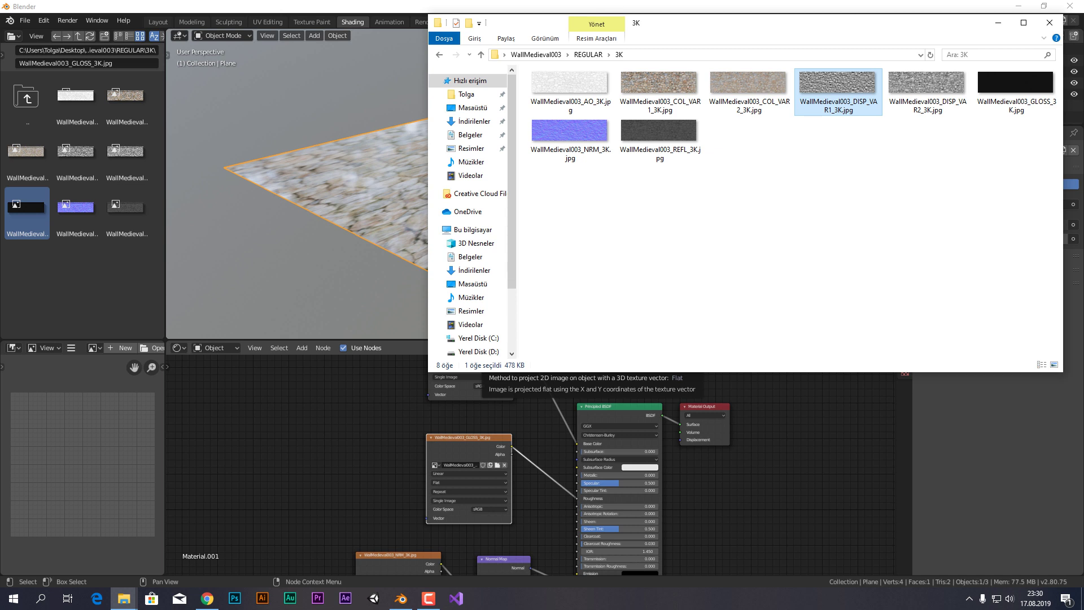
{"action": "middle_click_drag", "start_coordinate": [338, 226], "coordinate": [383, 180]}
{"action": "mouse_move", "coordinate": [531, 186]}
{"action": "middle_mouse_down"}
{"action": "mouse_move", "coordinate": [530, 198]}
{"action": "mouse_move", "coordinate": [530, 170]}
{"action": "middle_mouse_up"}
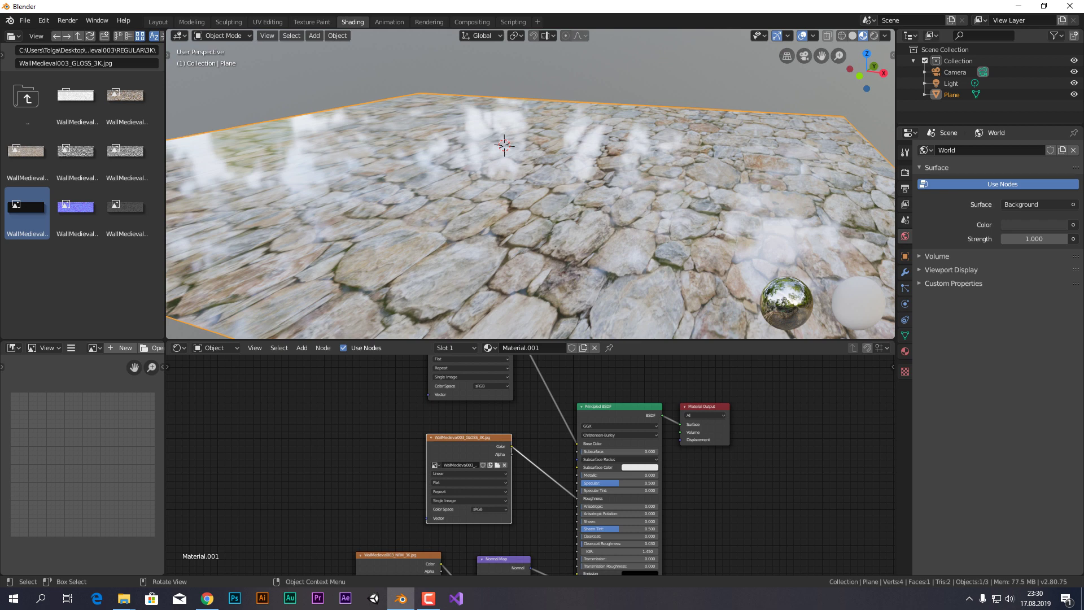
- In Edit Mode, subdivide the plane five times into a 1,089-vertex grid
{"action": "mouse_move", "coordinate": [531, 186]}
{"action": "middle_mouse_down"}
{"action": "mouse_move", "coordinate": [530, 214]}
{"action": "mouse_move", "coordinate": [533, 192]}
{"action": "middle_mouse_up"}
{"action": "middle_click_drag", "start_coordinate": [564, 479], "coordinate": [526, 481]}
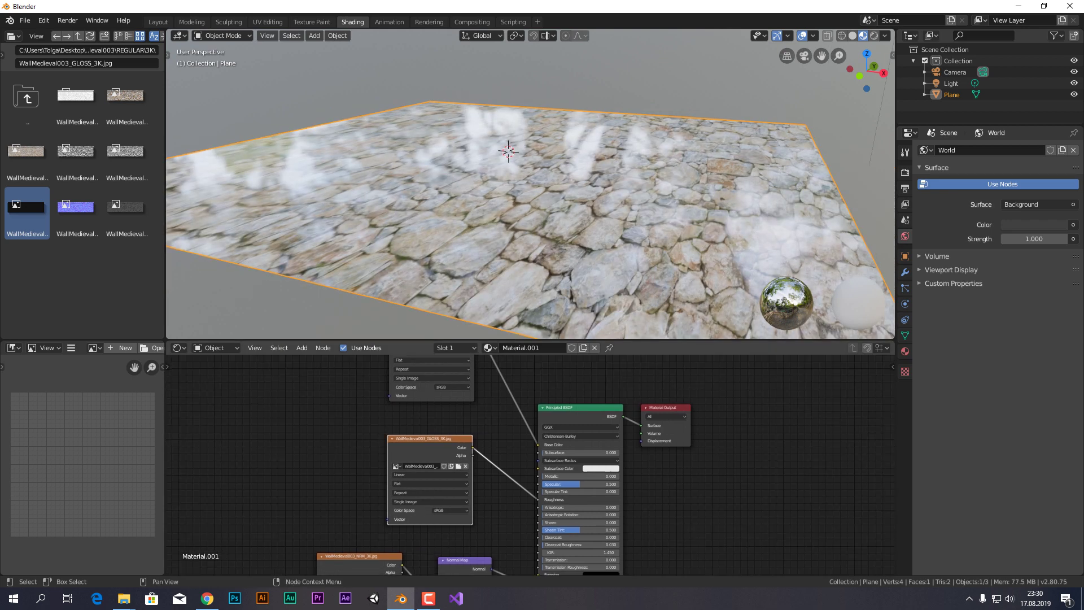
{"action": "scroll", "coordinate": [265, 367], "scroll_direction": "down", "scroll_amount": 2}
{"action": "mouse_move", "coordinate": [531, 186]}
{"action": "middle_mouse_down"}
{"action": "mouse_move", "coordinate": [573, 183]}
{"action": "mouse_move", "coordinate": [534, 204]}
{"action": "middle_mouse_up"}
{"action": "key", "text": "Tab"}
{"action": "right_click", "coordinate": [533, 204]}
{"action": "left_click", "coordinate": [533, 204]}
{"action": "right_click", "coordinate": [533, 205]}
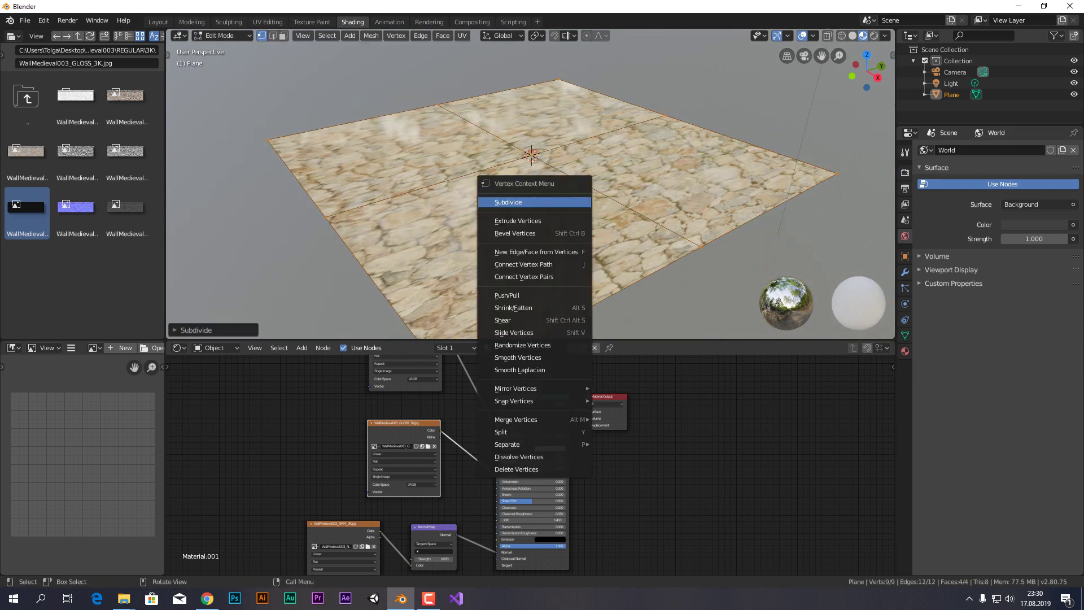
{"action": "left_click", "coordinate": [534, 205]}
{"action": "right_click", "coordinate": [533, 204]}
{"action": "left_click", "coordinate": [533, 204]}
{"action": "right_click", "coordinate": [534, 204]}
{"action": "left_click", "coordinate": [533, 205]}
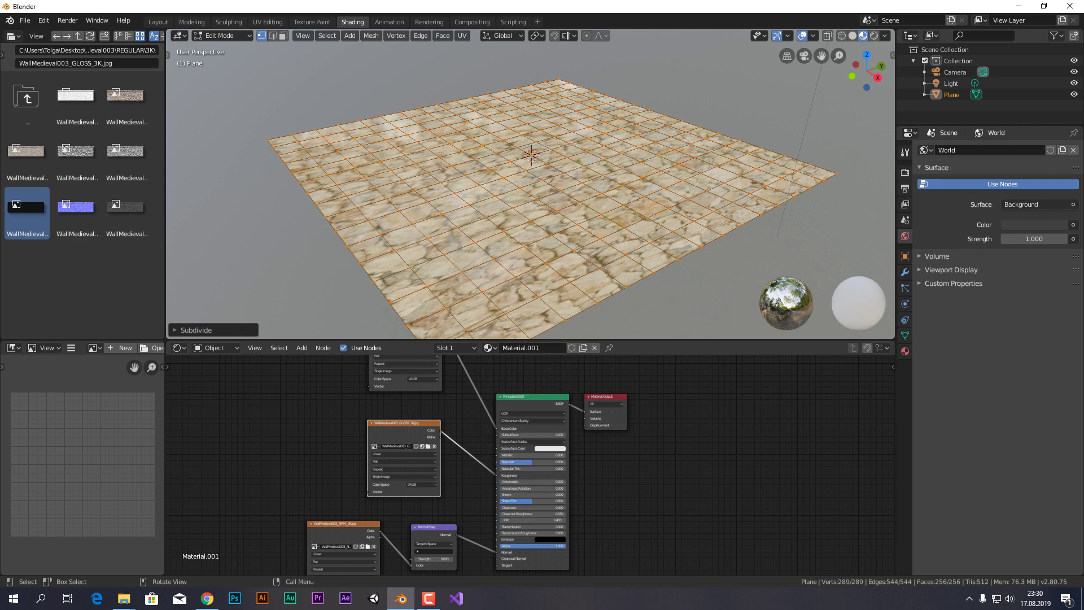
{"action": "right_click", "coordinate": [534, 204]}
{"action": "left_click", "coordinate": [534, 205]}
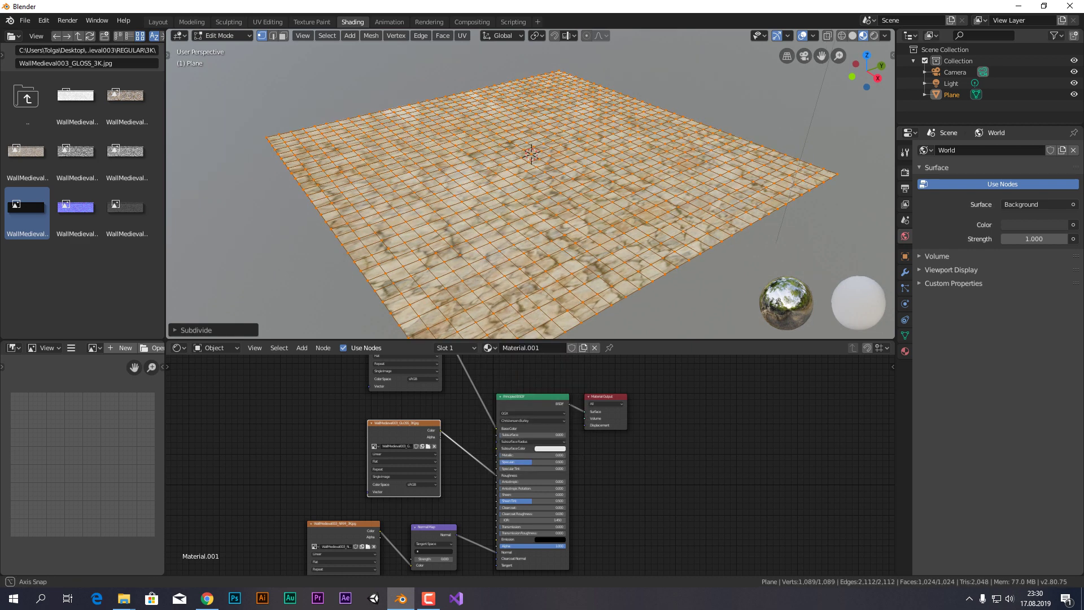
- Switch the subdivided plane back to Object Mode
{"action": "scroll", "coordinate": [533, 204], "scroll_direction": "up", "scroll_amount": 2}
{"action": "scroll", "coordinate": [534, 205], "scroll_direction": "down", "scroll_amount": 2}
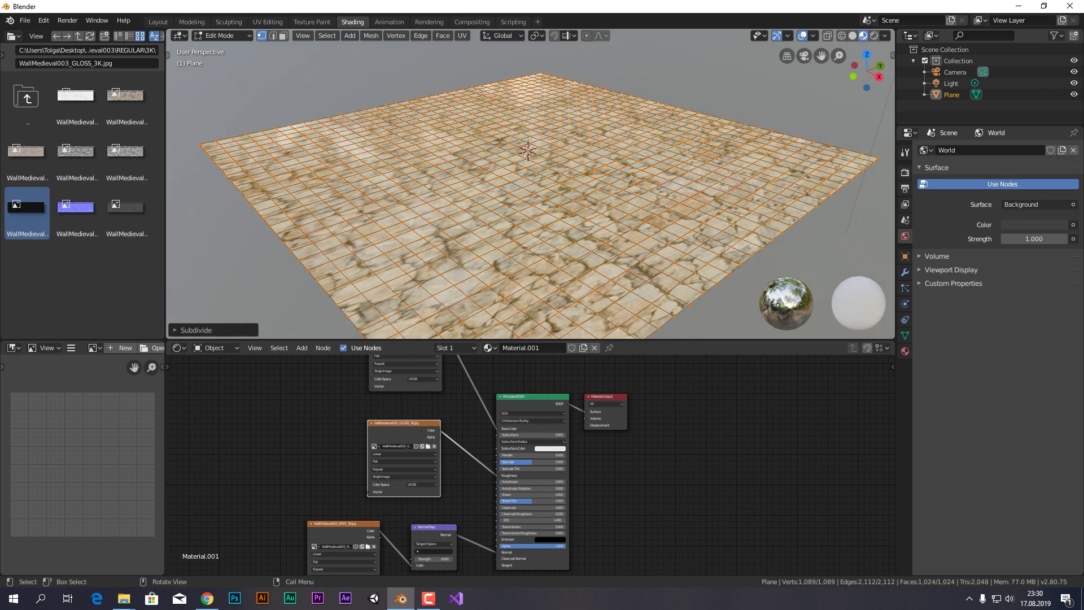
{"action": "key", "text": "Tab"}
{"action": "left_click", "coordinate": [905, 272]}
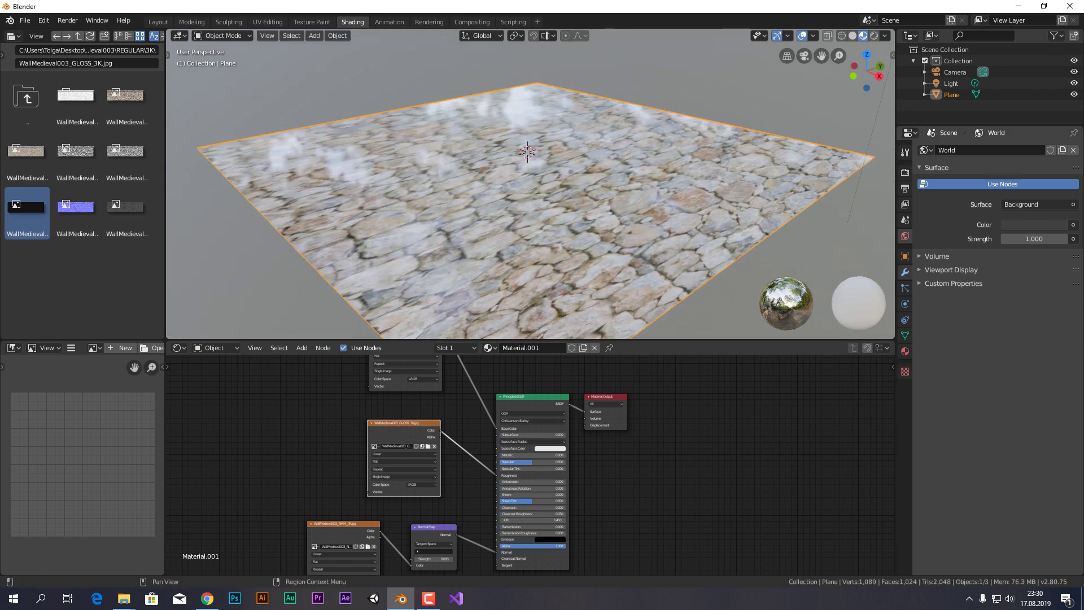
- Add a Displace modifier to the plane
{"action": "left_click", "coordinate": [960, 151]}
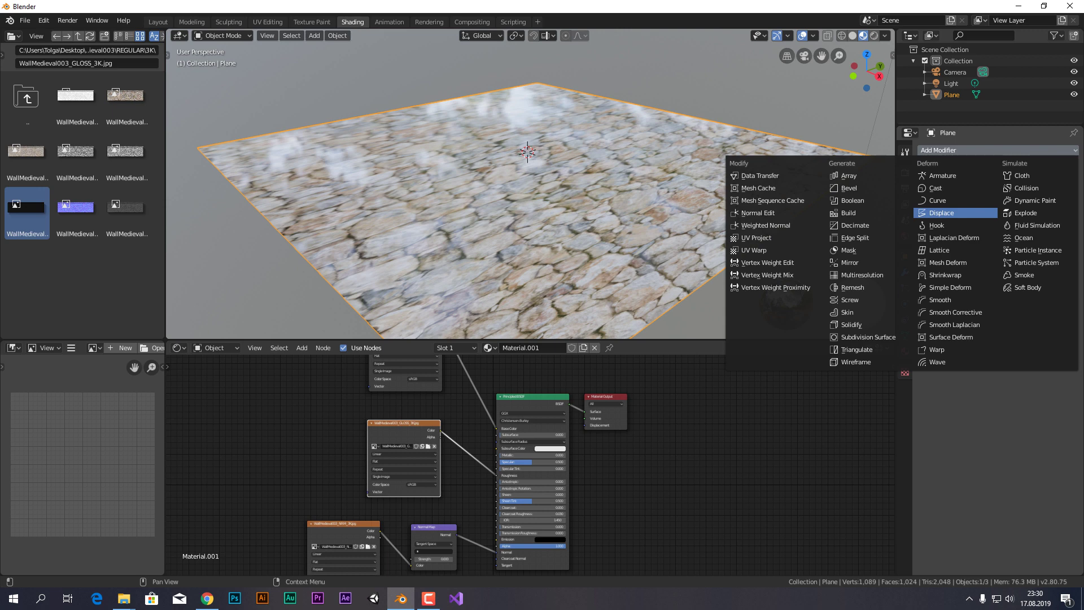
{"action": "left_click", "coordinate": [954, 213]}
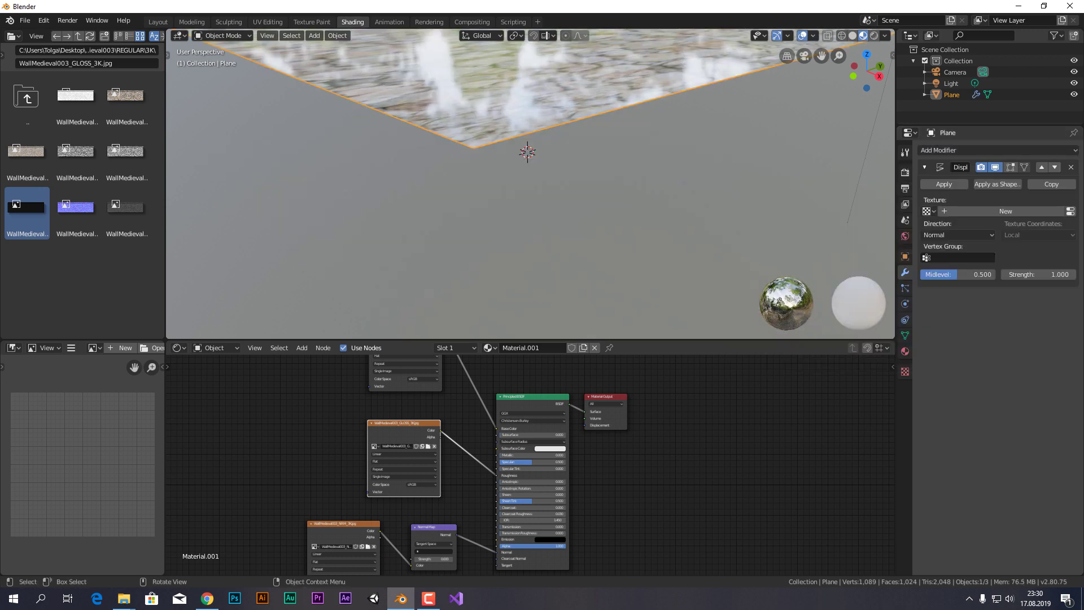
{"action": "scroll", "coordinate": [531, 186], "scroll_direction": "down", "scroll_amount": 3}
{"action": "middle_click_drag", "start_coordinate": [530, 186], "coordinate": [539, 217]}
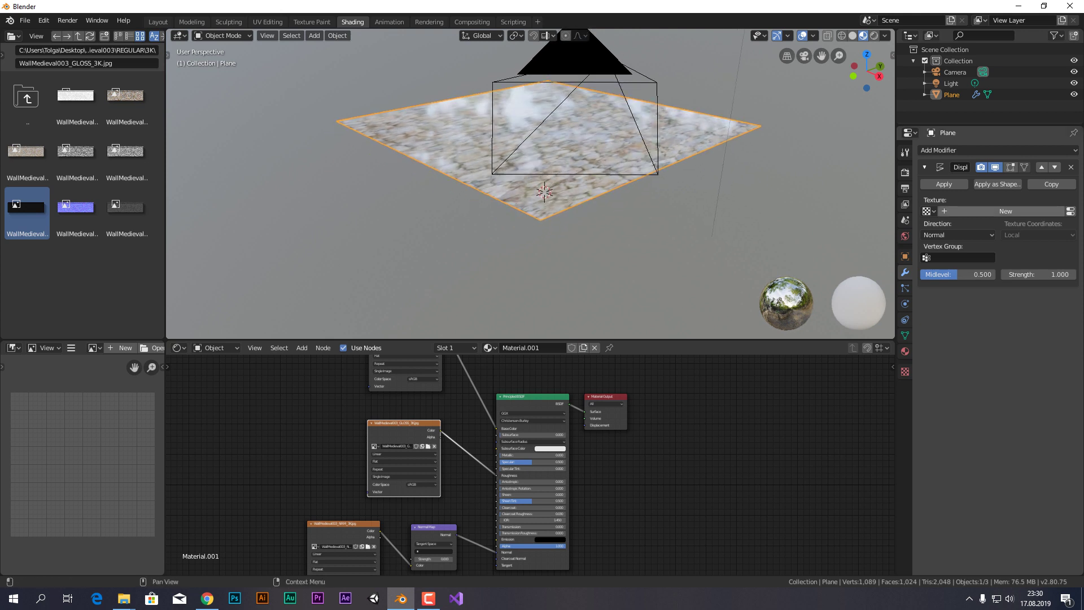
- Create a new texture for the Displace modifier and pick WallMedieval003_DISP_VAR1_3K.jpg
{"action": "left_click", "coordinate": [1005, 211]}
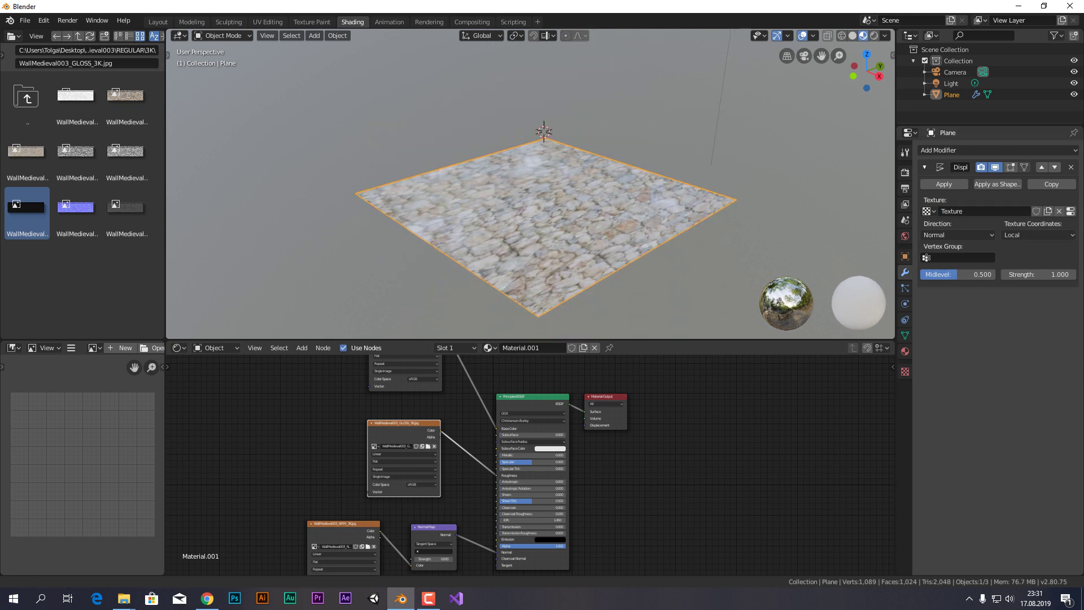
{"action": "left_click", "coordinate": [1069, 211]}
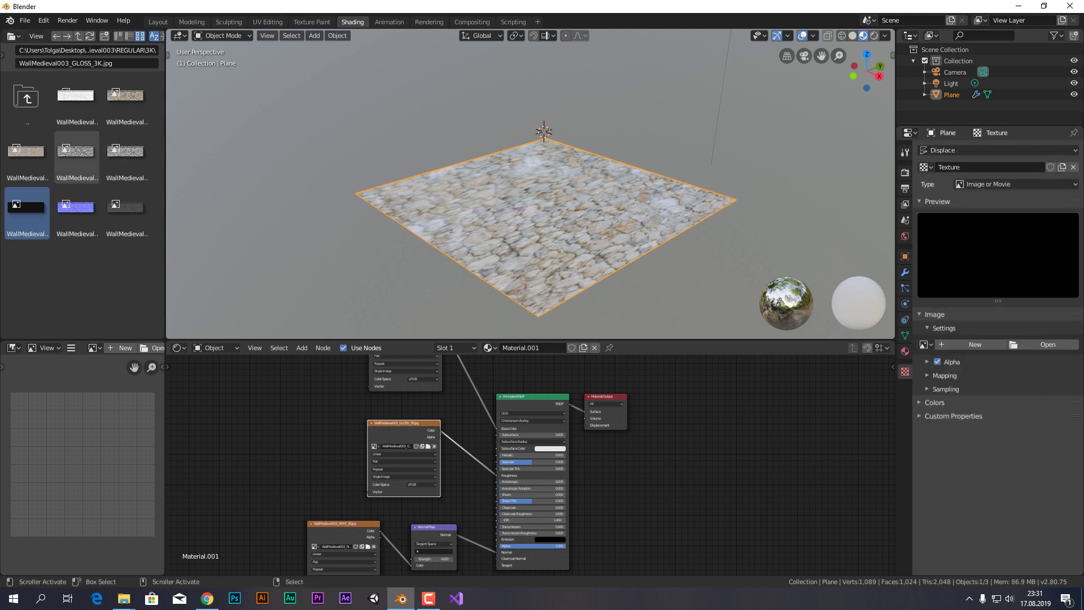
{"action": "left_click", "coordinate": [76, 155]}
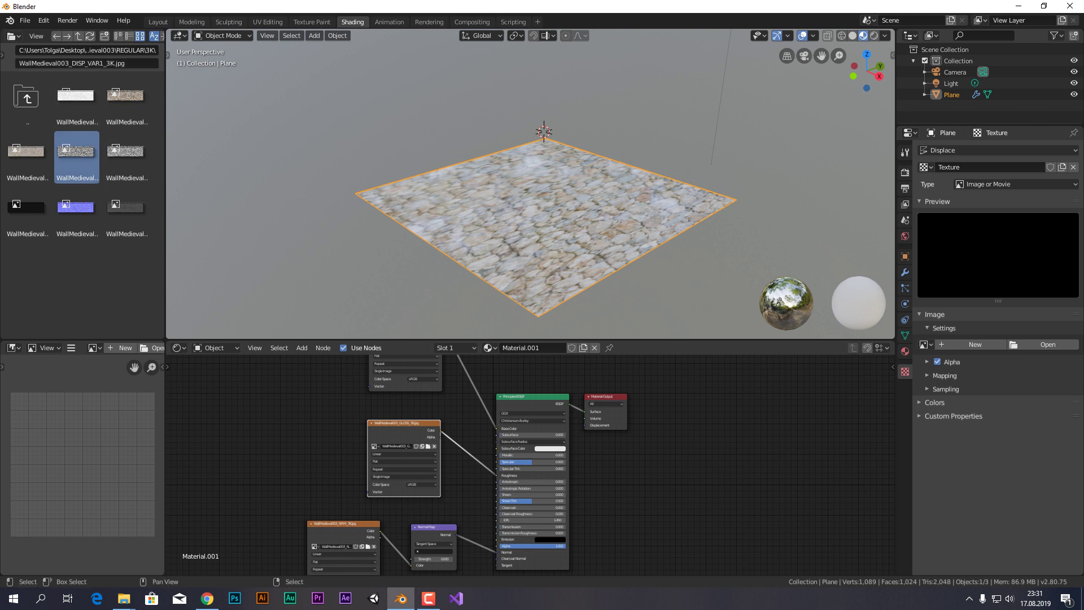
- Assign the DISP_VAR1_3K image to the Displace texture, deleting the stray image node
{"action": "left_click_drag", "start_coordinate": [78, 158], "coordinate": [289, 419]}
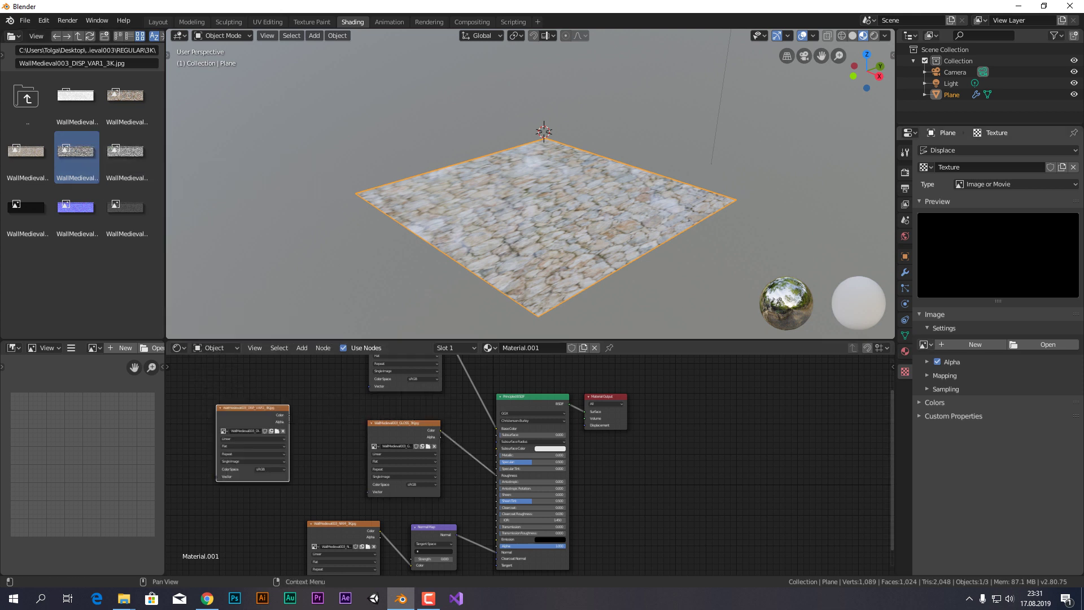
{"action": "left_click", "coordinate": [923, 345]}
{"action": "key", "text": "Up"}
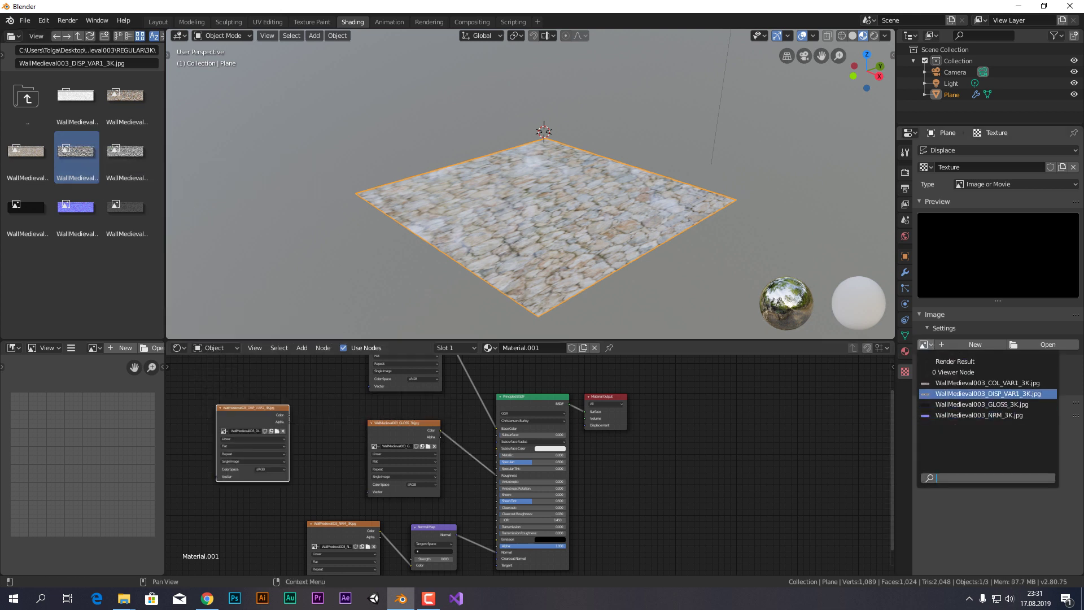
{"action": "key", "text": "Escape"}
{"action": "key", "text": "Delete"}
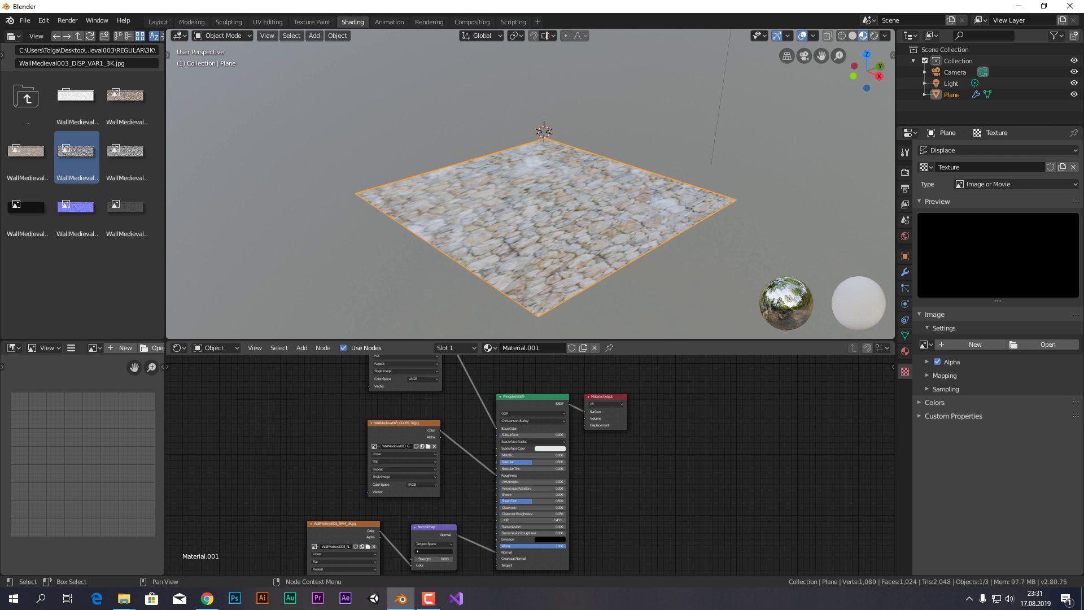
{"action": "left_click", "coordinate": [924, 345]}
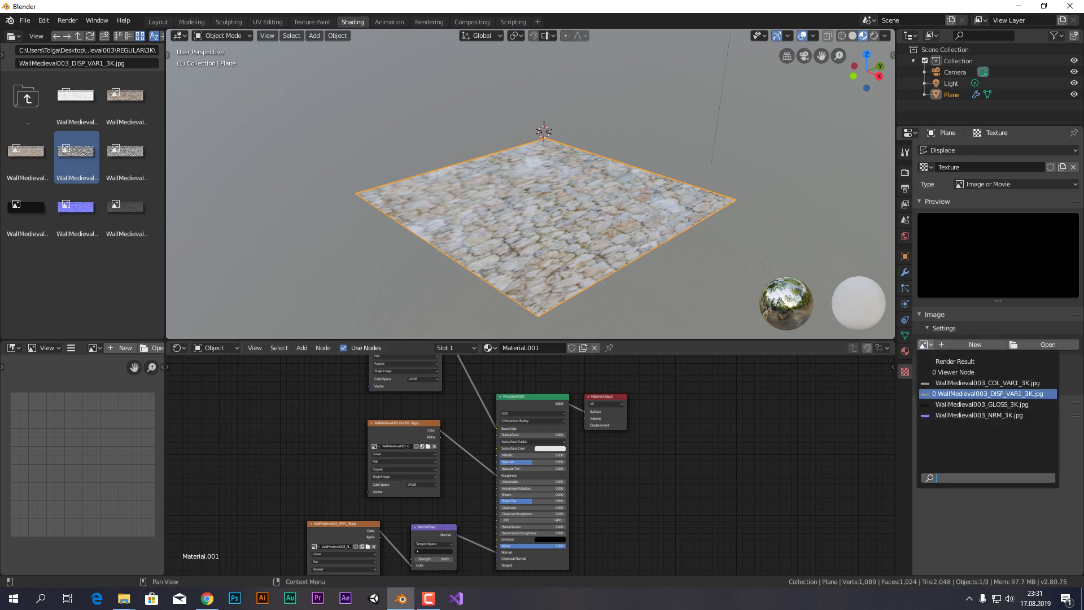
{"action": "key", "text": "Return"}
{"action": "middle_click_drag", "start_coordinate": [536, 186], "coordinate": [541, 136]}
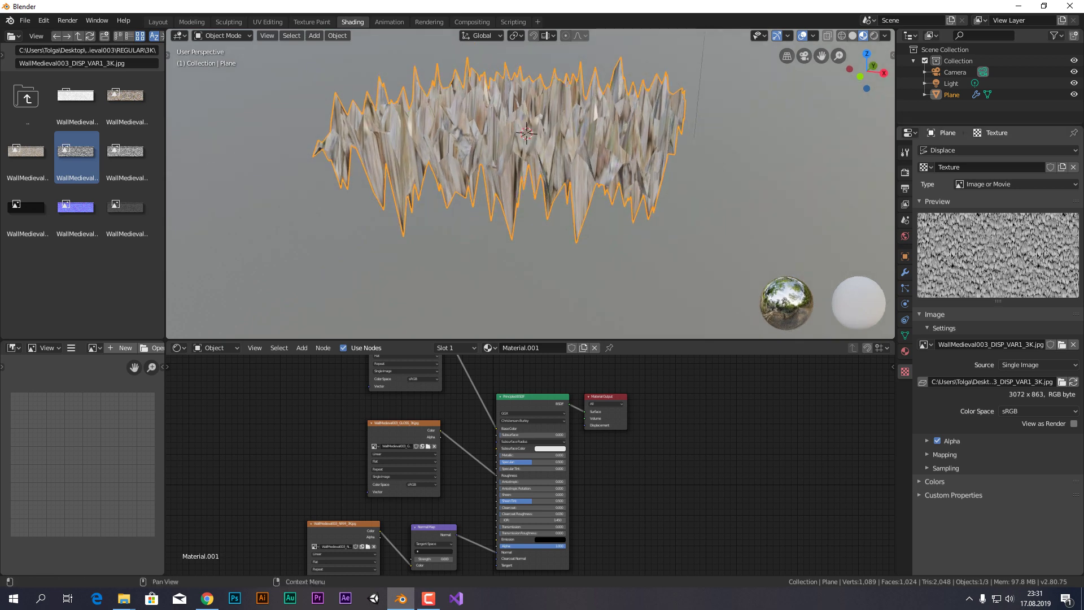
- Set both the displacement image and GLOSS image colour spaces to Non-Color
{"action": "left_click", "coordinate": [1038, 411]}
{"action": "left_click", "coordinate": [1033, 462]}
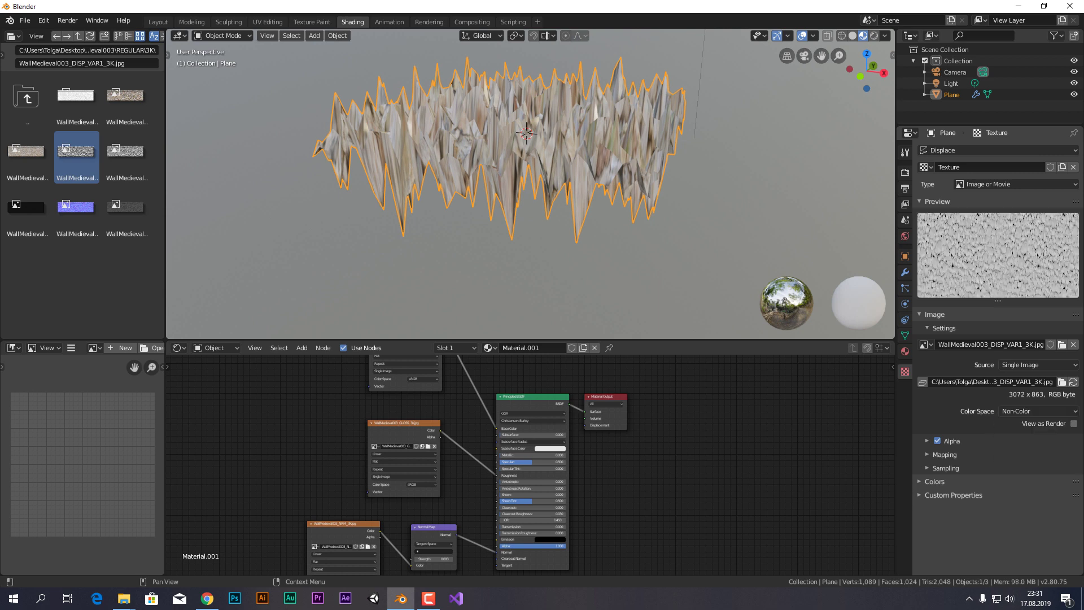
{"action": "scroll", "coordinate": [531, 464], "scroll_direction": "up", "scroll_amount": 1}
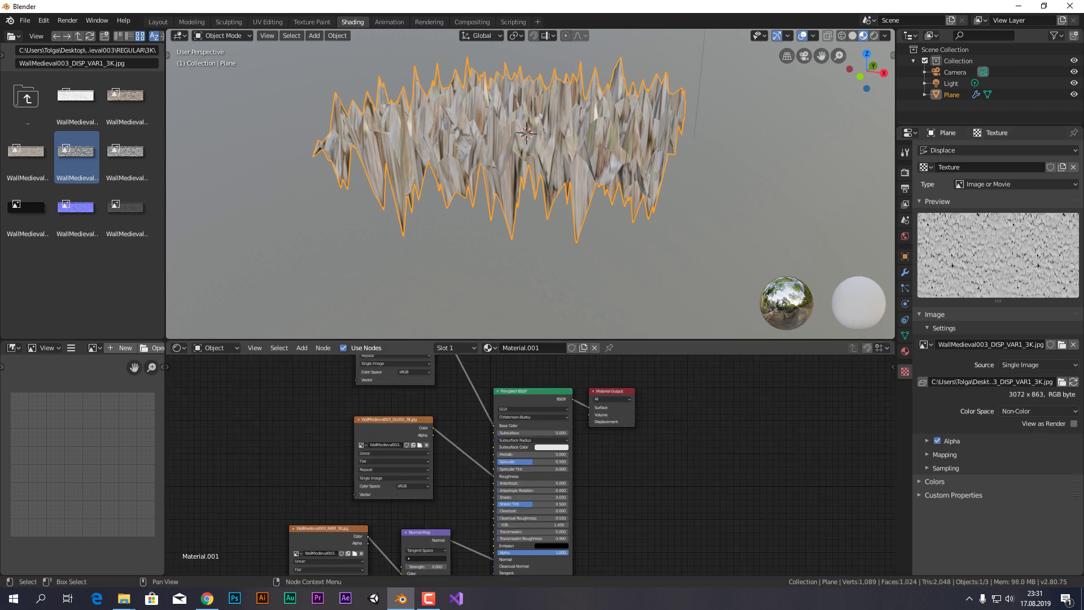
{"action": "left_click", "coordinate": [412, 485]}
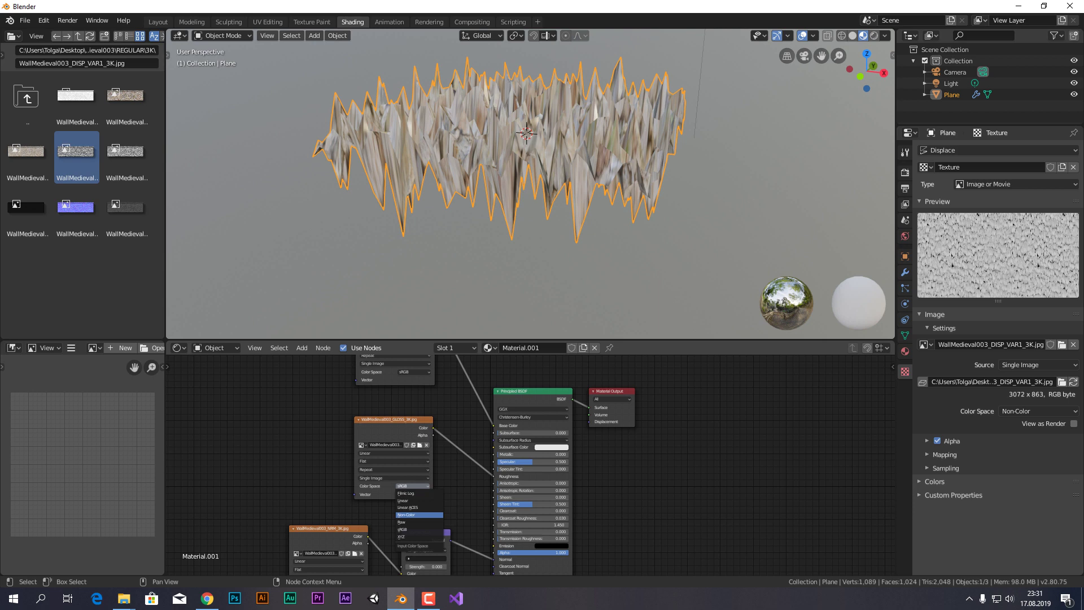
{"action": "left_click", "coordinate": [419, 515]}
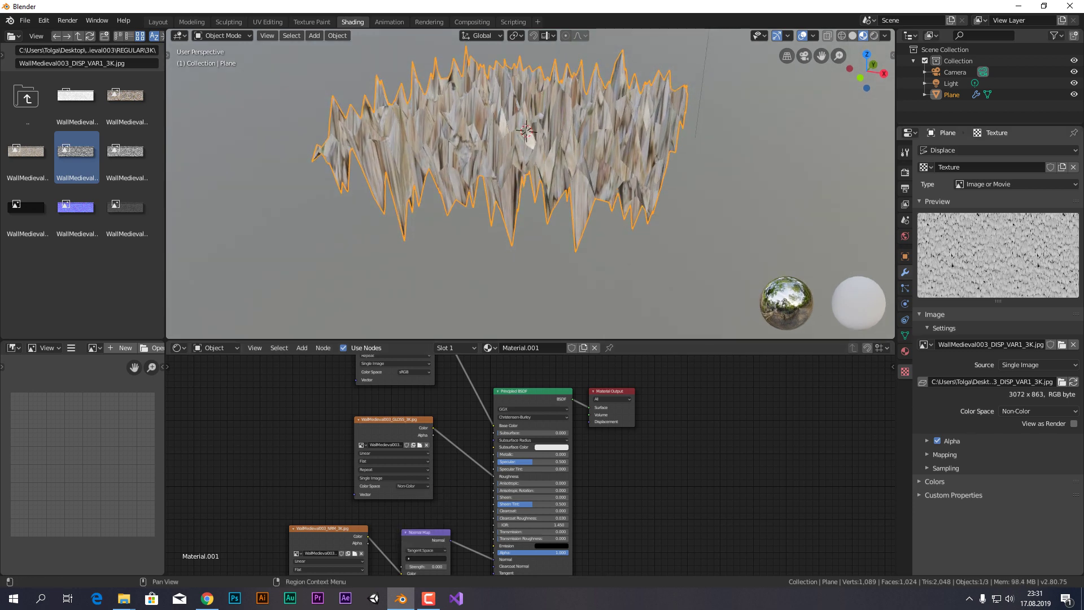
- Set the Displace modifier Strength to 0.1
{"action": "left_click", "coordinate": [904, 272]}
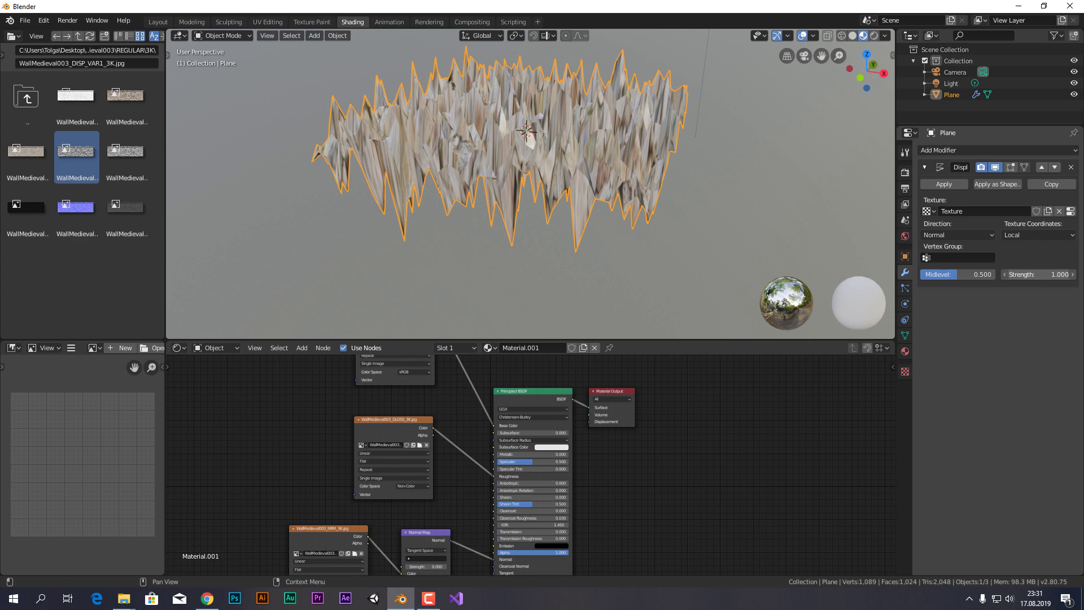
{"action": "left_click_drag", "start_coordinate": [1038, 274], "coordinate": [1016, 274]}
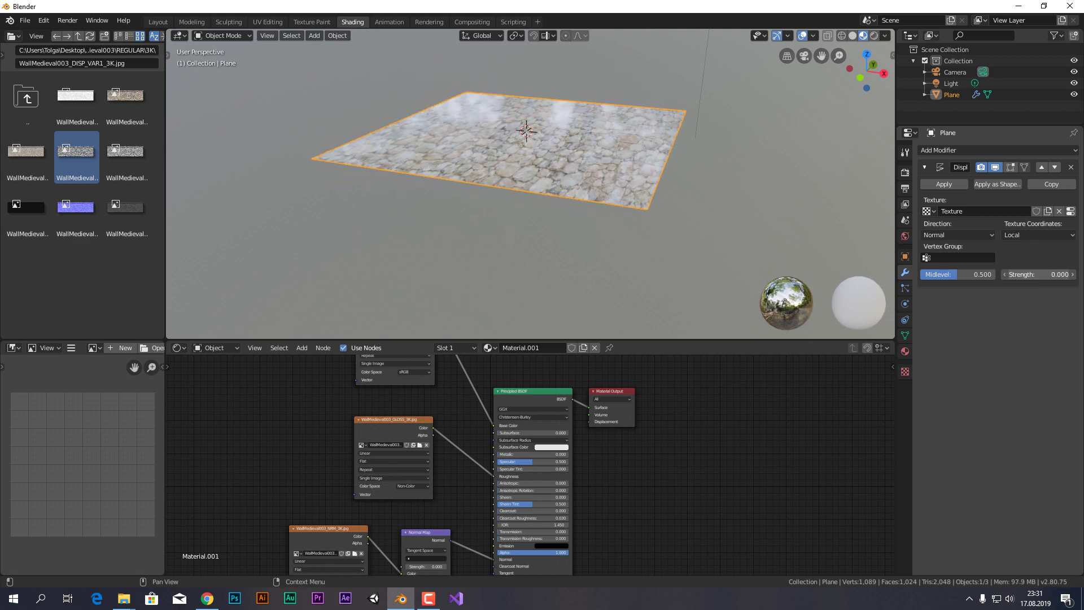
{"action": "scroll", "coordinate": [530, 184], "scroll_direction": "up", "scroll_amount": 3}
{"action": "scroll", "coordinate": [530, 184], "scroll_direction": "up", "scroll_amount": 2}
{"action": "scroll", "coordinate": [530, 184], "scroll_direction": "down", "scroll_amount": 1}
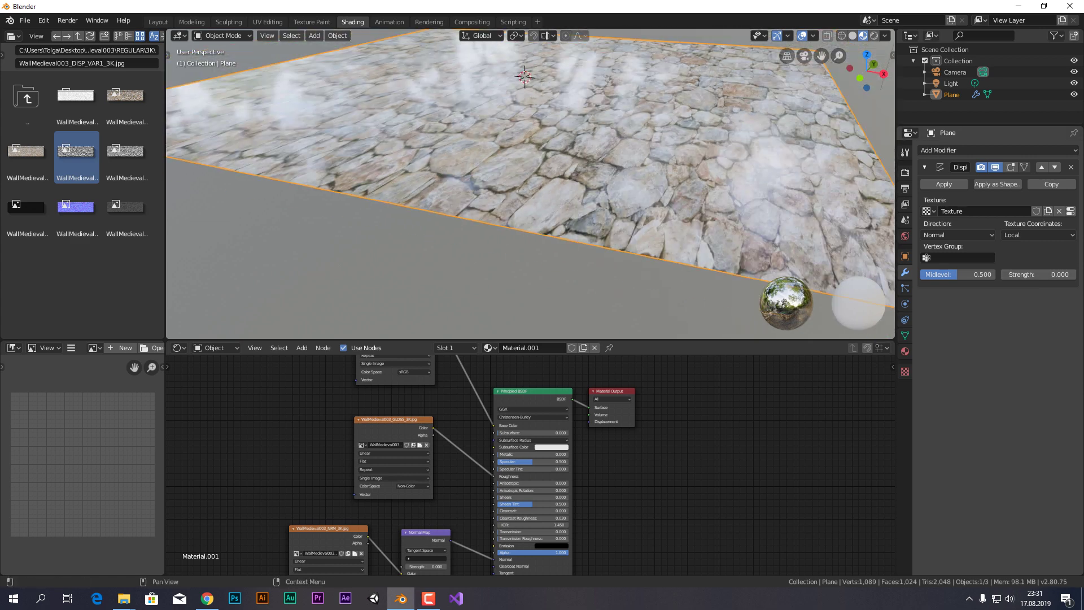
{"action": "left_click", "coordinate": [1038, 274]}
{"action": "type", "text": "0.1"}
{"action": "key", "text": "Return"}
- Lower the Displace Strength further to 0.05 and inspect the stone surface up close
{"action": "mouse_move", "coordinate": [530, 184]}
{"action": "middle_mouse_down"}
{"action": "mouse_move", "coordinate": [565, 169]}
{"action": "mouse_move", "coordinate": [565, 180]}
{"action": "mouse_move", "coordinate": [542, 186]}
{"action": "middle_mouse_up"}
{"action": "scroll", "coordinate": [530, 184], "scroll_direction": "down", "scroll_amount": 2}
{"action": "scroll", "coordinate": [531, 184], "scroll_direction": "up", "scroll_amount": 2}
{"action": "scroll", "coordinate": [531, 183], "scroll_direction": "up", "scroll_amount": 2}
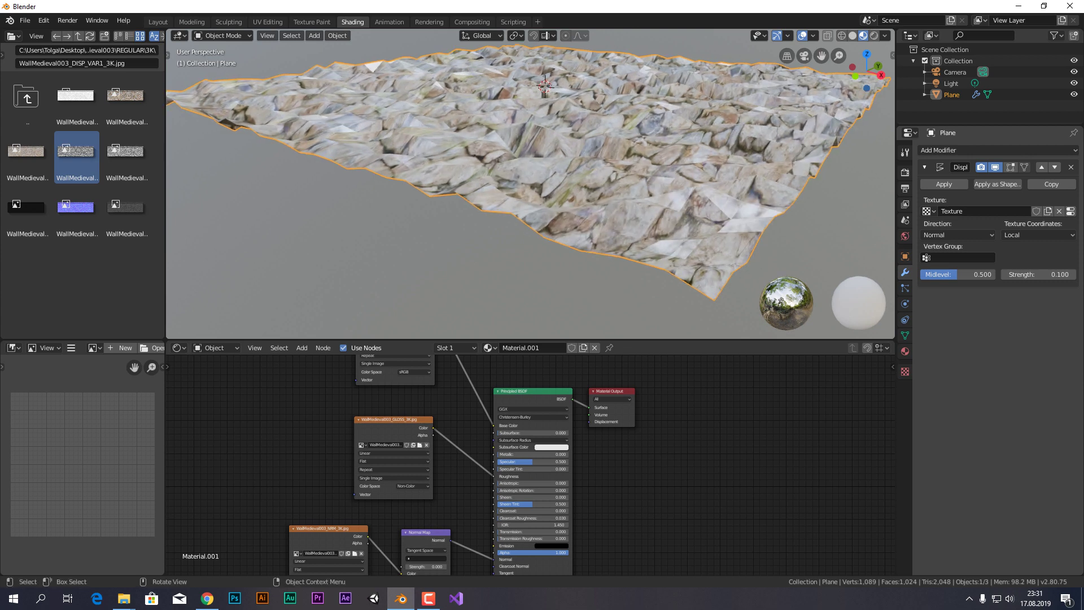
{"action": "scroll", "coordinate": [530, 184], "scroll_direction": "up", "scroll_amount": 2}
{"action": "left_click", "coordinate": [1037, 274]}
{"action": "type", "text": "0.050"}
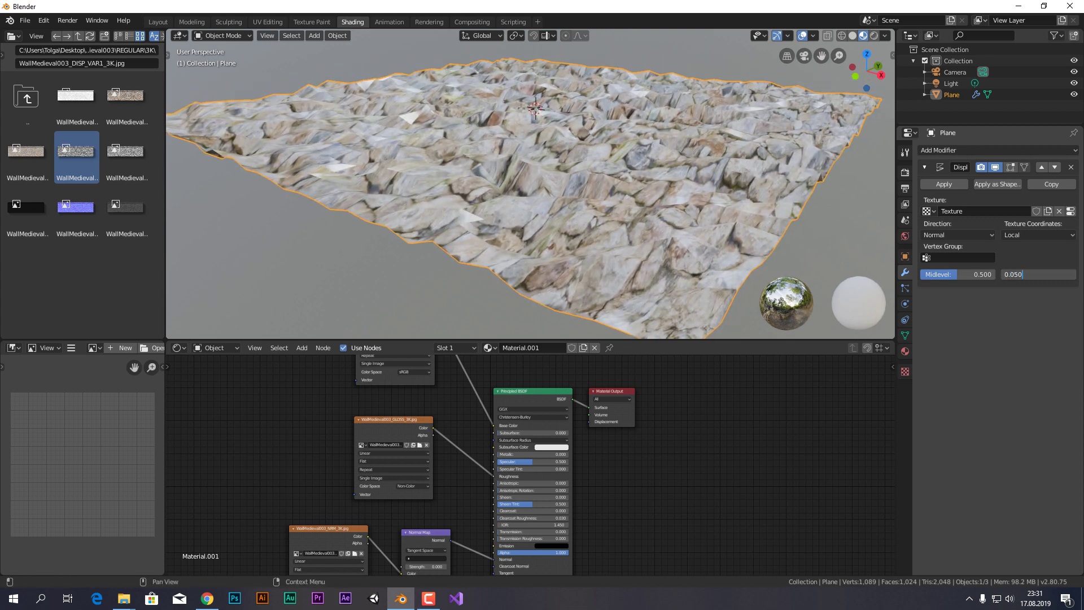
{"action": "key", "text": "Return"}
{"action": "scroll", "coordinate": [531, 183], "scroll_direction": "up", "scroll_amount": 2}
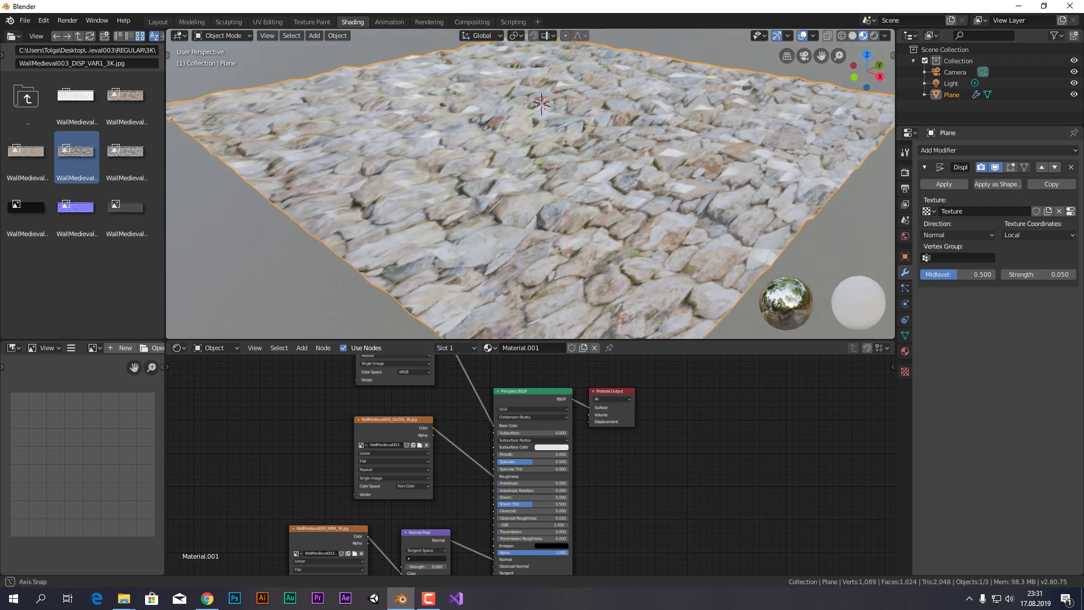
{"action": "scroll", "coordinate": [531, 184], "scroll_direction": "up", "scroll_amount": 2}
{"action": "scroll", "coordinate": [531, 184], "scroll_direction": "up", "scroll_amount": 2}
{"action": "mouse_move", "coordinate": [530, 184]}
{"action": "middle_mouse_down"}
{"action": "mouse_move", "coordinate": [530, 147]}
{"action": "mouse_move", "coordinate": [542, 186]}
{"action": "mouse_move", "coordinate": [531, 175]}
{"action": "mouse_move", "coordinate": [537, 144]}
{"action": "mouse_move", "coordinate": [536, 184]}
{"action": "mouse_move", "coordinate": [536, 172]}
{"action": "middle_mouse_up"}
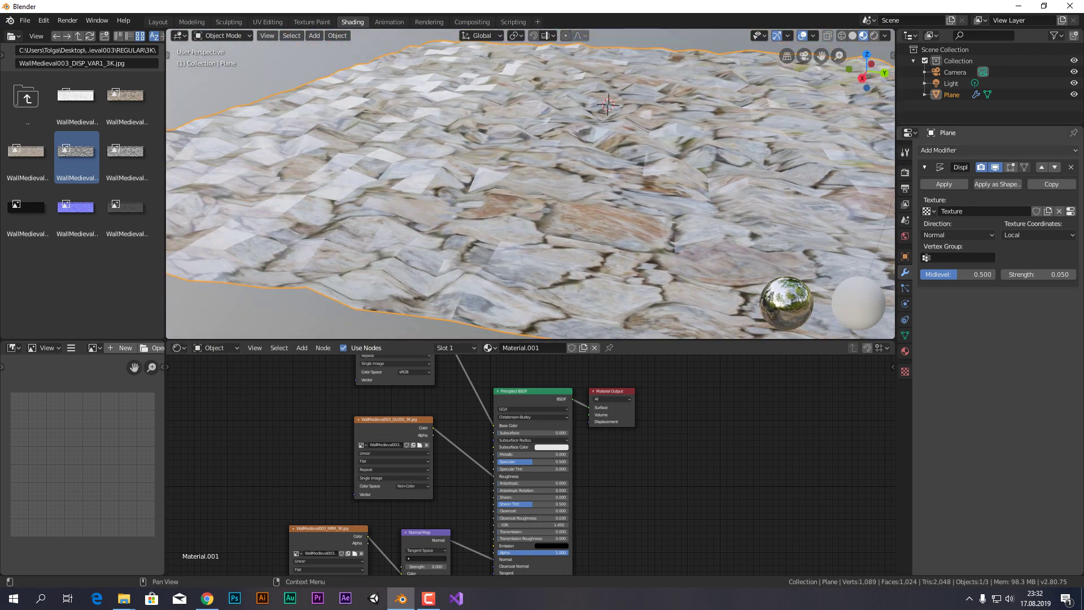
- Add a Subdivision Surface modifier at Viewport level 2, smoothing the plane to 16,384 faces
{"action": "left_click", "coordinate": [996, 150]}
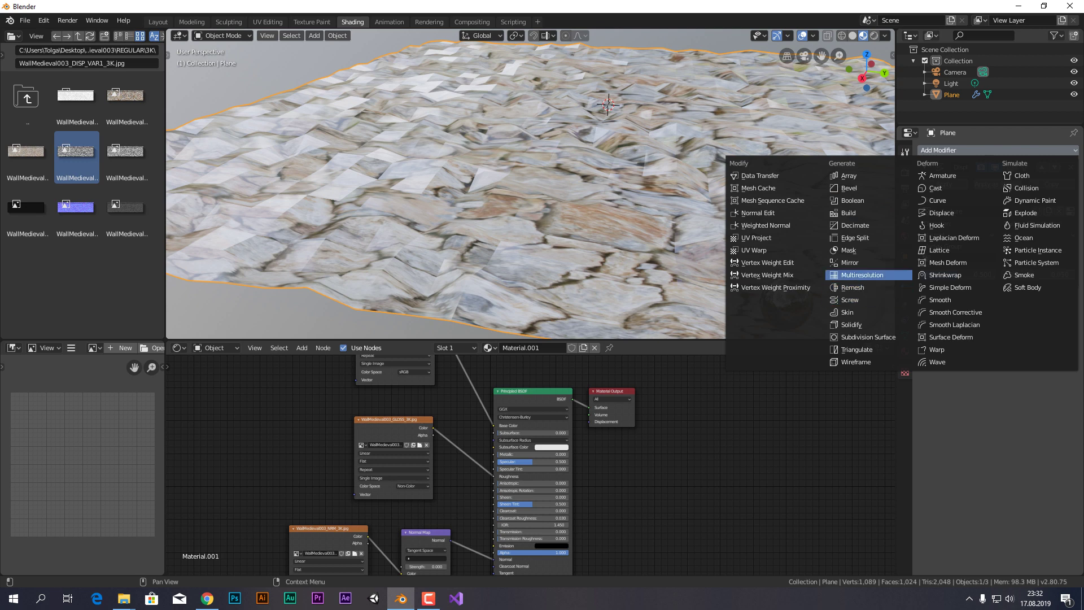
{"action": "left_click", "coordinate": [863, 337]}
{"action": "mouse_move", "coordinate": [536, 183]}
{"action": "middle_mouse_down"}
{"action": "mouse_move", "coordinate": [536, 210]}
{"action": "mouse_move", "coordinate": [508, 197]}
{"action": "mouse_move", "coordinate": [531, 215]}
{"action": "mouse_move", "coordinate": [508, 147]}
{"action": "mouse_move", "coordinate": [508, 192]}
{"action": "mouse_move", "coordinate": [542, 248]}
{"action": "middle_mouse_up"}
{"action": "left_click", "coordinate": [991, 367]}
{"action": "scroll", "coordinate": [531, 183], "scroll_direction": "up", "scroll_amount": 2}
{"action": "scroll", "coordinate": [530, 183], "scroll_direction": "up", "scroll_amount": 2}
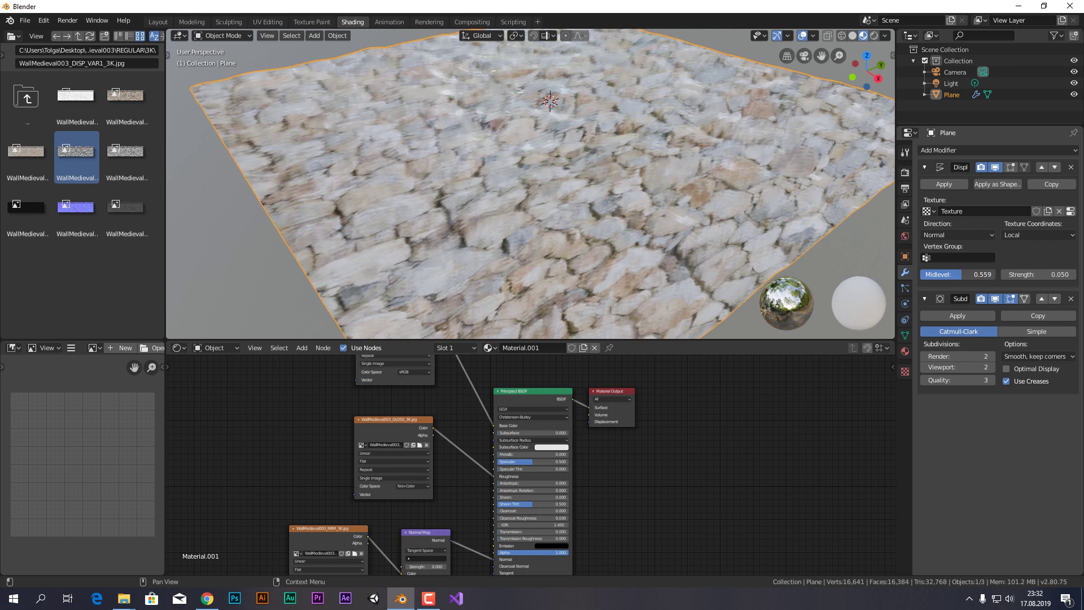
- Set the Displace Midlevel to 0.167 and the Normal Map Strength to 2.1
{"action": "left_click_drag", "start_coordinate": [959, 275], "coordinate": [926, 274]}
{"action": "scroll", "coordinate": [530, 186], "scroll_direction": "down", "scroll_amount": 2}
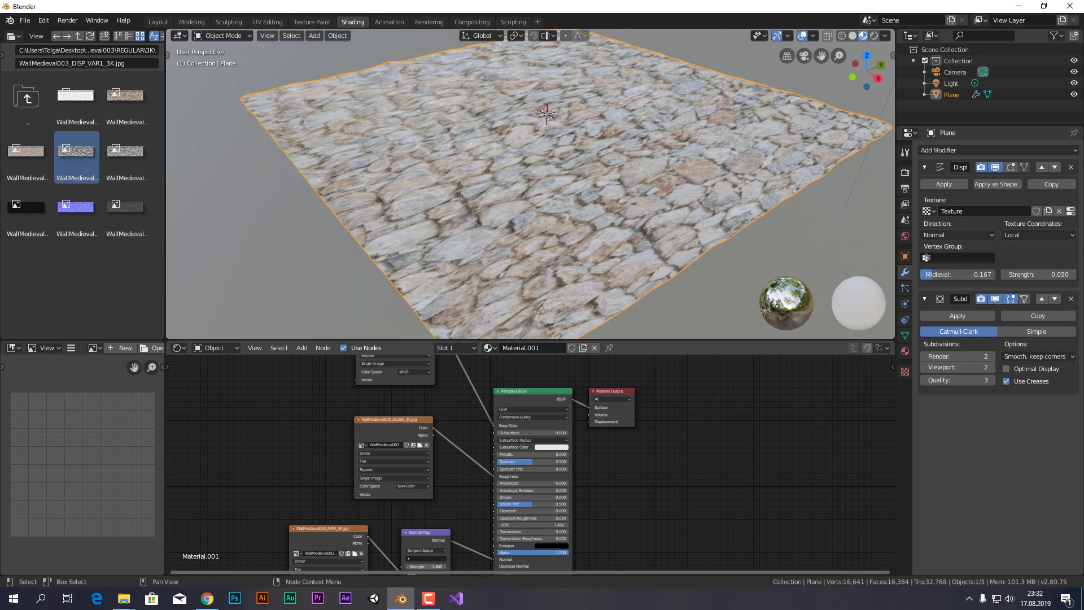
{"action": "mouse_move", "coordinate": [426, 566]}
{"action": "left_mouse_down"}
{"action": "mouse_move", "coordinate": [415, 566]}
{"action": "mouse_move", "coordinate": [446, 566]}
{"action": "left_mouse_up"}
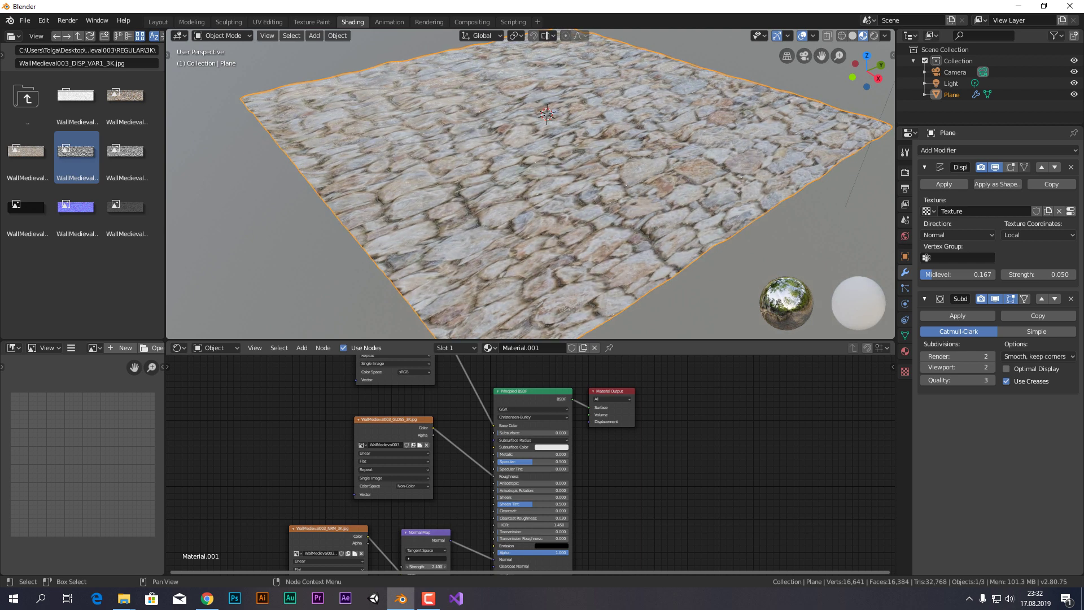
{"action": "middle_click_drag", "start_coordinate": [530, 226], "coordinate": [531, 169]}
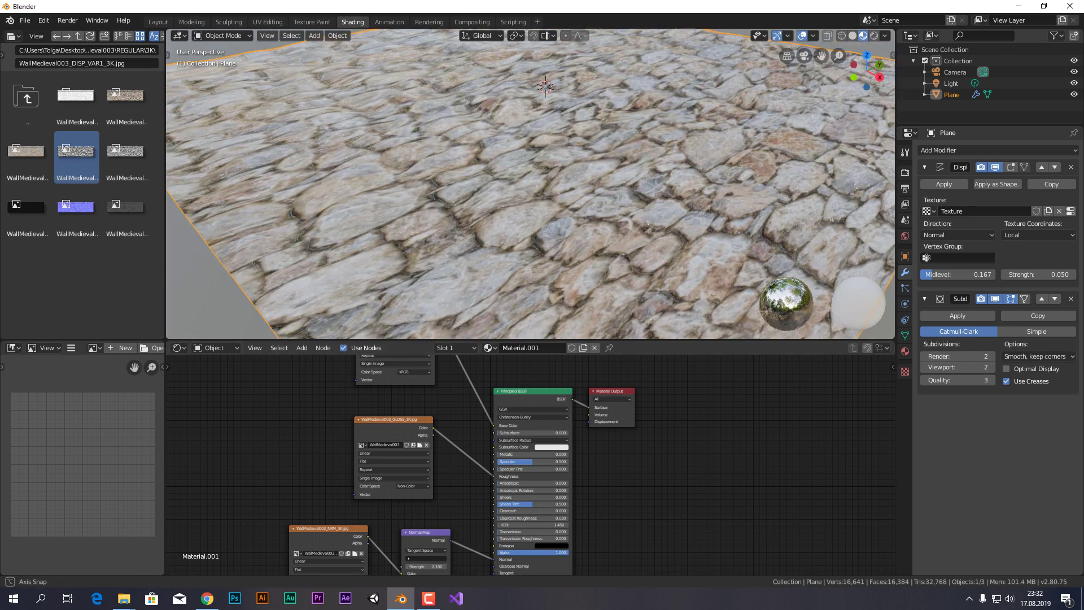
{"action": "mouse_move", "coordinate": [531, 225]}
{"action": "middle_mouse_down"}
{"action": "mouse_move", "coordinate": [531, 186]}
{"action": "mouse_move", "coordinate": [531, 254]}
{"action": "middle_mouse_up"}
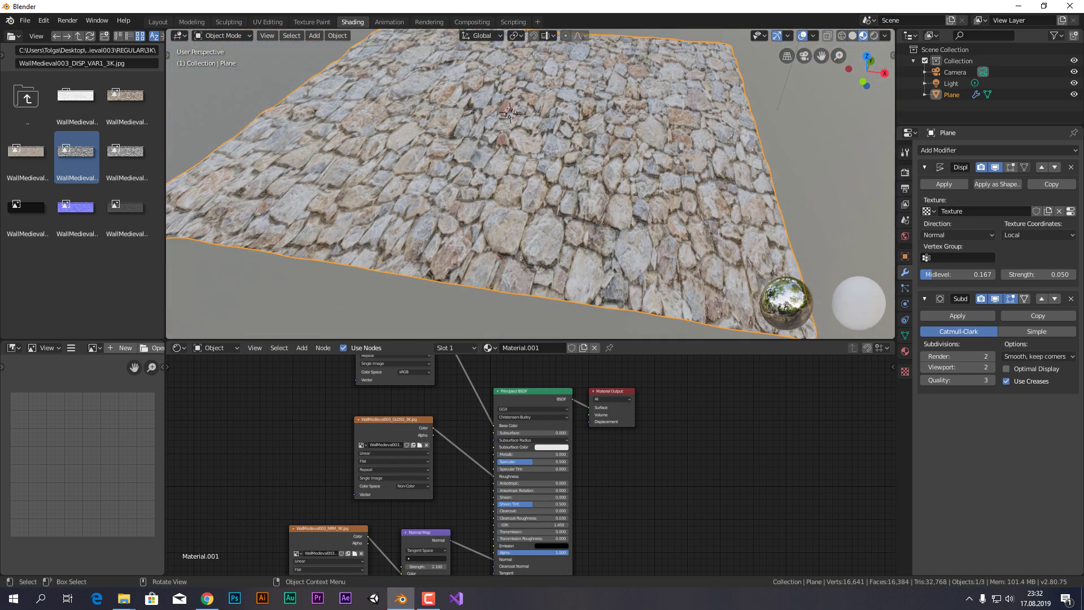
- Orbit and zoom to review the plane and the Principled BSDF and GLOSS nodes
{"action": "scroll", "coordinate": [531, 186], "scroll_direction": "down", "scroll_amount": 3}
{"action": "mouse_move", "coordinate": [530, 186]}
{"action": "middle_mouse_down"}
{"action": "mouse_move", "coordinate": [564, 186]}
{"action": "mouse_move", "coordinate": [530, 158]}
{"action": "mouse_move", "coordinate": [533, 186]}
{"action": "middle_mouse_up"}
{"action": "scroll", "coordinate": [531, 463], "scroll_direction": "down", "scroll_amount": 1}
{"action": "scroll", "coordinate": [531, 463], "scroll_direction": "down", "scroll_amount": 1}
{"action": "scroll", "coordinate": [531, 187], "scroll_direction": "up", "scroll_amount": 5}
{"action": "scroll", "coordinate": [530, 463], "scroll_direction": "up", "scroll_amount": 1}
{"action": "middle_click_drag", "start_coordinate": [508, 451], "coordinate": [594, 505]}
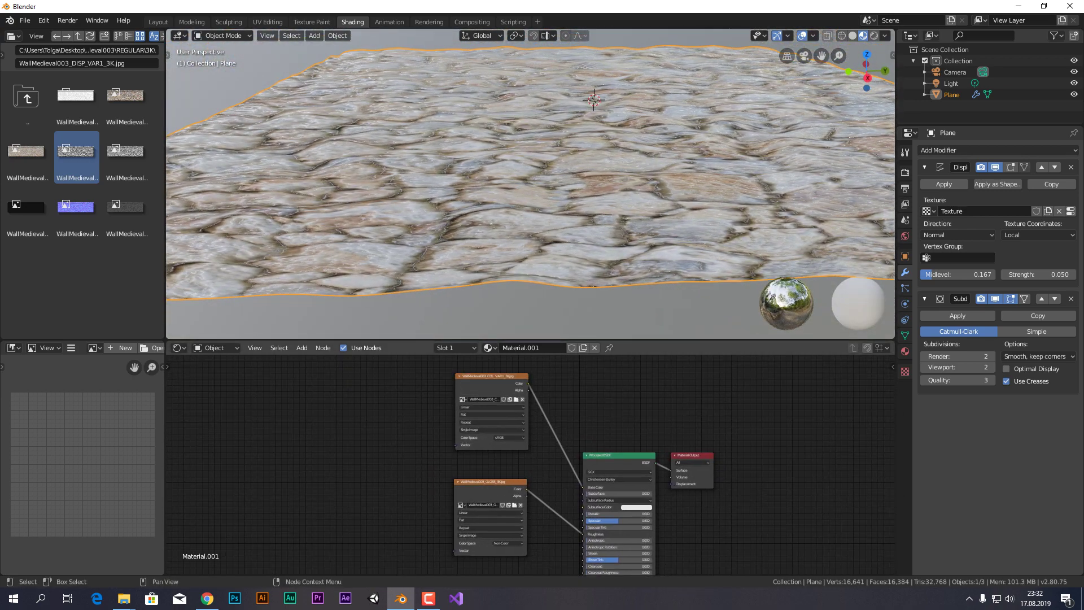
{"action": "scroll", "coordinate": [629, 393], "scroll_direction": "up", "scroll_amount": 1}
{"action": "scroll", "coordinate": [629, 392], "scroll_direction": "up", "scroll_amount": 1}
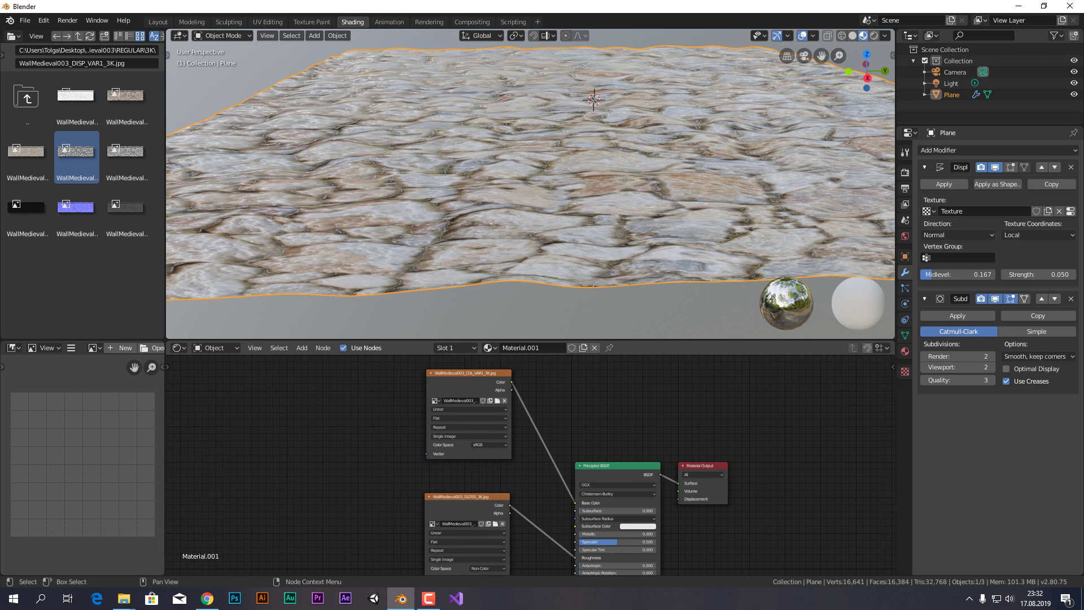
{"action": "scroll", "coordinate": [629, 429], "scroll_direction": "up", "scroll_amount": 1}
{"action": "middle_click_drag", "start_coordinate": [630, 429], "coordinate": [629, 378]}
{"action": "scroll", "coordinate": [629, 378], "scroll_direction": "up", "scroll_amount": 1}
{"action": "scroll", "coordinate": [629, 378], "scroll_direction": "up", "scroll_amount": 1}
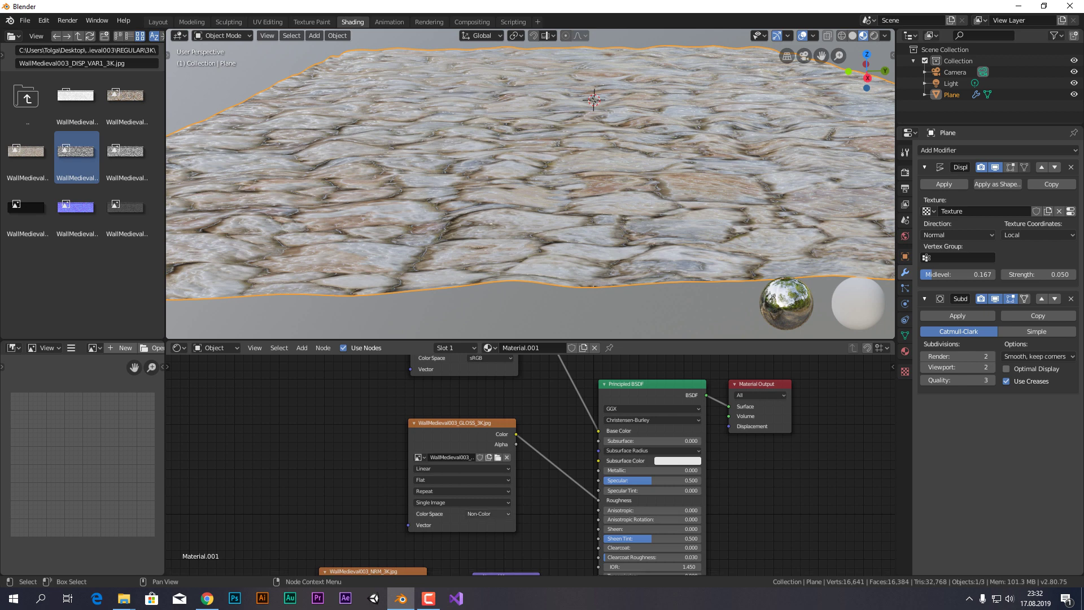
- Bring the Normal Map and NRM texture nodes into view and orbit the stone plane
{"action": "middle_click_drag", "start_coordinate": [565, 508], "coordinate": [590, 362]}
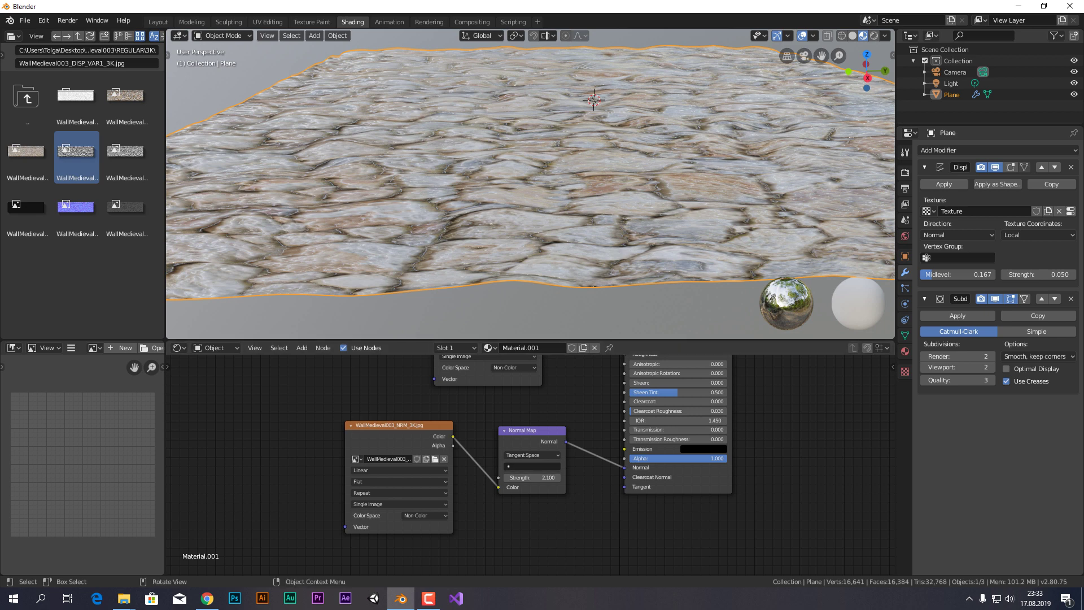
{"action": "scroll", "coordinate": [531, 186], "scroll_direction": "down", "scroll_amount": 1}
{"action": "scroll", "coordinate": [531, 186], "scroll_direction": "down", "scroll_amount": 1}
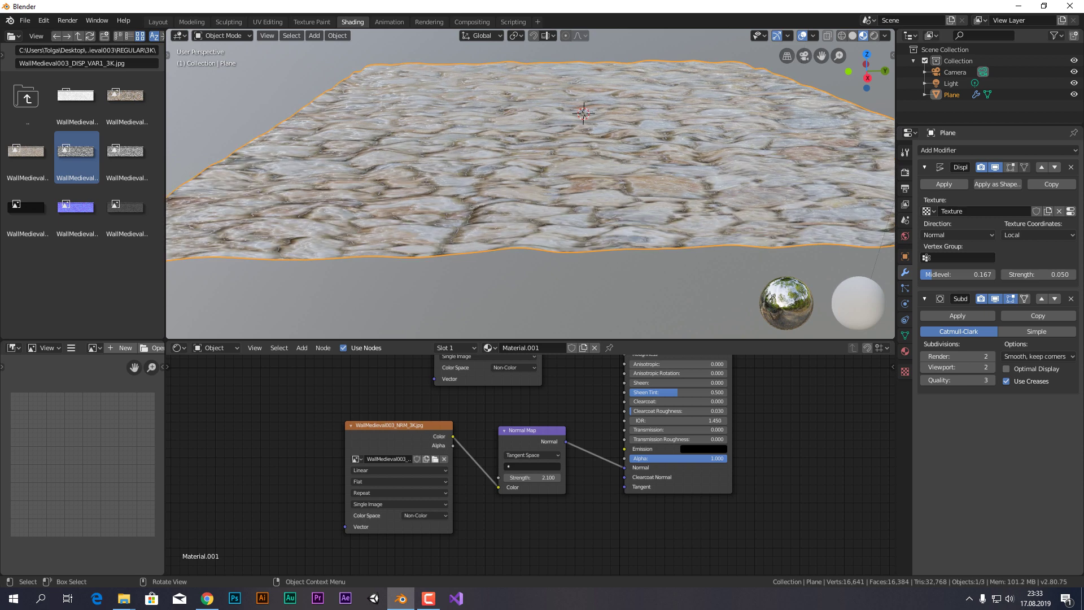
{"action": "scroll", "coordinate": [531, 186], "scroll_direction": "down", "scroll_amount": 1}
{"action": "scroll", "coordinate": [531, 186], "scroll_direction": "down", "scroll_amount": 1}
{"action": "scroll", "coordinate": [530, 186], "scroll_direction": "down", "scroll_amount": 2}
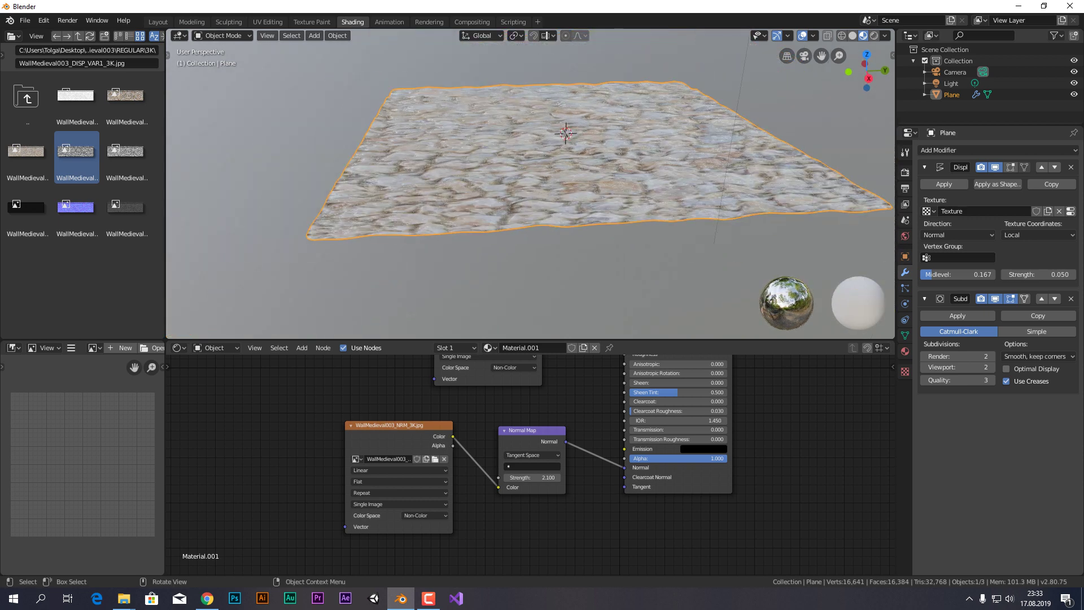
{"action": "scroll", "coordinate": [530, 186], "scroll_direction": "up", "scroll_amount": 1}
{"action": "scroll", "coordinate": [531, 186], "scroll_direction": "up", "scroll_amount": 1}
{"action": "scroll", "coordinate": [531, 186], "scroll_direction": "up", "scroll_amount": 1}
{"action": "scroll", "coordinate": [531, 186], "scroll_direction": "up", "scroll_amount": 2}
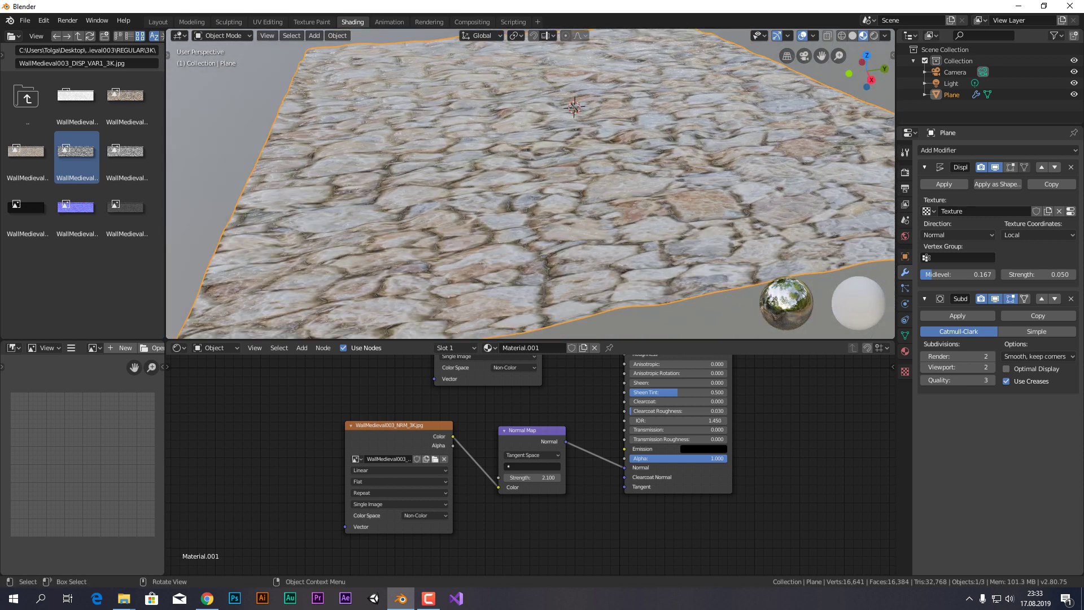
{"action": "middle_click_drag", "start_coordinate": [531, 187], "coordinate": [485, 158]}
- Start a new file without saving and replace the default cube with a cylinder
{"action": "left_click", "coordinate": [25, 21]}
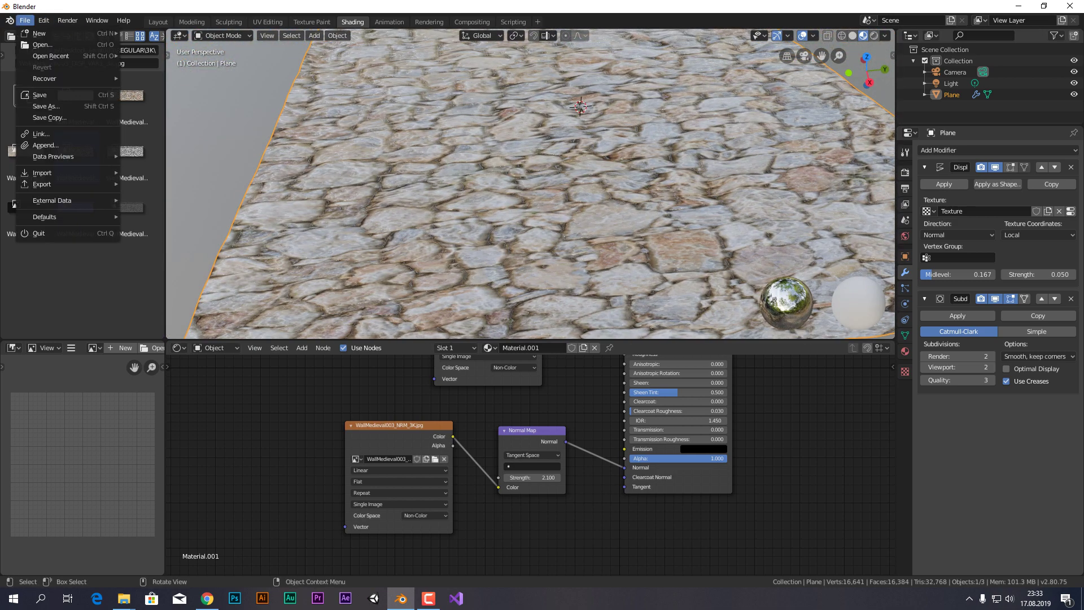
{"action": "left_click", "coordinate": [148, 34]}
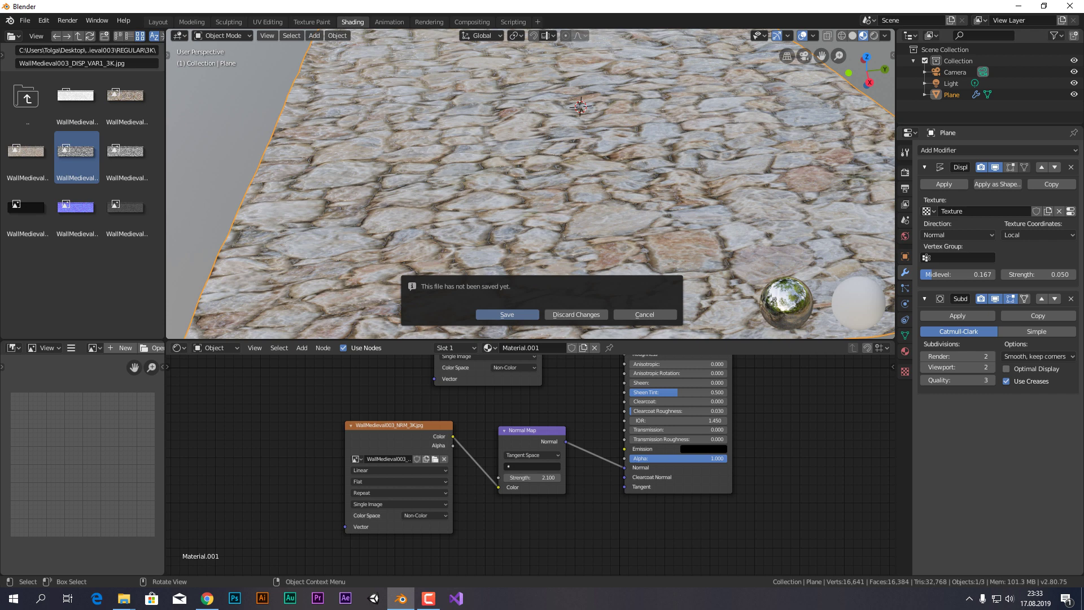
{"action": "left_click", "coordinate": [576, 314]}
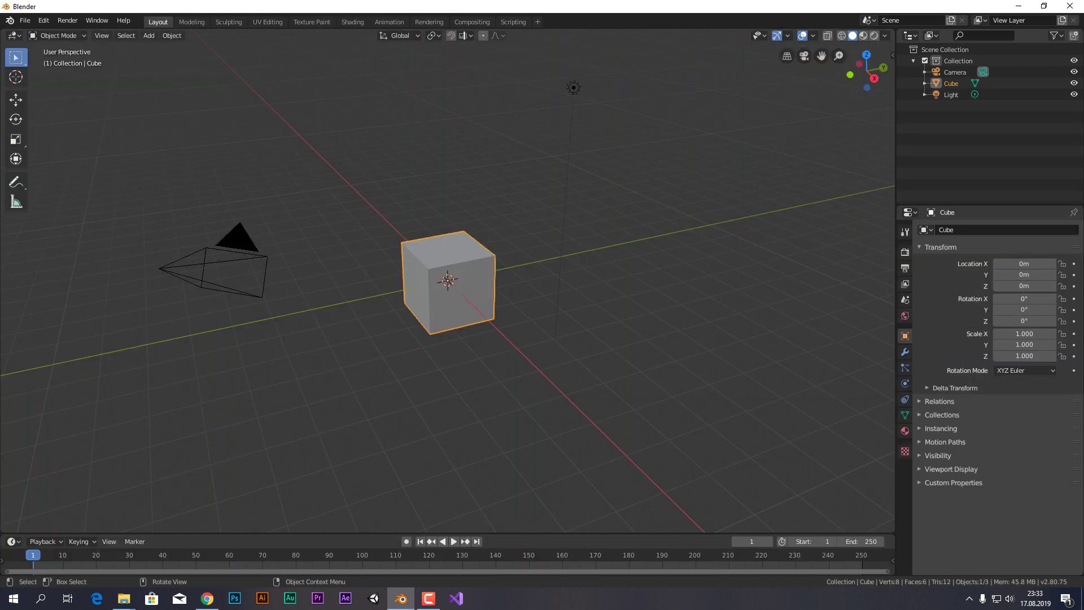
{"action": "key", "text": "x"}
{"action": "left_click", "coordinate": [449, 285]}
{"action": "key", "text": "shift+a"}
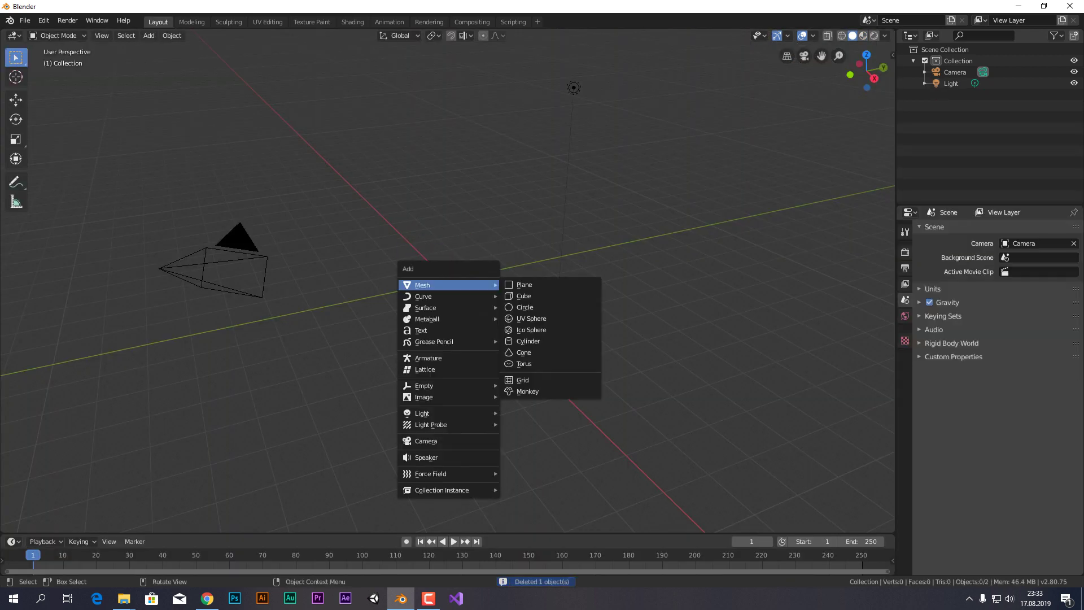
{"action": "left_click", "coordinate": [528, 340]}
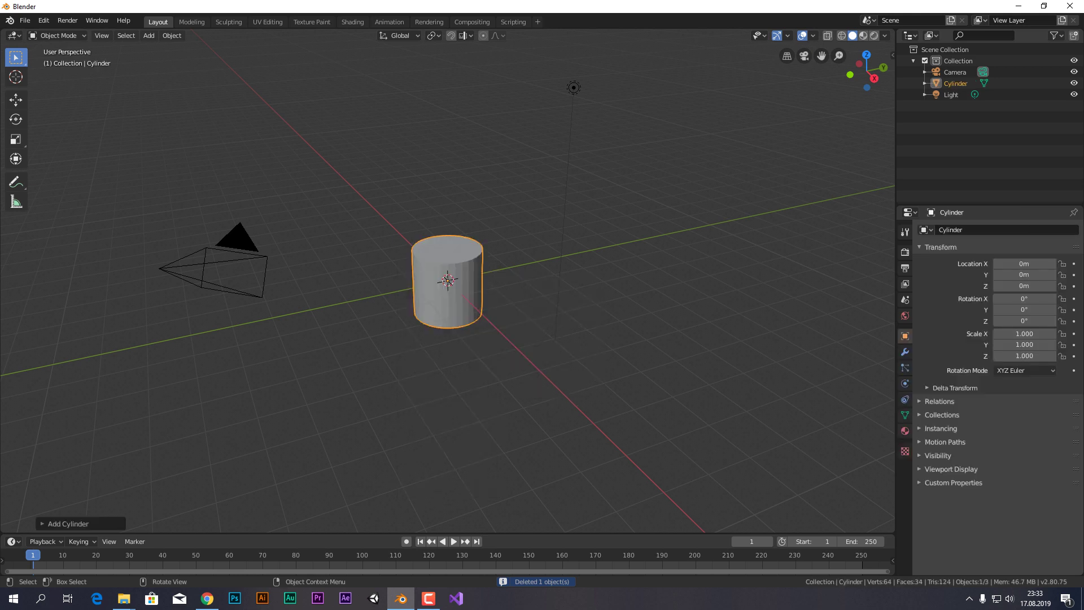
- Scale the cylinder along Z to 2.762 and move it up 2.8811 m
{"action": "key", "text": "g"}
{"action": "key", "text": "z"}
{"action": "key", "text": "Return"}
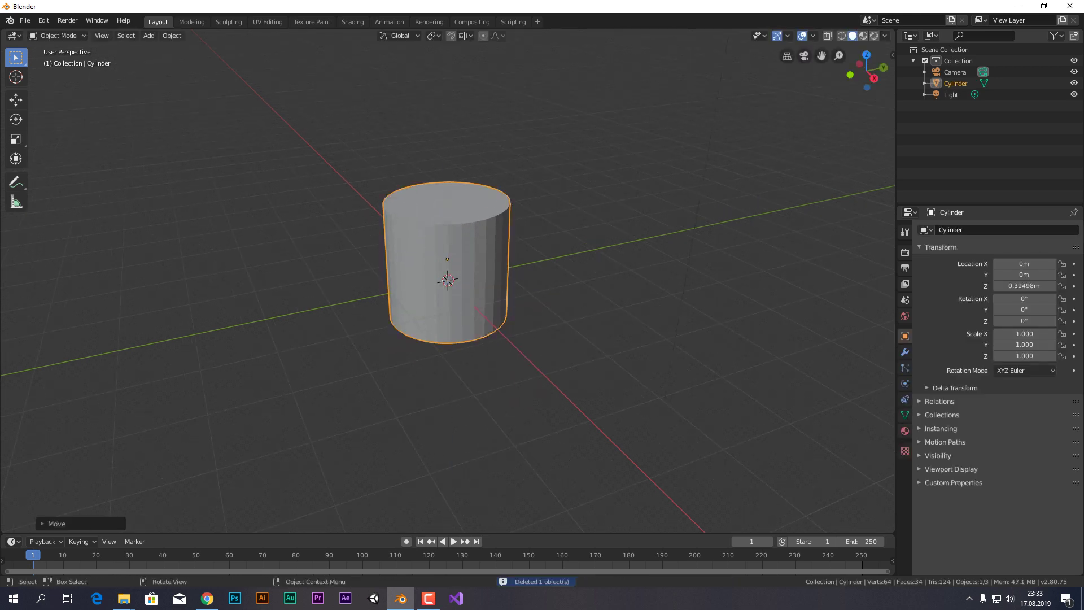
{"action": "key", "text": "s"}
{"action": "key", "text": "z"}
{"action": "key", "text": "Return"}
{"action": "key", "text": "g"}
{"action": "key", "text": "z"}
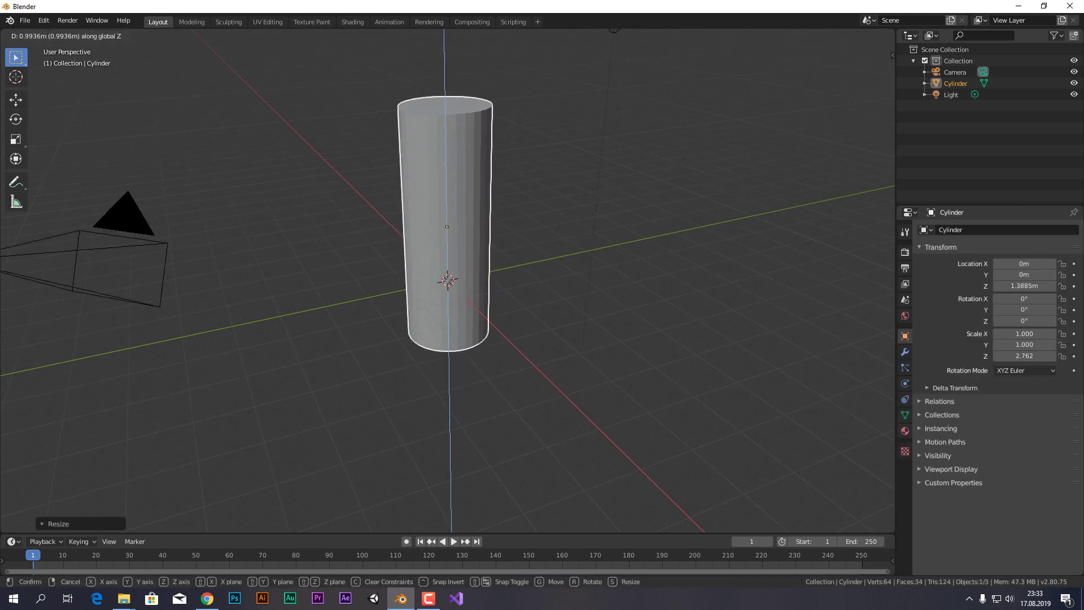
{"action": "key", "text": "Return"}
{"action": "middle_click_drag", "start_coordinate": [656, 221], "coordinate": [621, 170]}
{"action": "scroll", "coordinate": [452, 282], "scroll_direction": "up", "scroll_amount": 2}
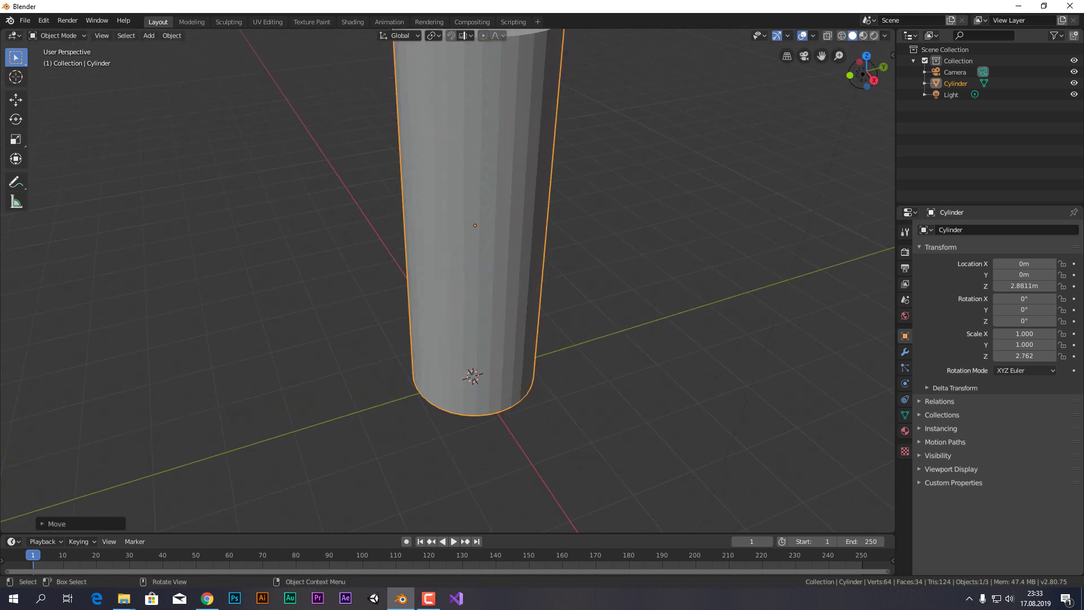
{"action": "scroll", "coordinate": [863, 193], "scroll_direction": "down", "scroll_amount": 3}
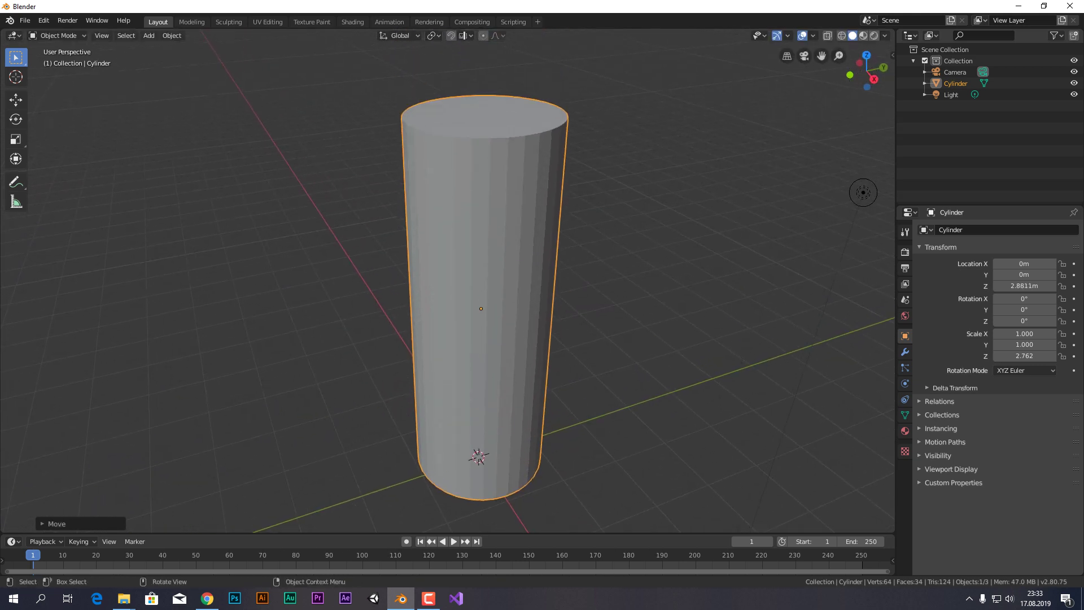
- Switch to the Shading workspace and zoom in on the cylinder
{"action": "left_click", "coordinate": [353, 21]}
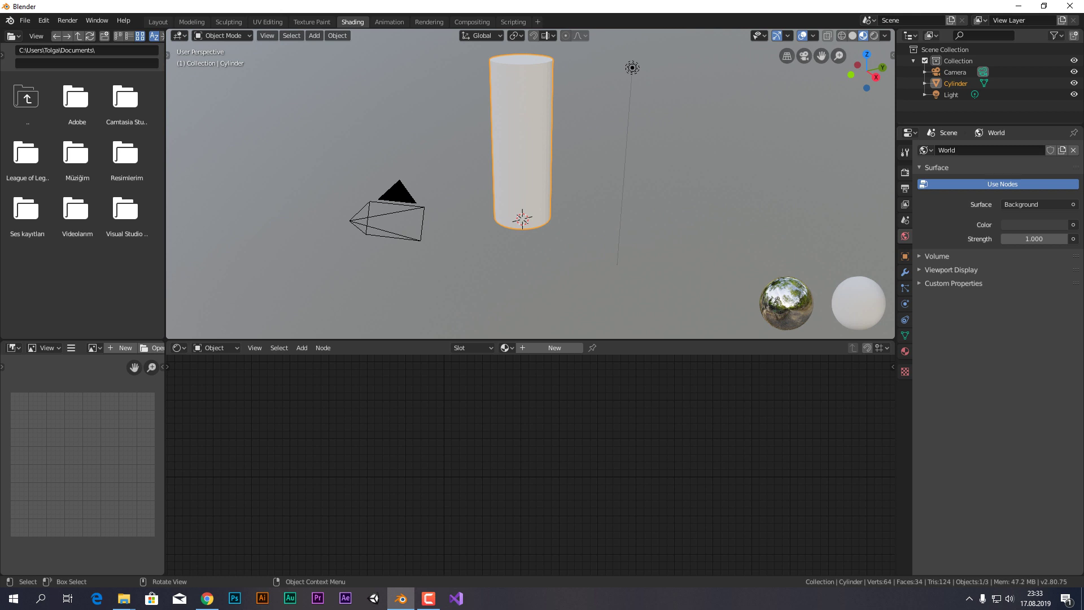
{"action": "scroll", "coordinate": [530, 186], "scroll_direction": "up", "scroll_amount": 1}
{"action": "scroll", "coordinate": [531, 186], "scroll_direction": "up", "scroll_amount": 2}
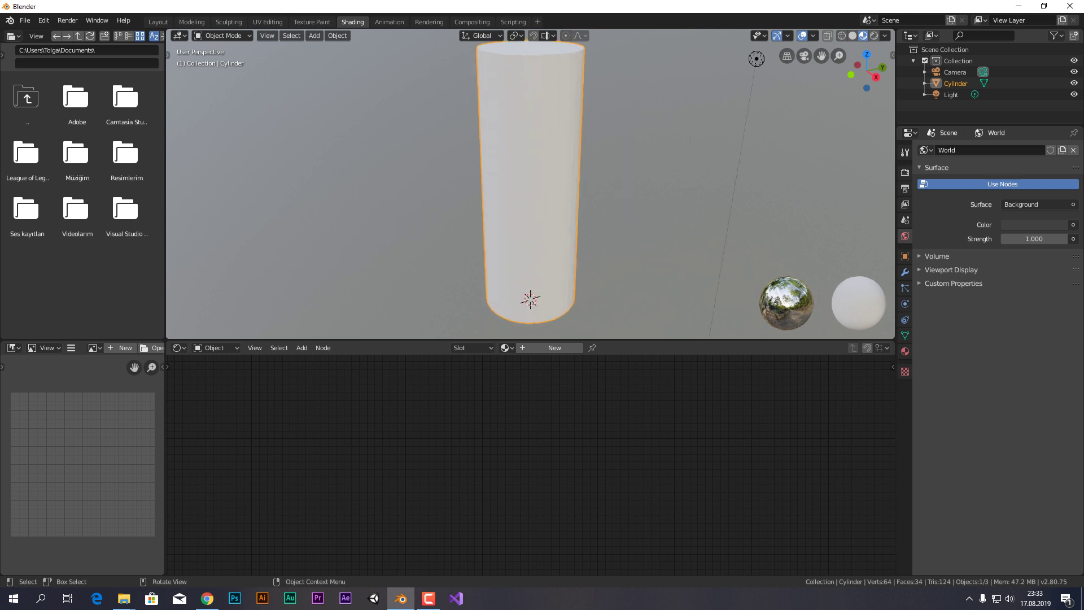
{"action": "scroll", "coordinate": [530, 187], "scroll_direction": "up", "scroll_amount": 2}
{"action": "mouse_move", "coordinate": [530, 186]}
{"action": "middle_mouse_down"}
{"action": "mouse_move", "coordinate": [587, 187]}
{"action": "mouse_move", "coordinate": [587, 169]}
{"action": "middle_mouse_up"}
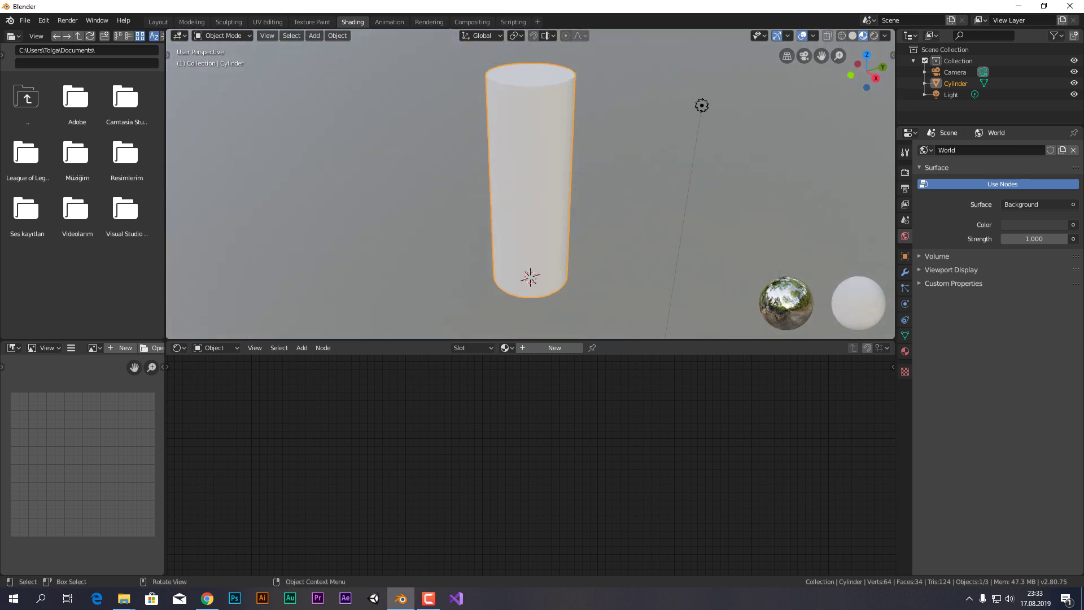
{"action": "scroll", "coordinate": [530, 186], "scroll_direction": "up", "scroll_amount": 1}
- Apply Shade Smooth to the cylinder and orbit to check the result
{"action": "right_click", "coordinate": [485, 167]}
{"action": "left_click", "coordinate": [486, 170]}
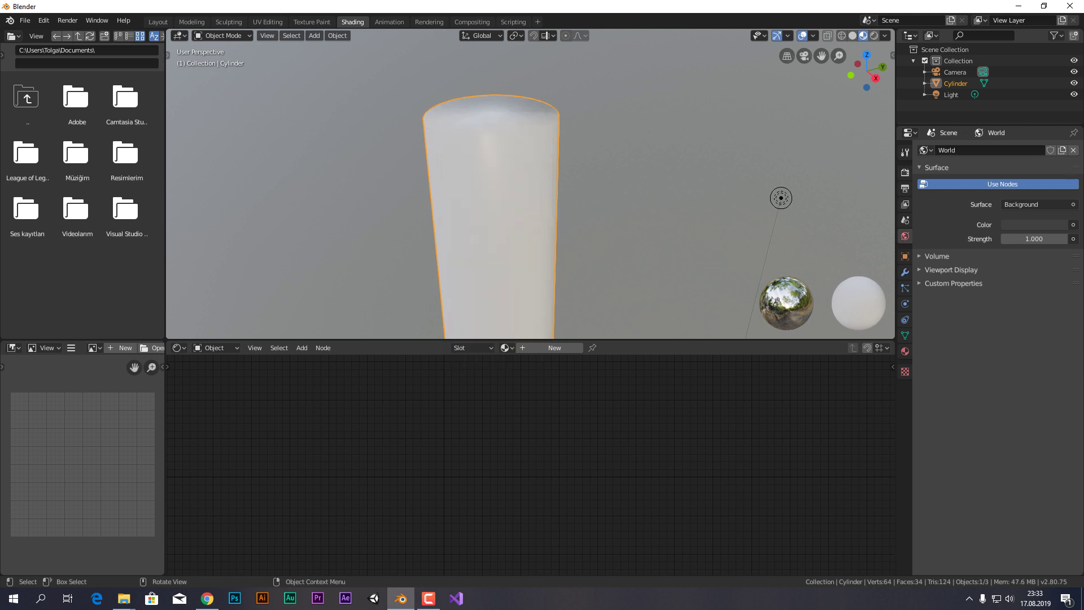
{"action": "middle_click_drag", "start_coordinate": [485, 169], "coordinate": [553, 175]}
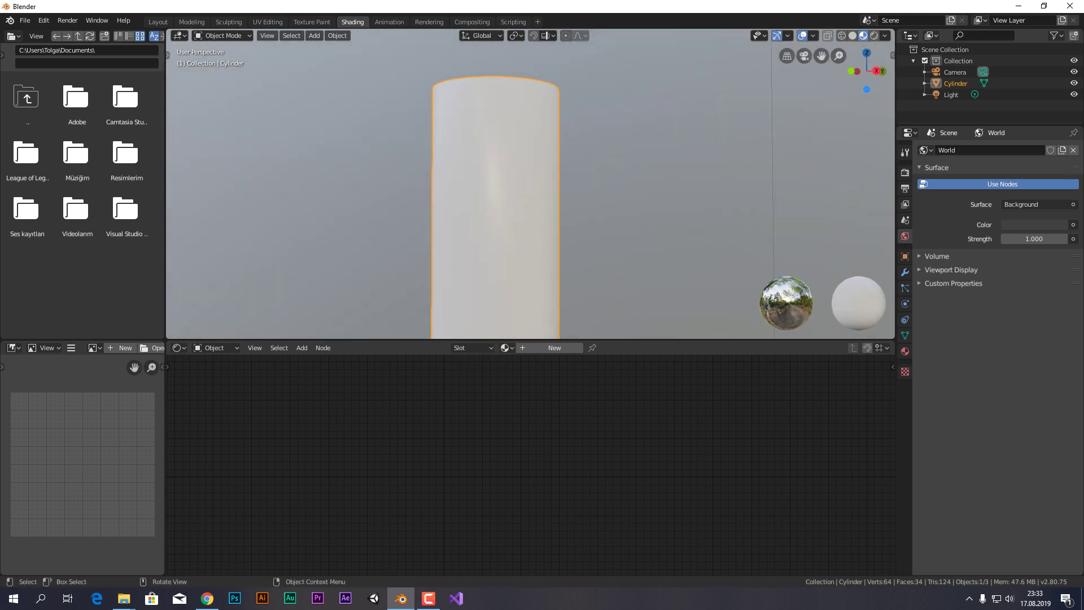
{"action": "scroll", "coordinate": [486, 186], "scroll_direction": "up", "scroll_amount": 1}
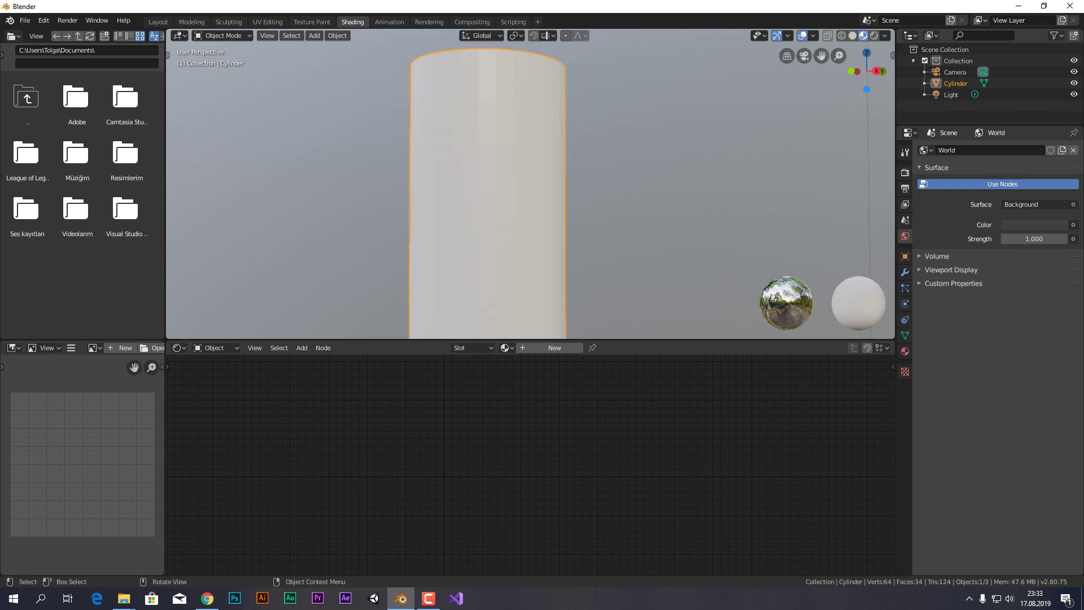
{"action": "right_click", "coordinate": [474, 63]}
{"action": "left_click", "coordinate": [474, 63]}
{"action": "middle_click_drag", "start_coordinate": [508, 186], "coordinate": [531, 161]}
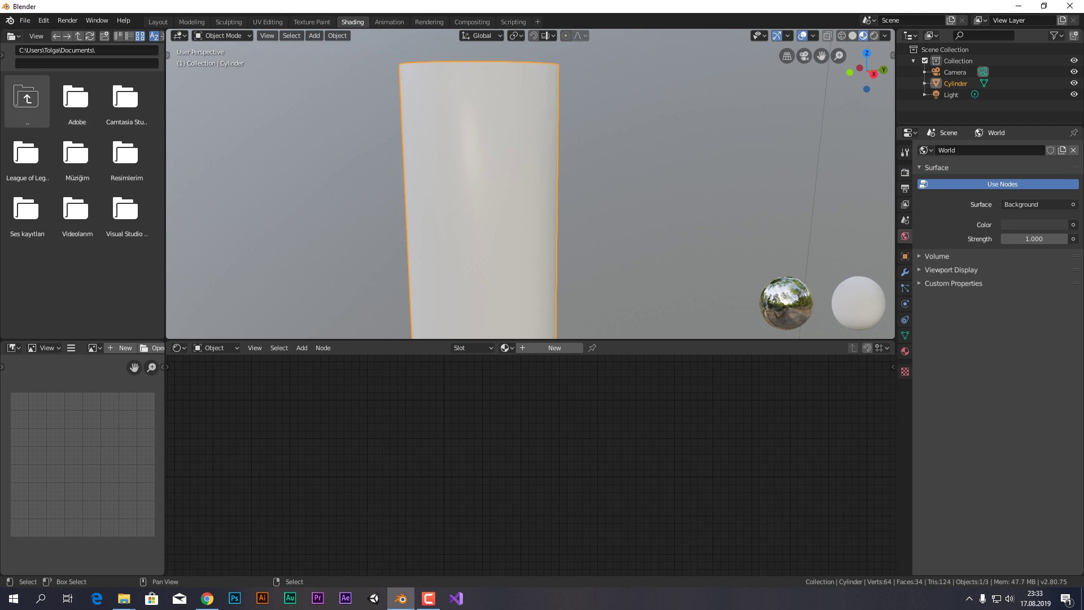
- Browse the file panel to the Desktop's bark_brown_02_1k_jpg texture folder
{"action": "double_click", "coordinate": [27, 100]}
{"action": "double_click", "coordinate": [127, 214]}
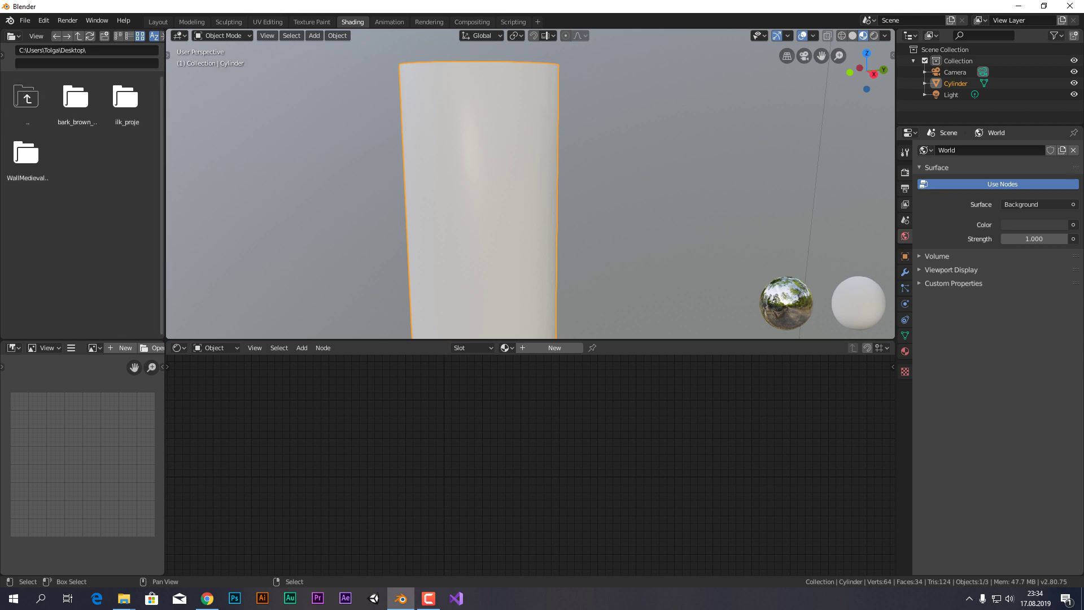
{"action": "double_click", "coordinate": [76, 99]}
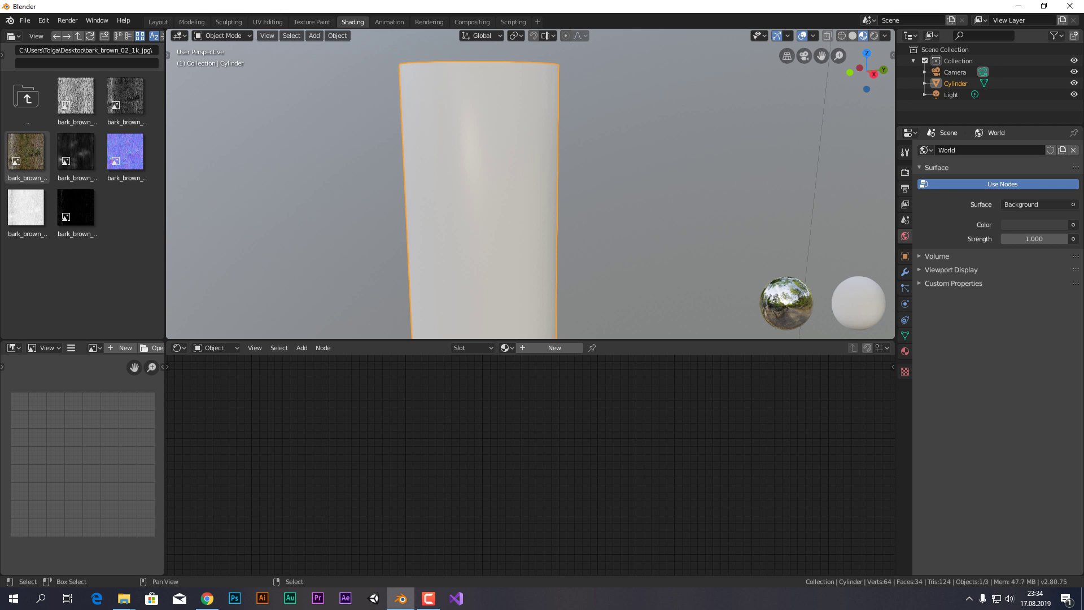
- Create a new material for the cylinder in the Shader Editor
{"action": "left_click_drag", "start_coordinate": [126, 152], "coordinate": [395, 424]}
{"action": "left_click", "coordinate": [554, 347]}
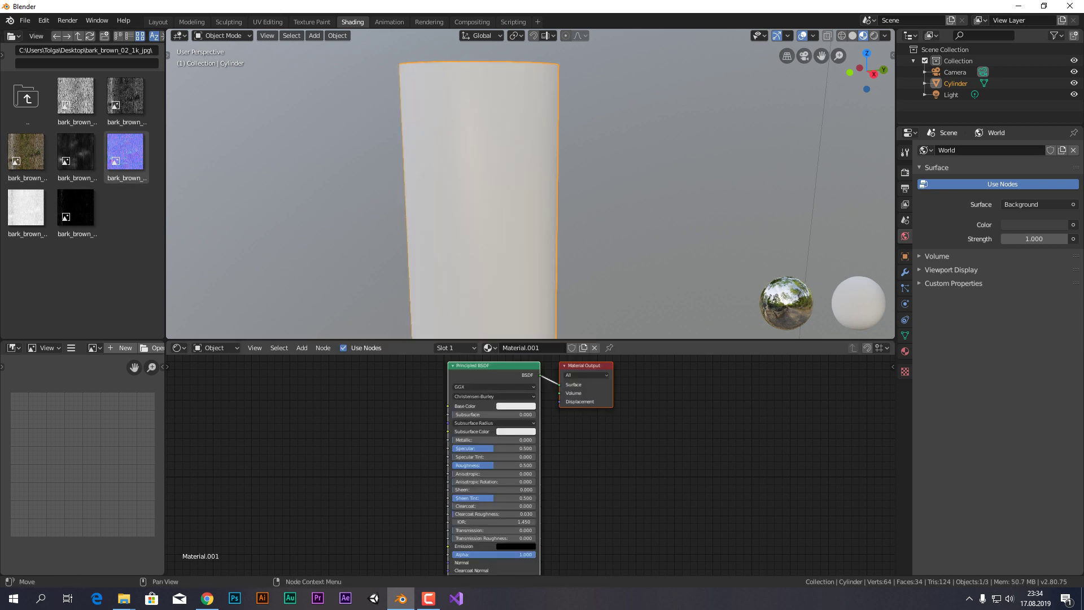
{"action": "scroll", "coordinate": [530, 463], "scroll_direction": "up", "scroll_amount": 1}
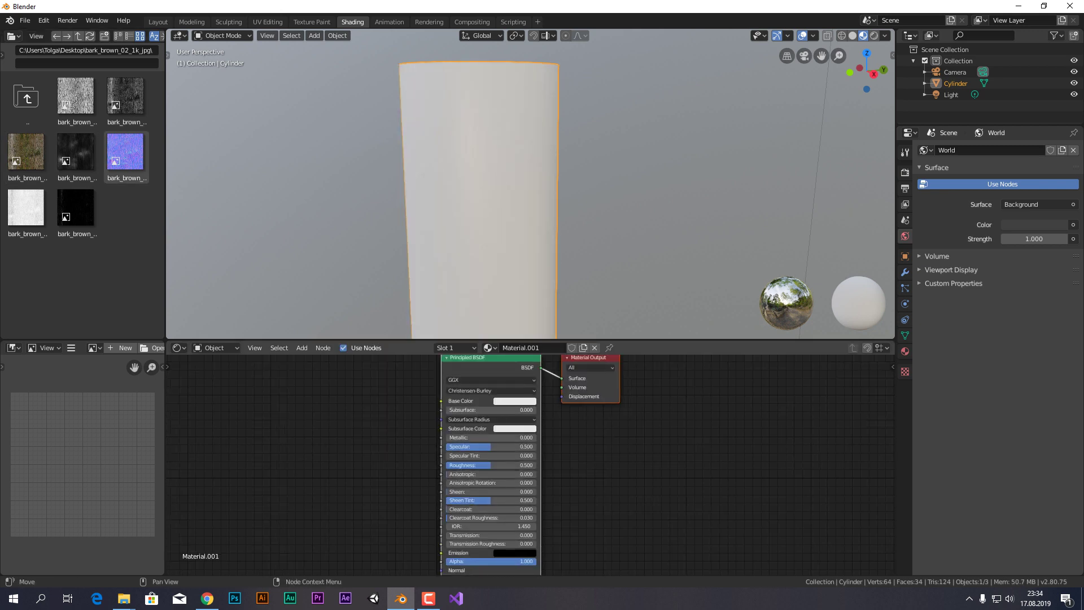
{"action": "middle_click_drag", "start_coordinate": [529, 463], "coordinate": [543, 490]}
- Add bark_brown_02_diff_1k.jpg as an image node feeding Base Color, then inspect the bark
{"action": "left_click", "coordinate": [26, 151]}
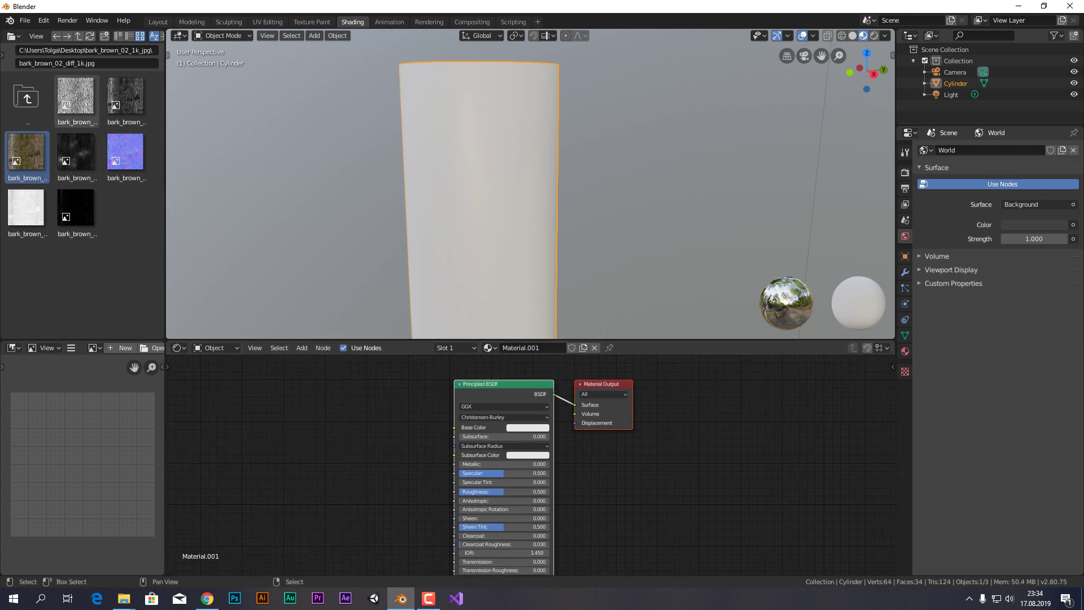
{"action": "mouse_move", "coordinate": [26, 151]}
{"action": "left_mouse_down"}
{"action": "mouse_move", "coordinate": [314, 387]}
{"action": "mouse_move", "coordinate": [454, 427]}
{"action": "left_mouse_up"}
{"action": "left_click", "coordinate": [289, 368]}
{"action": "mouse_move", "coordinate": [565, 198]}
{"action": "middle_mouse_down"}
{"action": "mouse_move", "coordinate": [649, 197]}
{"action": "mouse_move", "coordinate": [649, 169]}
{"action": "middle_mouse_up"}
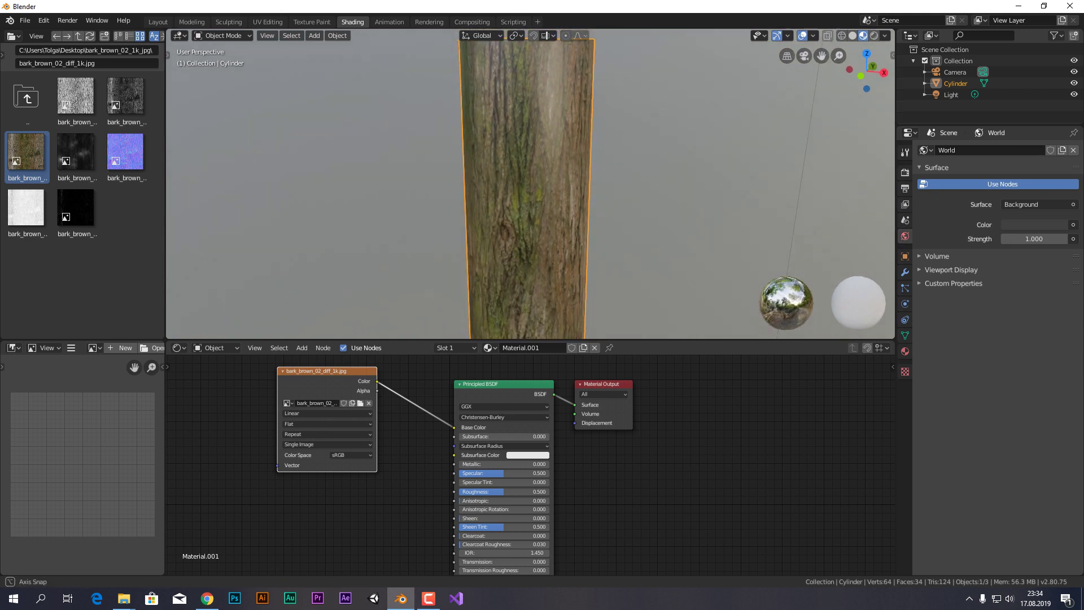
{"action": "middle_click_drag", "start_coordinate": [649, 170], "coordinate": [649, 192]}
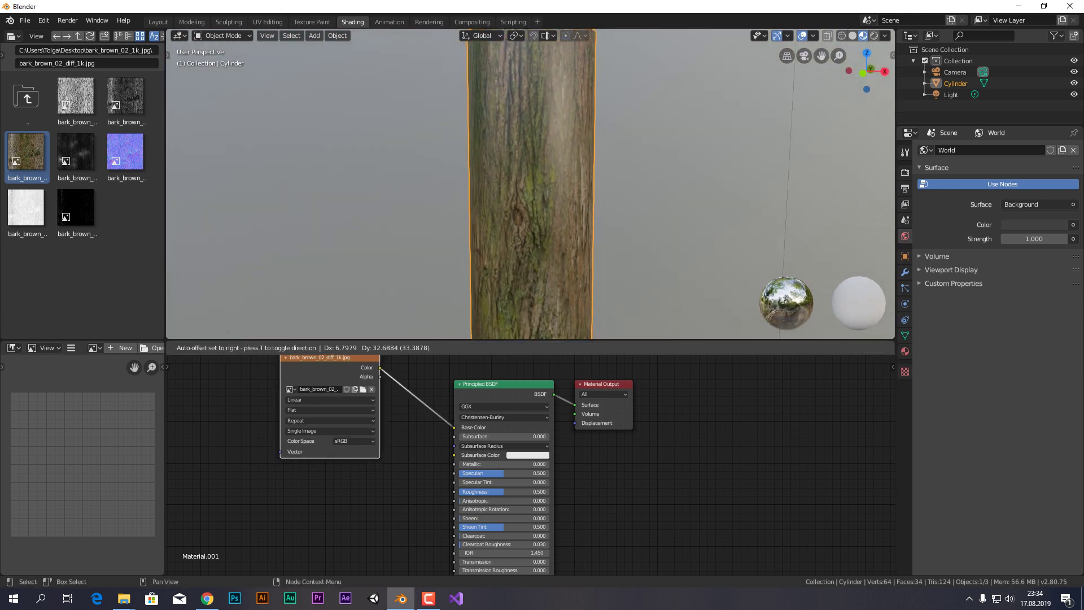
- Pan the node view for room and select bark_brown_02_nor_1k.jpg
{"action": "scroll", "coordinate": [530, 508], "scroll_direction": "down", "scroll_amount": 2}
{"action": "mouse_move", "coordinate": [530, 480]}
{"action": "middle_mouse_down"}
{"action": "mouse_move", "coordinate": [542, 508]}
{"action": "mouse_move", "coordinate": [567, 362]}
{"action": "mouse_move", "coordinate": [585, 369]}
{"action": "middle_mouse_up"}
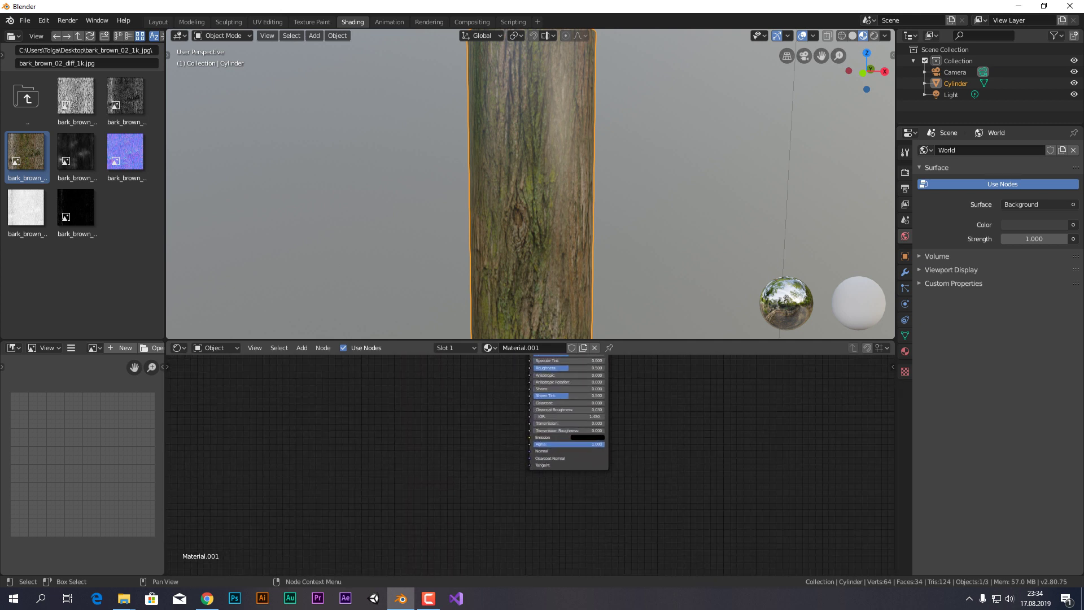
{"action": "left_click", "coordinate": [124, 151]}
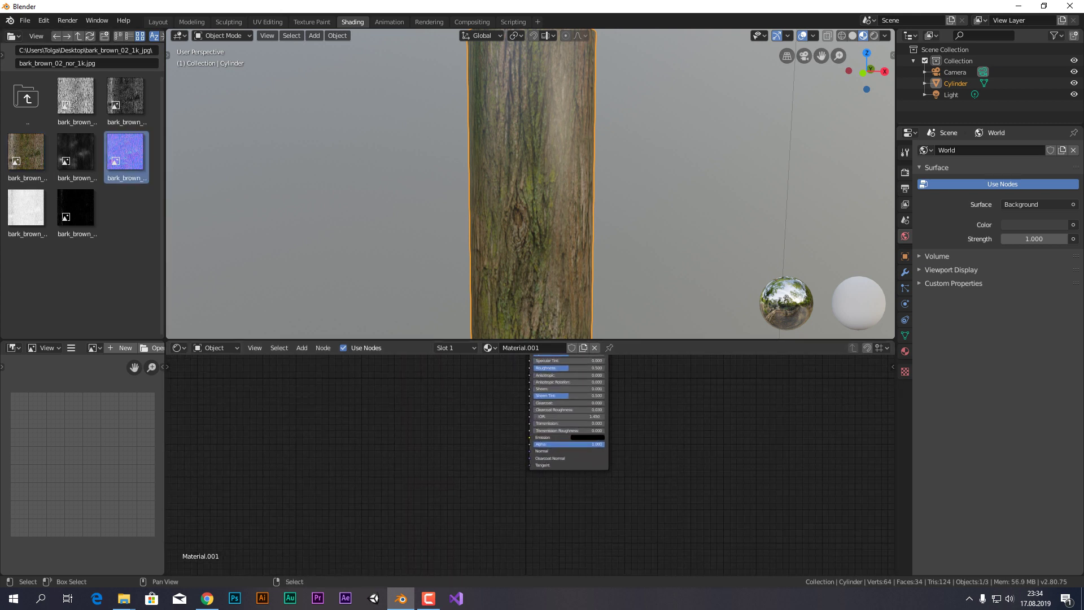
- Route bark_brown_02_nor_1k.jpg through a new Normal Map node into the shader's Normal
{"action": "mouse_move", "coordinate": [125, 152]}
{"action": "left_mouse_down"}
{"action": "mouse_move", "coordinate": [379, 459]}
{"action": "mouse_move", "coordinate": [320, 441]}
{"action": "left_mouse_up"}
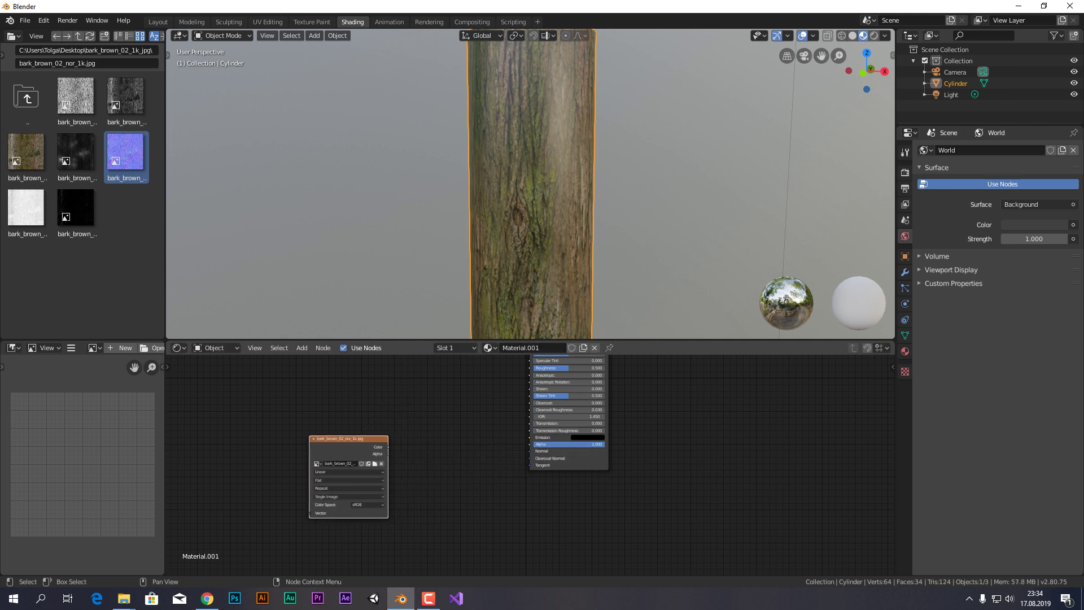
{"action": "key", "text": "shift+a"}
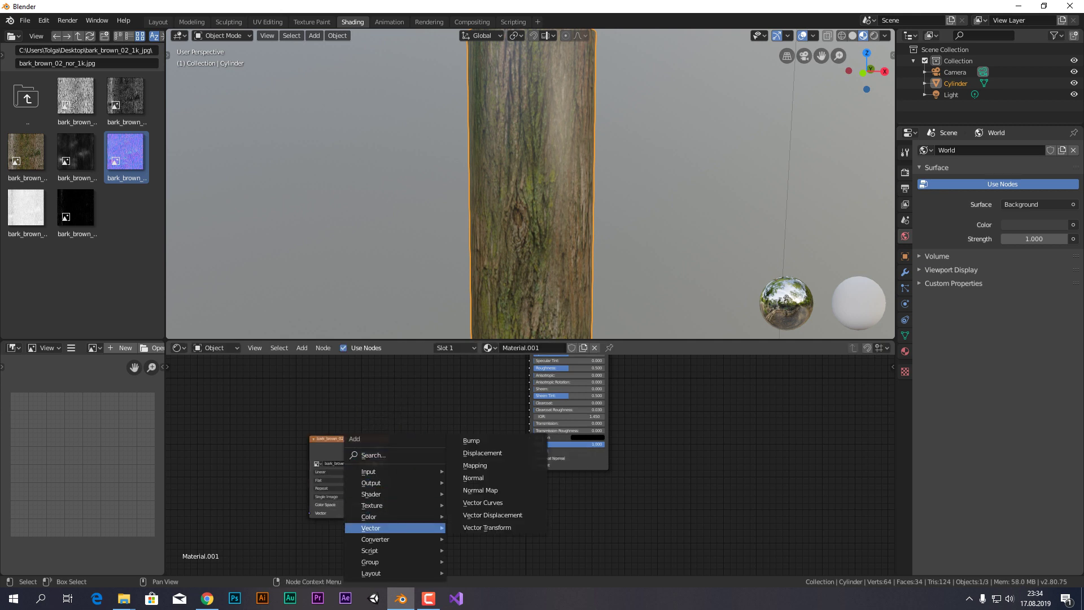
{"action": "left_click", "coordinate": [480, 489]}
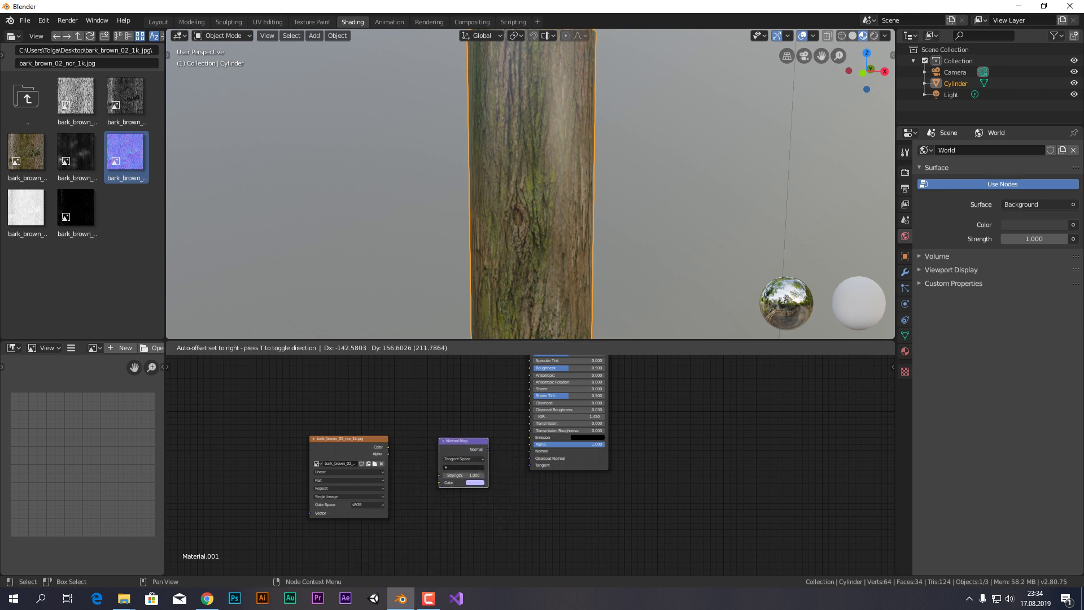
{"action": "scroll", "coordinate": [364, 444], "scroll_direction": "up", "scroll_amount": 1}
{"action": "left_click_drag", "start_coordinate": [364, 443], "coordinate": [423, 476]}
{"action": "mouse_move", "coordinate": [479, 438]}
{"action": "left_mouse_down"}
{"action": "mouse_move", "coordinate": [529, 472]}
{"action": "mouse_move", "coordinate": [529, 448]}
{"action": "left_mouse_up"}
{"action": "scroll", "coordinate": [532, 466], "scroll_direction": "down", "scroll_amount": 1}
- Orbit to compare the normal detail, then select bark_brown_02_bump_1k.jpg
{"action": "middle_click_drag", "start_coordinate": [666, 169], "coordinate": [682, 96]}
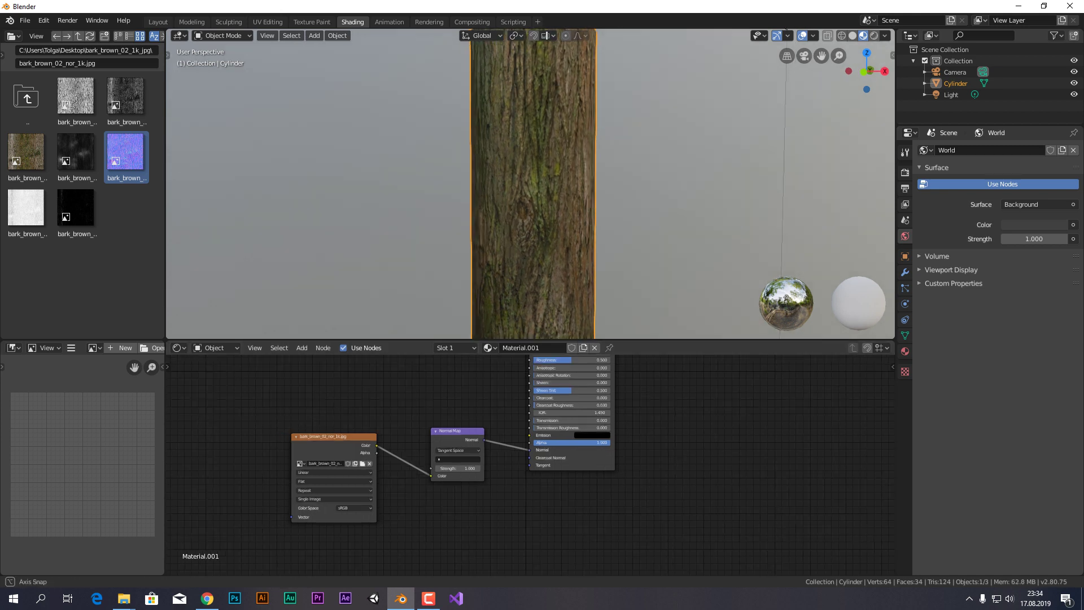
{"action": "middle_click_drag", "start_coordinate": [530, 183], "coordinate": [508, 186]}
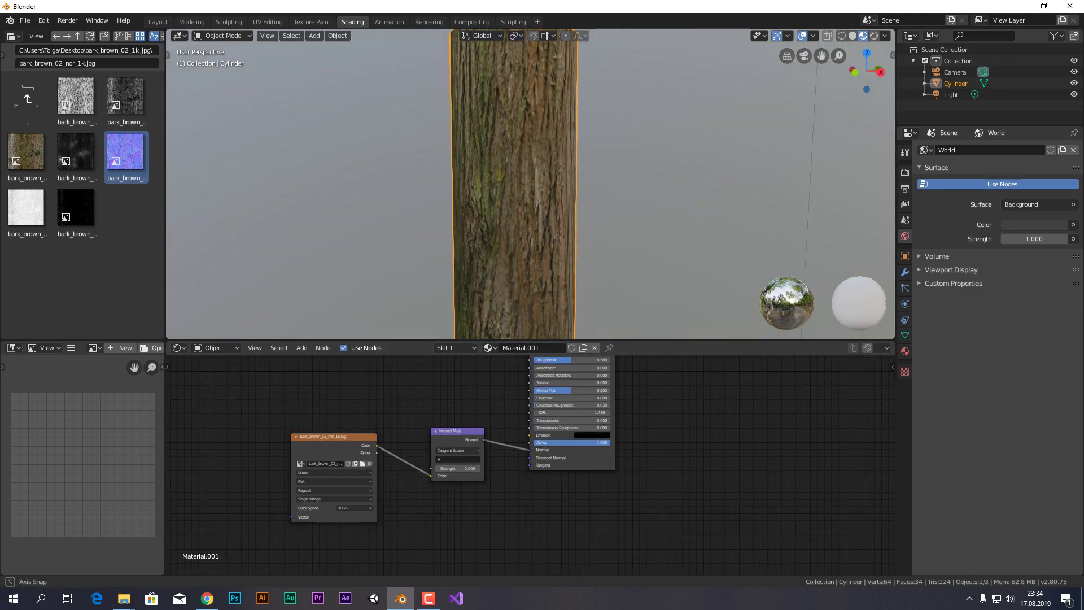
{"action": "middle_click_drag", "start_coordinate": [508, 186], "coordinate": [525, 186]}
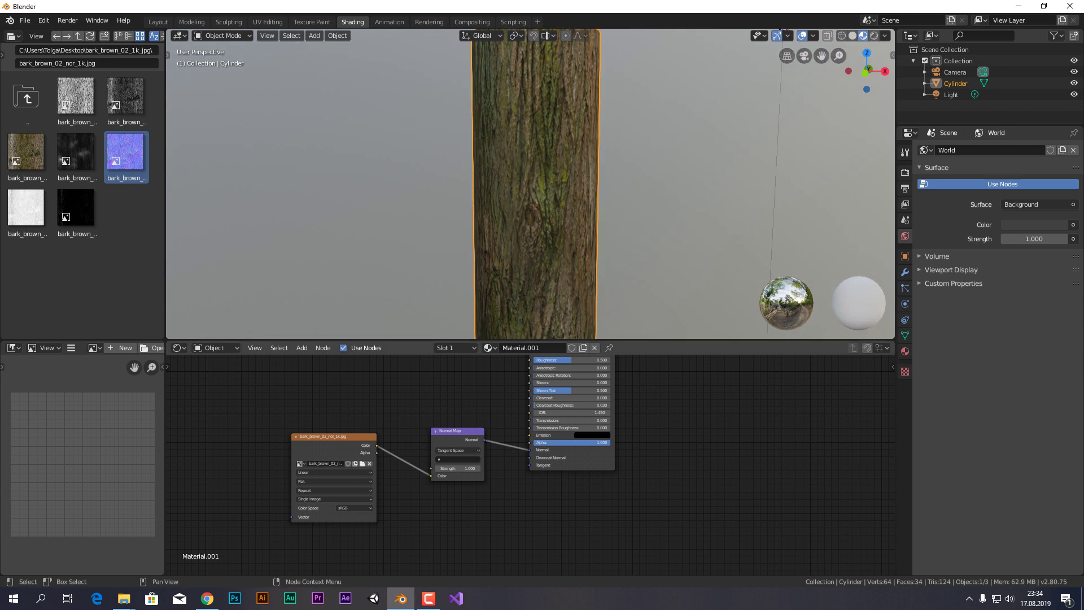
{"action": "middle_click_drag", "start_coordinate": [564, 407], "coordinate": [564, 440]}
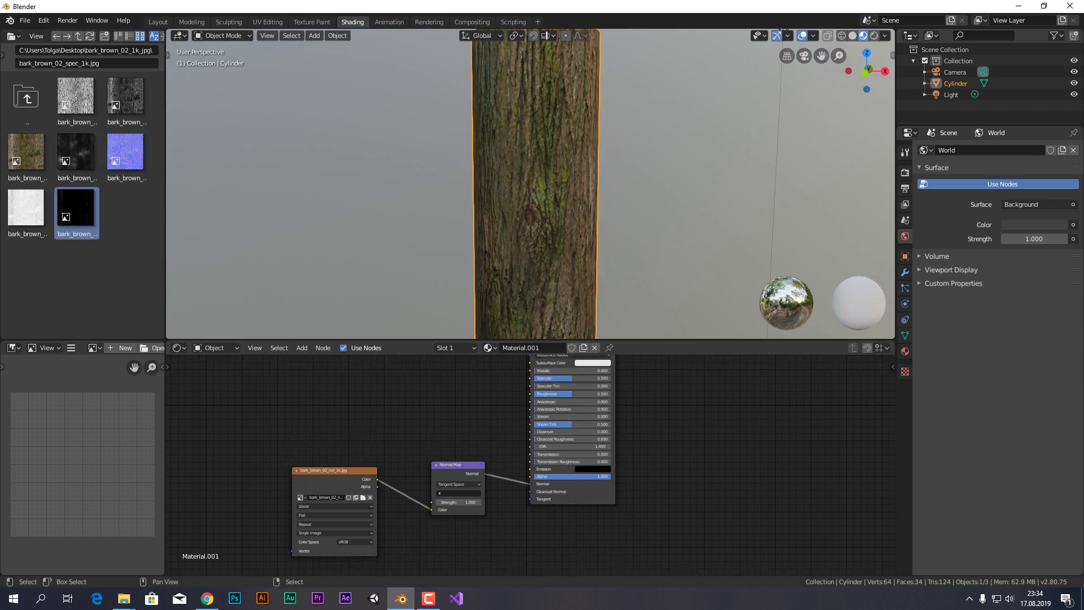
{"action": "left_click", "coordinate": [76, 151]}
{"action": "left_click", "coordinate": [125, 96]}
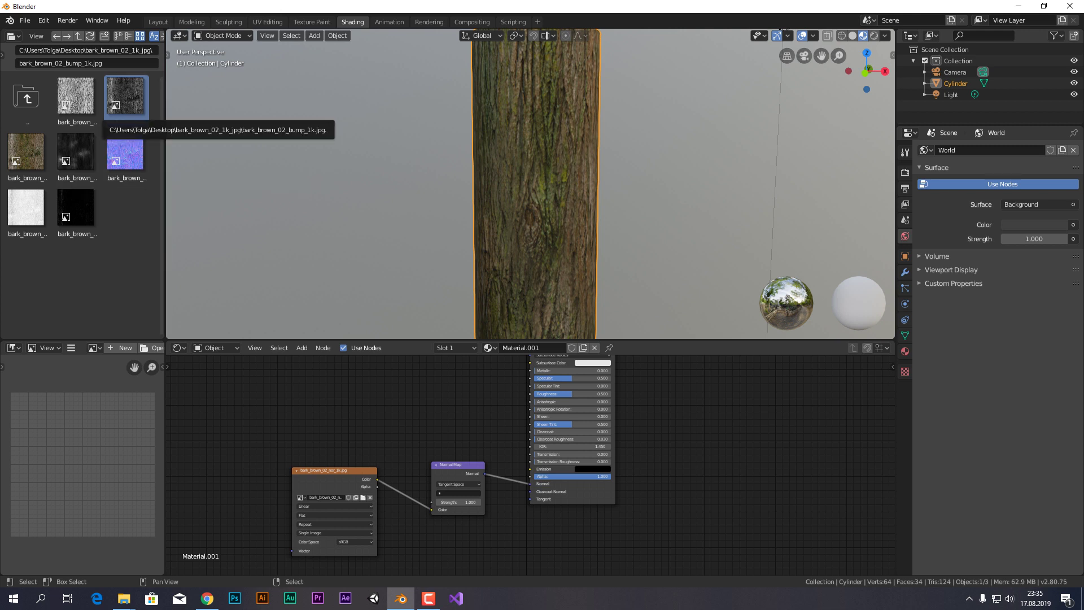
- Add the bump image and a Bump node, arranging them beside the Normal Map
{"action": "mouse_move", "coordinate": [125, 113]}
{"action": "left_mouse_down"}
{"action": "mouse_move", "coordinate": [333, 404]}
{"action": "mouse_move", "coordinate": [317, 375]}
{"action": "left_mouse_up"}
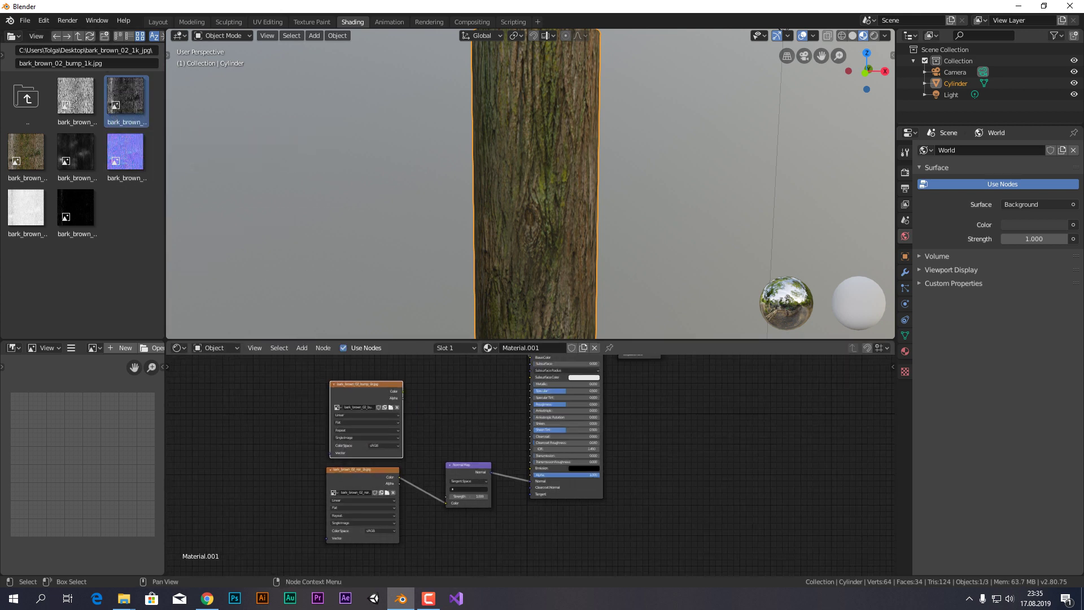
{"action": "middle_click_drag", "start_coordinate": [451, 424], "coordinate": [454, 450]}
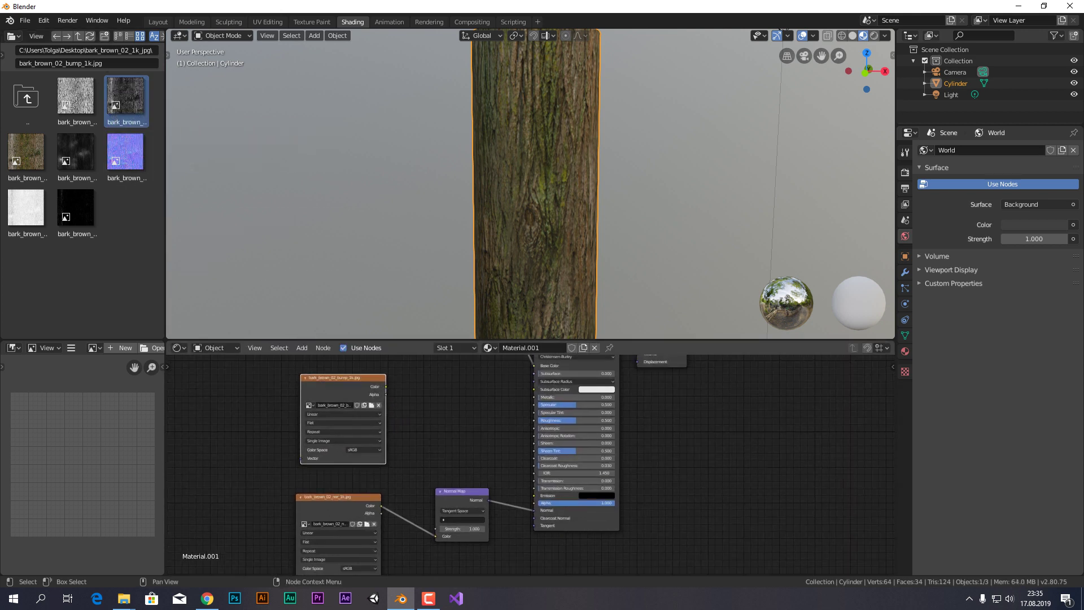
{"action": "key", "text": "shift+a"}
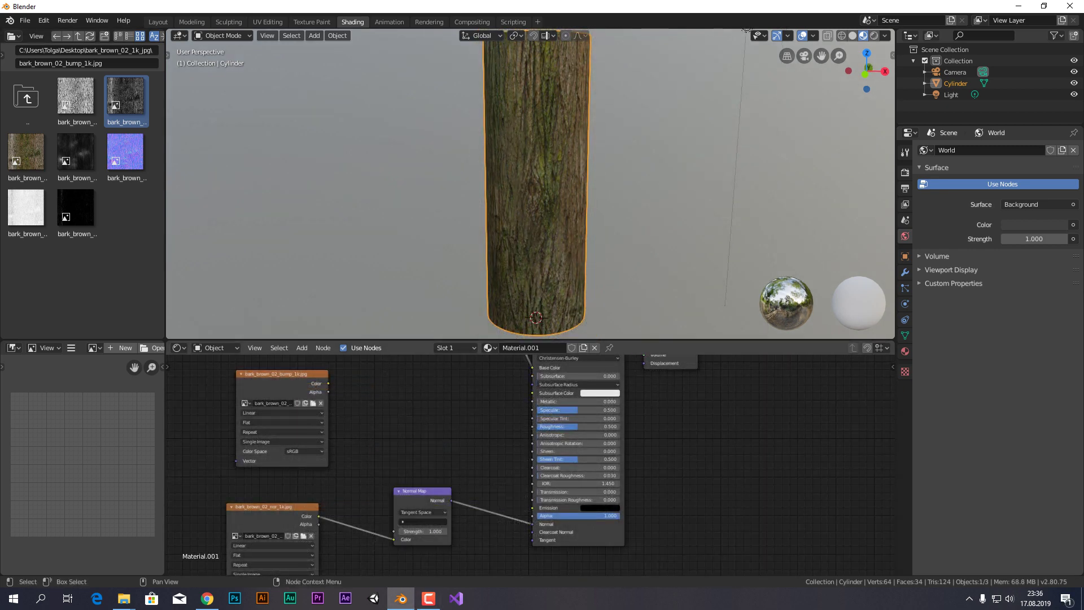
{"action": "key", "text": "shift+a"}
{"action": "left_click", "coordinate": [462, 405]}
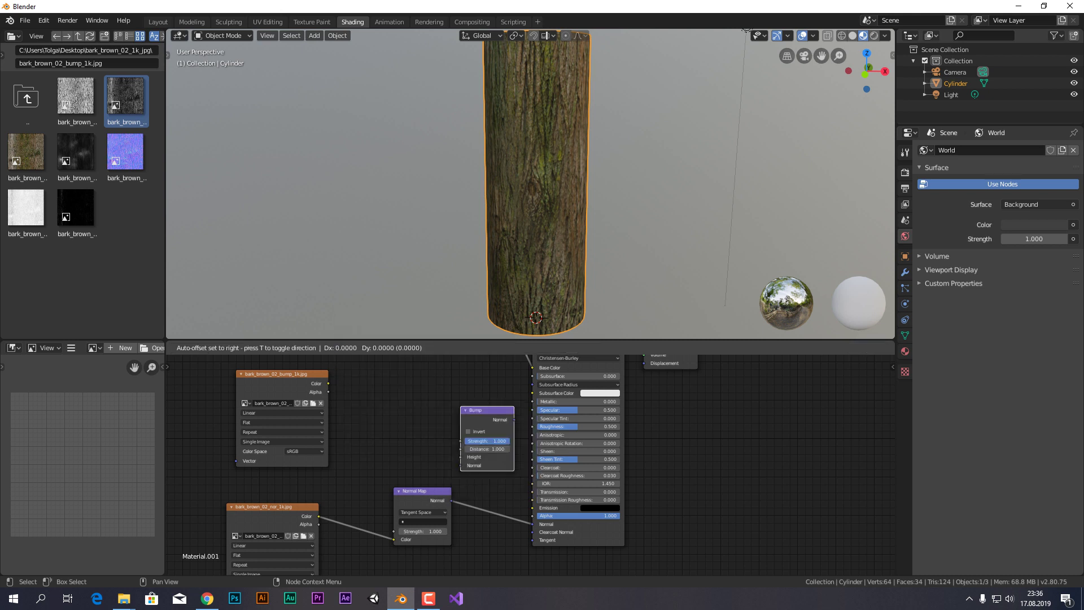
{"action": "left_click", "coordinate": [424, 415]}
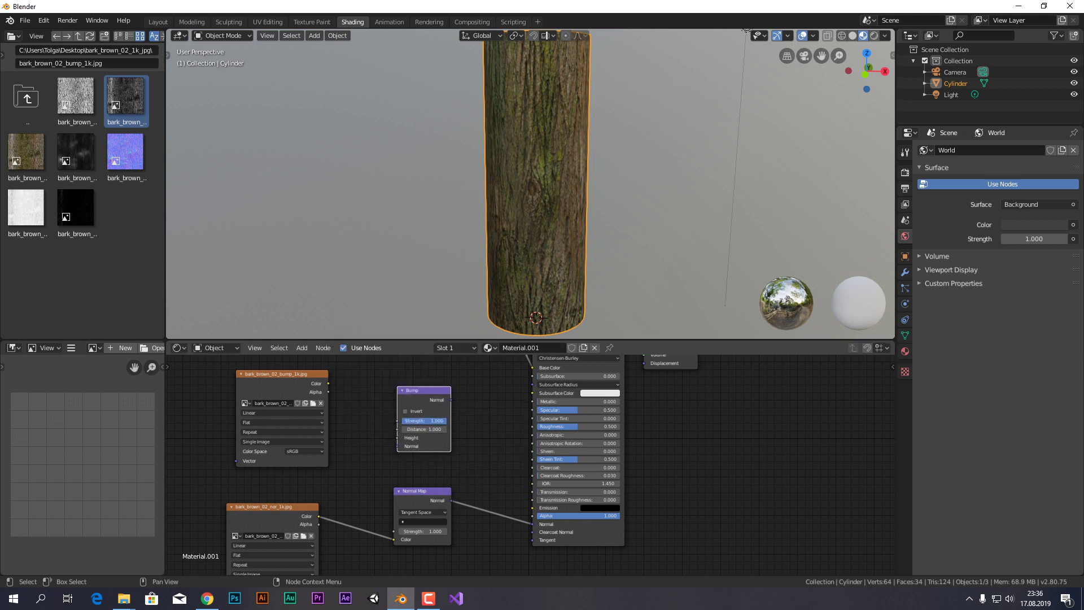
{"action": "left_click_drag", "start_coordinate": [423, 390], "coordinate": [457, 406]}
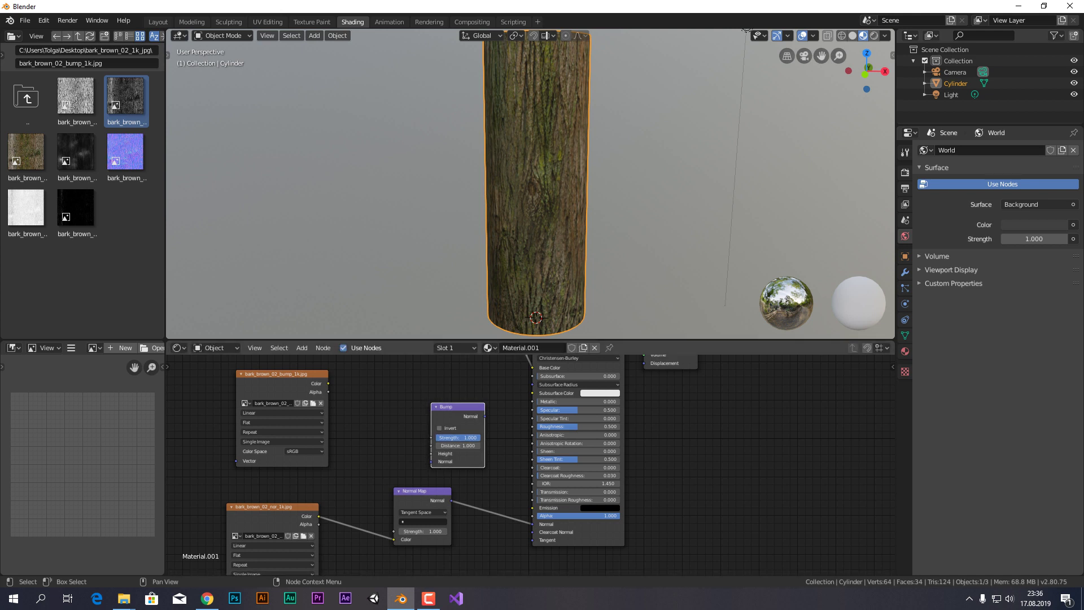
{"action": "left_click_drag", "start_coordinate": [423, 491], "coordinate": [380, 487], "text": "alt"}
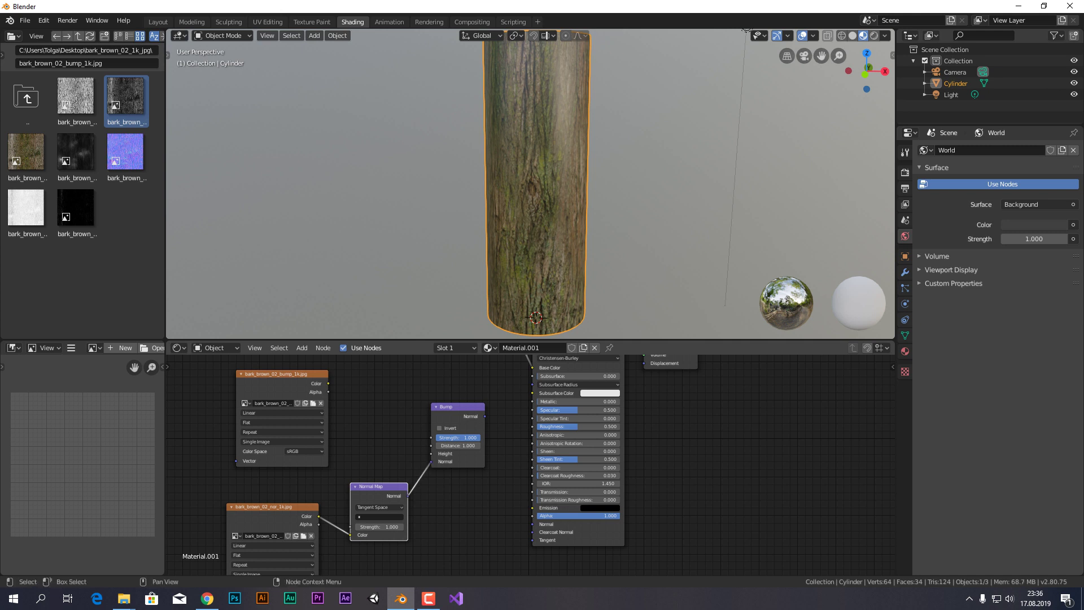
- Wire bump texture into Bump Height and Bump into Normal, with strength 0.517, distance 1.900
{"action": "left_click_drag", "start_coordinate": [485, 416], "coordinate": [532, 523]}
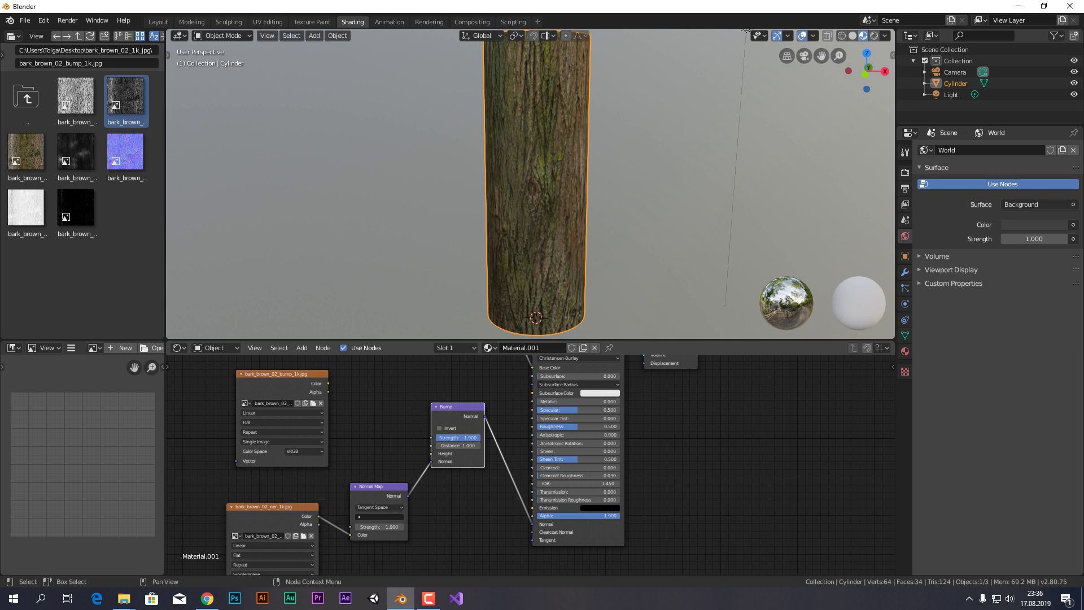
{"action": "left_click_drag", "start_coordinate": [328, 383], "coordinate": [431, 453]}
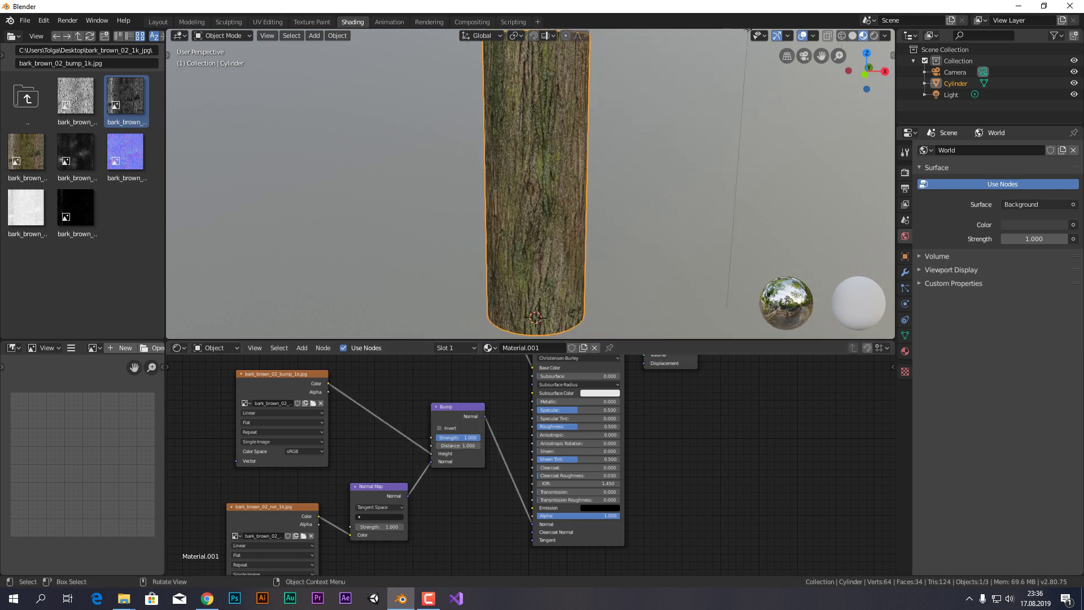
{"action": "mouse_move", "coordinate": [748, 28]}
{"action": "middle_mouse_down"}
{"action": "mouse_move", "coordinate": [803, 63]}
{"action": "mouse_move", "coordinate": [790, 51]}
{"action": "middle_mouse_up"}
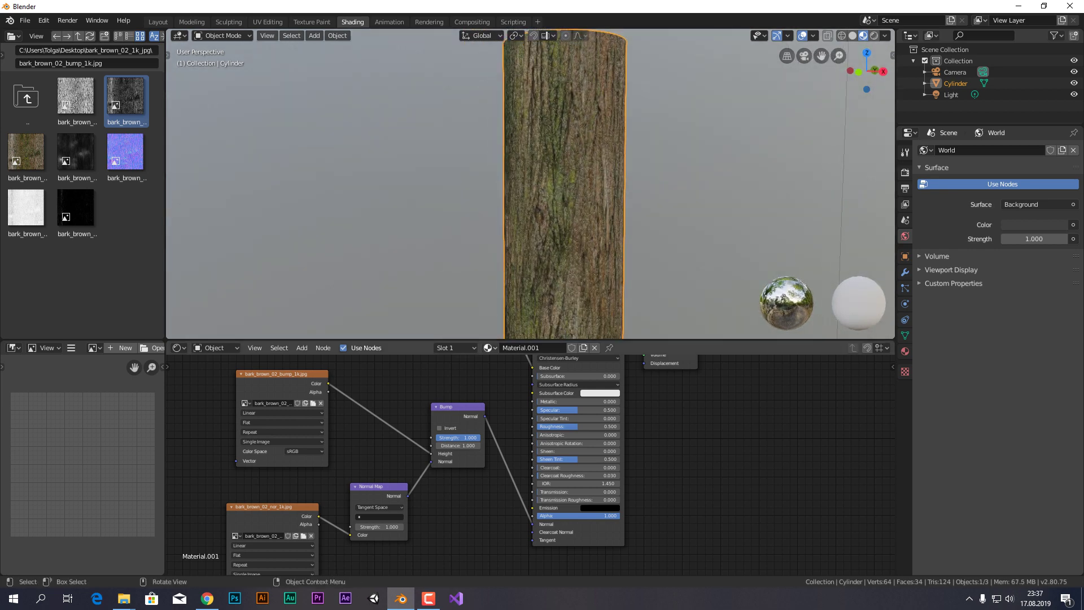
{"action": "left_click_drag", "start_coordinate": [468, 437], "coordinate": [451, 437]}
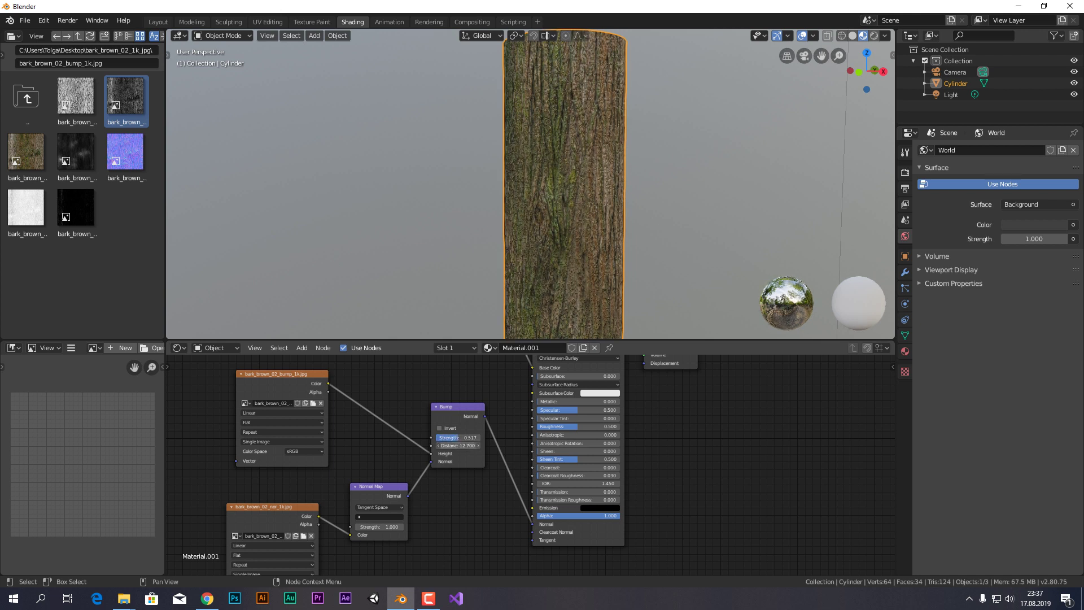
{"action": "key", "text": "BackSpace"}
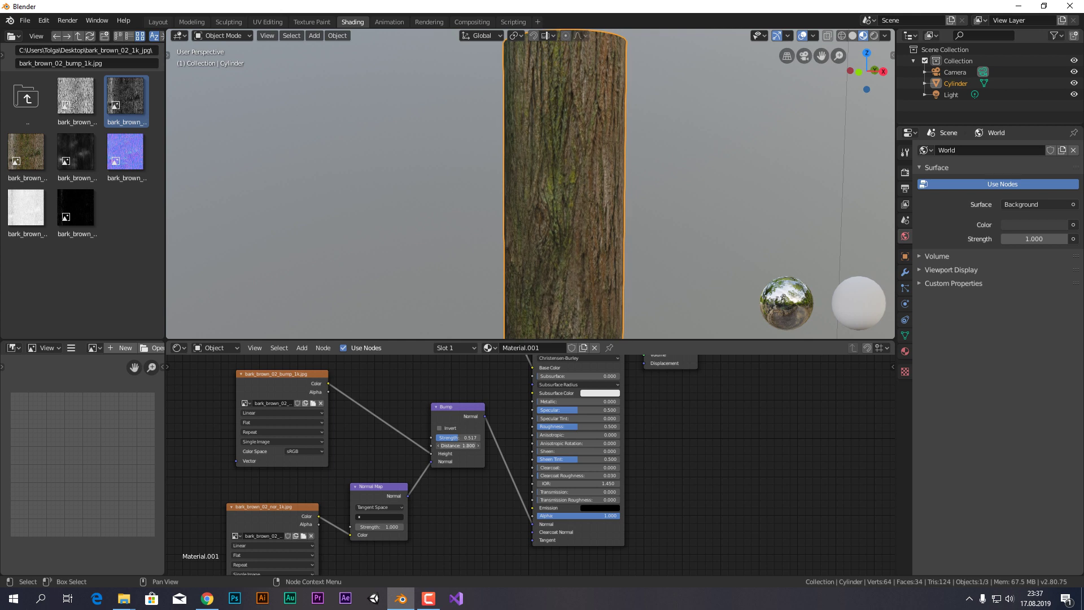
{"action": "key", "text": "BackSpace"}
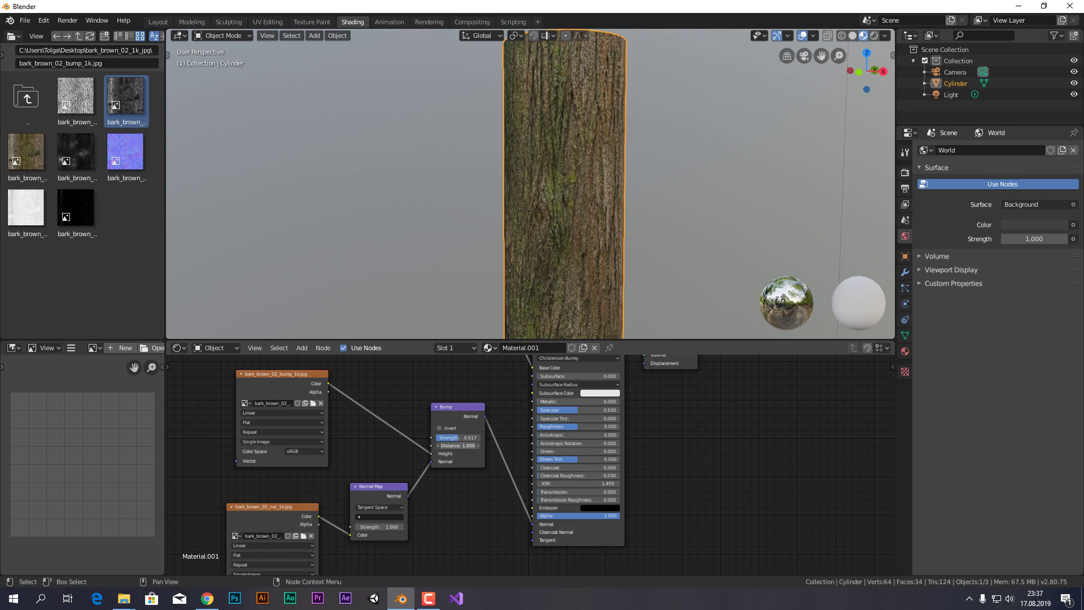
- Set the bump and normal map image nodes' Color Space to Non-Color
{"action": "left_click", "coordinate": [304, 451]}
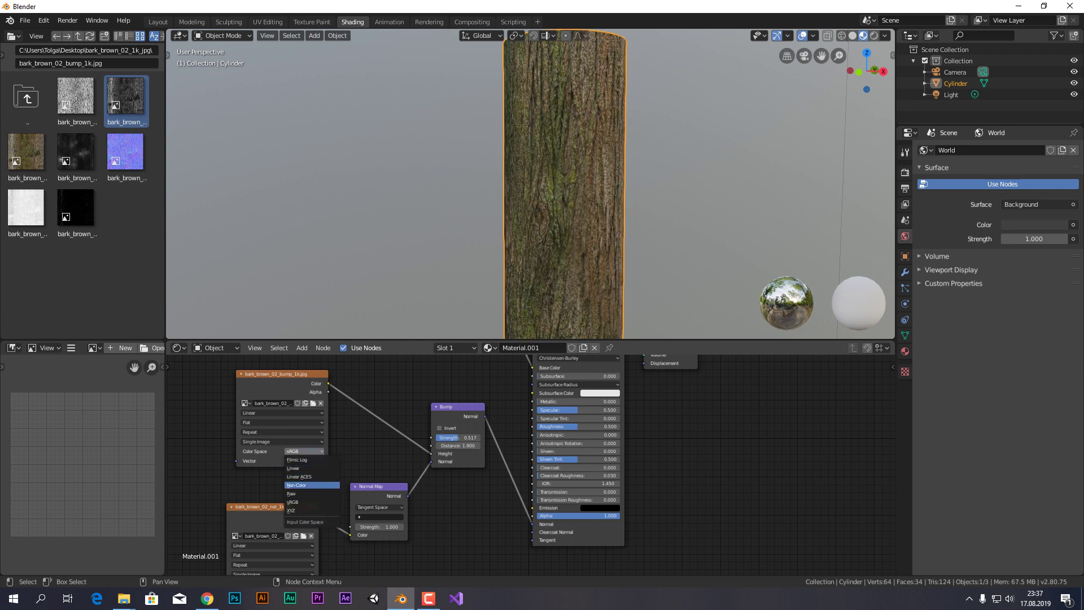
{"action": "left_click", "coordinate": [305, 484]}
{"action": "middle_click_drag", "start_coordinate": [429, 508], "coordinate": [476, 420]}
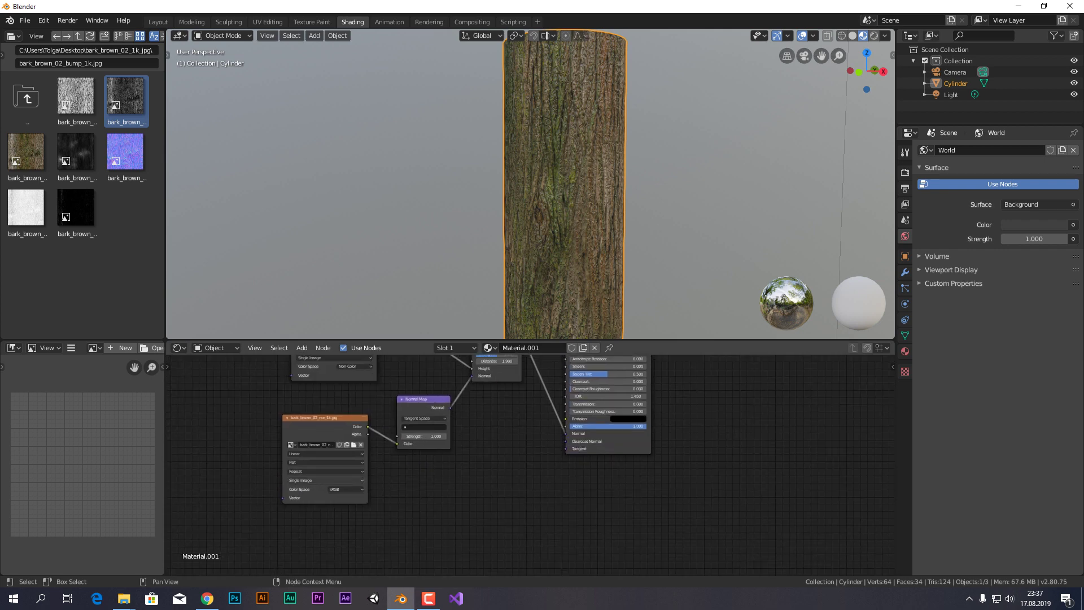
{"action": "left_click", "coordinate": [352, 520]}
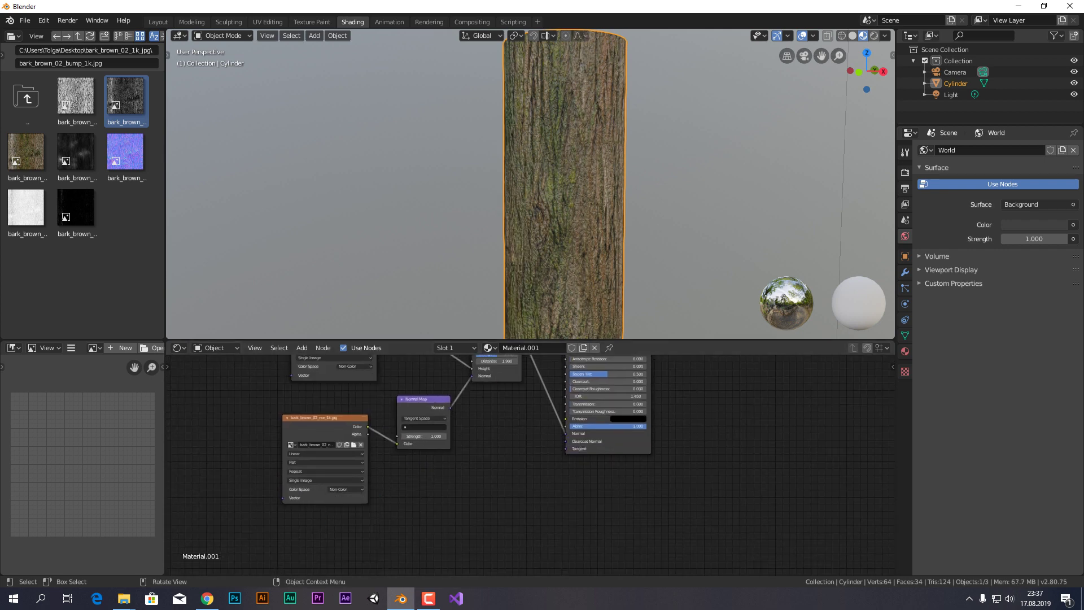
- Orbit and zoom around the cylinder to inspect the bumped bark
{"action": "middle_click_drag", "start_coordinate": [395, 226], "coordinate": [339, 220]}
{"action": "mouse_move", "coordinate": [531, 186]}
{"action": "middle_mouse_down"}
{"action": "mouse_move", "coordinate": [479, 178]}
{"action": "mouse_move", "coordinate": [564, 186]}
{"action": "mouse_move", "coordinate": [530, 186]}
{"action": "mouse_move", "coordinate": [542, 170]}
{"action": "mouse_move", "coordinate": [542, 186]}
{"action": "mouse_move", "coordinate": [564, 187]}
{"action": "middle_mouse_up"}
{"action": "scroll", "coordinate": [530, 186], "scroll_direction": "up", "scroll_amount": 4}
{"action": "scroll", "coordinate": [530, 187], "scroll_direction": "down", "scroll_amount": 3}
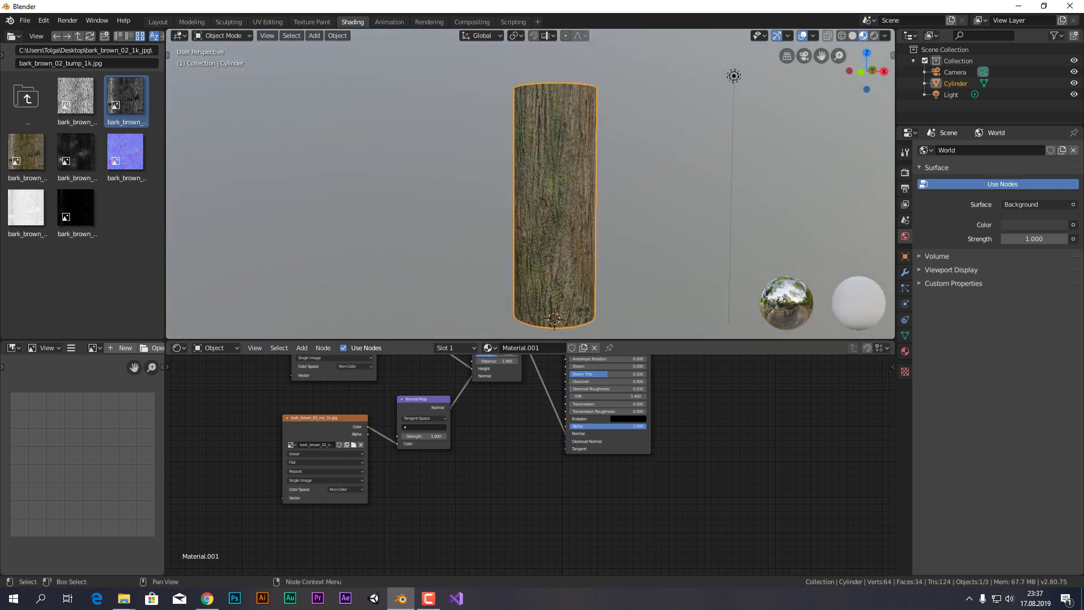
- Box-select the texture, Normal Map and Bump nodes and move them lower
{"action": "mouse_move", "coordinate": [508, 395]}
{"action": "middle_mouse_down"}
{"action": "mouse_move", "coordinate": [504, 540]}
{"action": "mouse_move", "coordinate": [510, 478]}
{"action": "middle_mouse_up"}
{"action": "scroll", "coordinate": [510, 478], "scroll_direction": "down", "scroll_amount": 2}
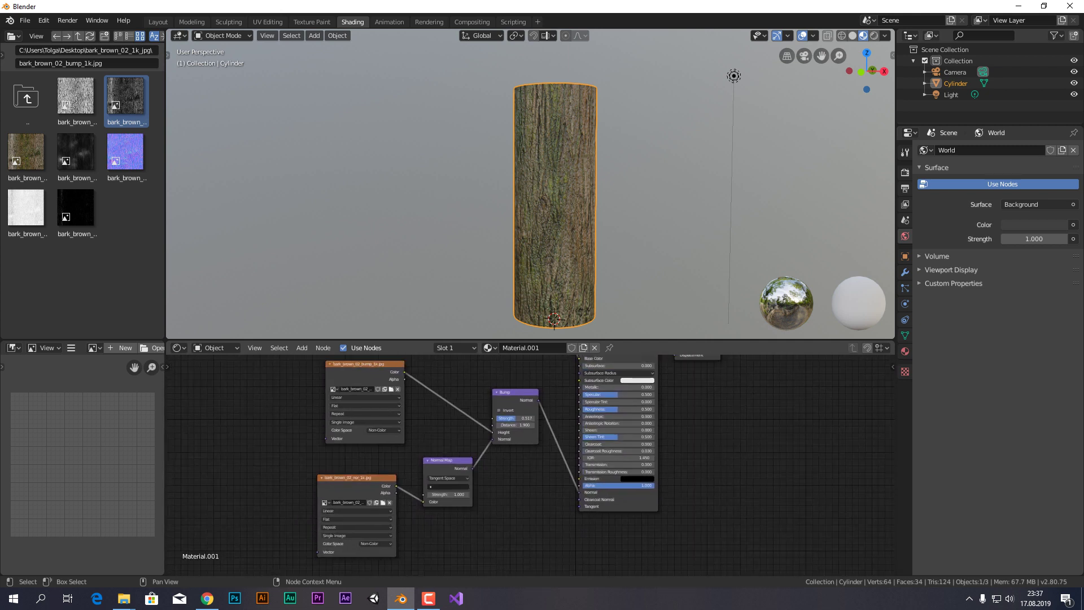
{"action": "left_click_drag", "start_coordinate": [285, 361], "coordinate": [524, 540]}
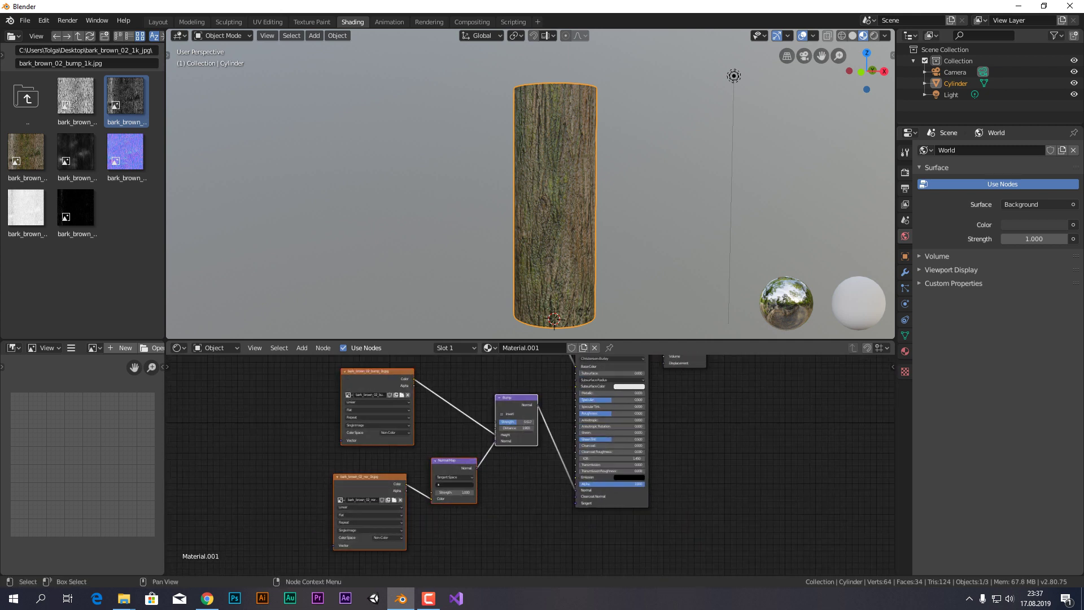
{"action": "left_click_drag", "start_coordinate": [514, 428], "coordinate": [504, 512]}
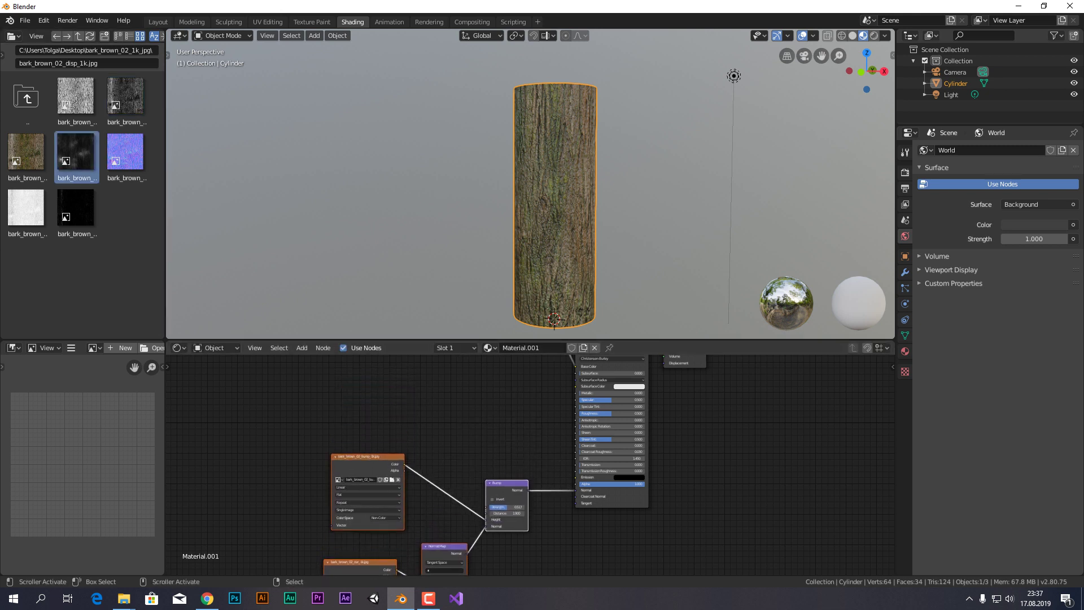
- Add bark_brown_02_rough_1k.jpg as a Non-Color image node driving Roughness
{"action": "left_click", "coordinate": [77, 210]}
{"action": "left_click", "coordinate": [26, 207]}
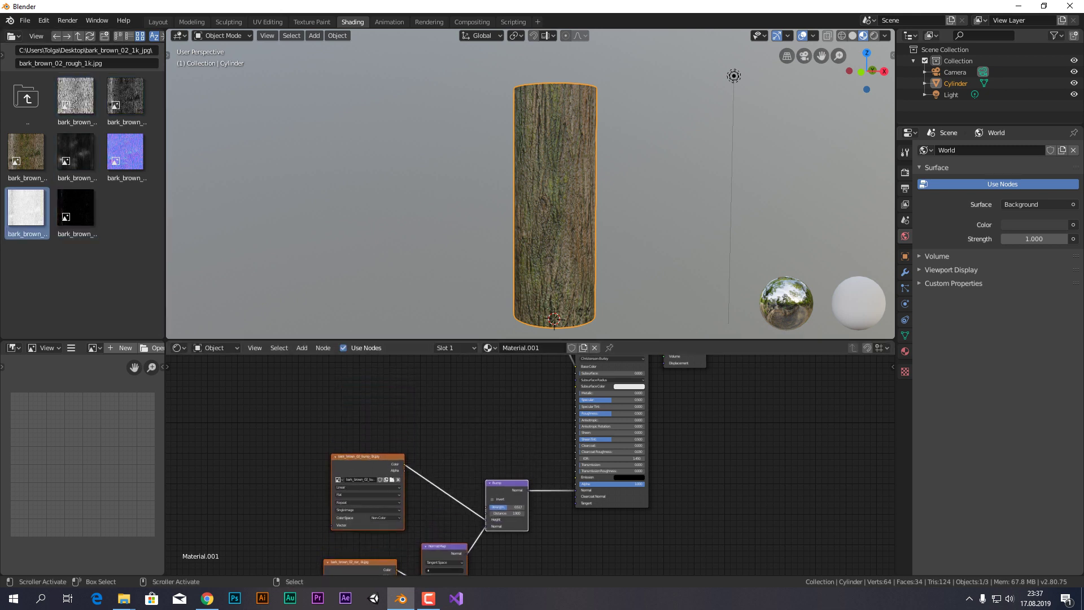
{"action": "left_click_drag", "start_coordinate": [32, 203], "coordinate": [60, 245]}
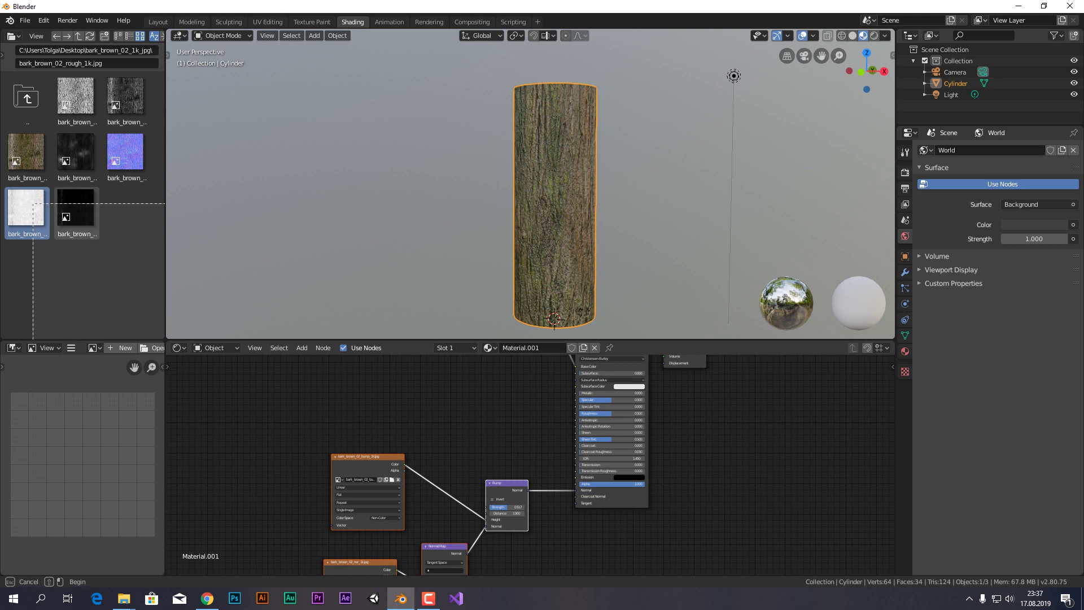
{"action": "key", "text": "Escape"}
{"action": "mouse_move", "coordinate": [25, 212]}
{"action": "left_mouse_down"}
{"action": "mouse_move", "coordinate": [497, 406]}
{"action": "mouse_move", "coordinate": [462, 376]}
{"action": "mouse_move", "coordinate": [575, 420]}
{"action": "left_mouse_up"}
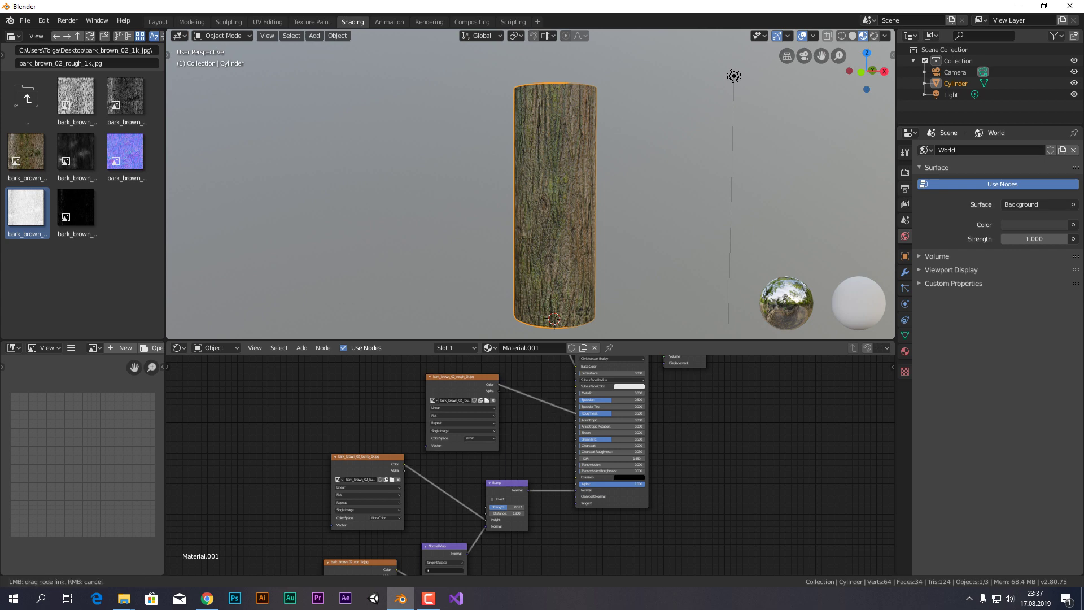
{"action": "scroll", "coordinate": [539, 475], "scroll_direction": "up", "scroll_amount": 2}
{"action": "left_click", "coordinate": [472, 434]}
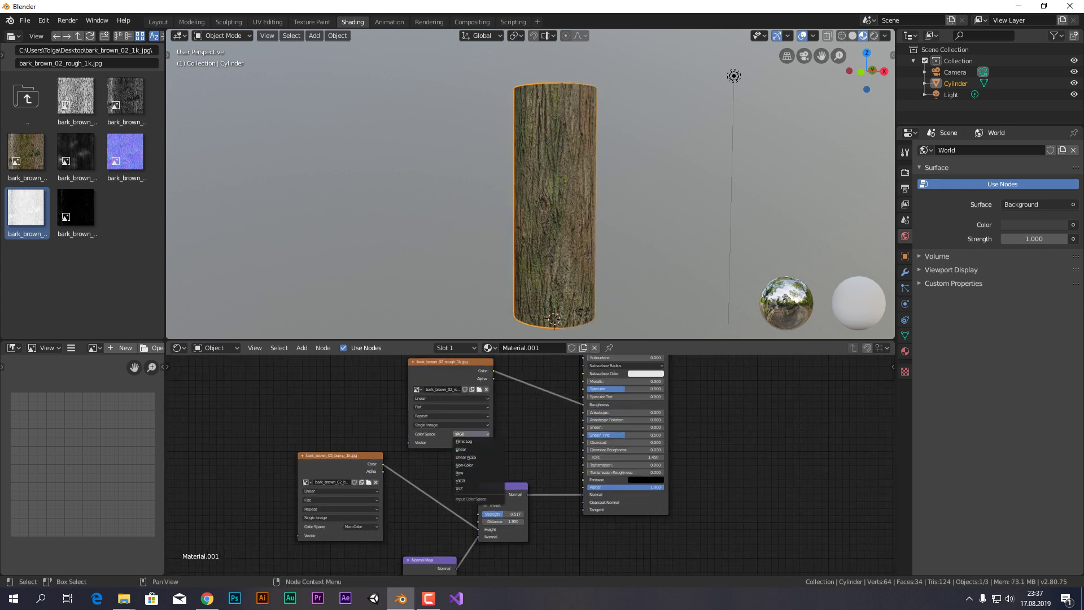
{"action": "left_click", "coordinate": [464, 465]}
{"action": "scroll", "coordinate": [553, 198], "scroll_direction": "up", "scroll_amount": 3}
{"action": "mouse_move", "coordinate": [553, 198]}
{"action": "middle_mouse_down"}
{"action": "mouse_move", "coordinate": [599, 187]}
{"action": "mouse_move", "coordinate": [497, 186]}
{"action": "mouse_move", "coordinate": [473, 76]}
{"action": "middle_mouse_up"}
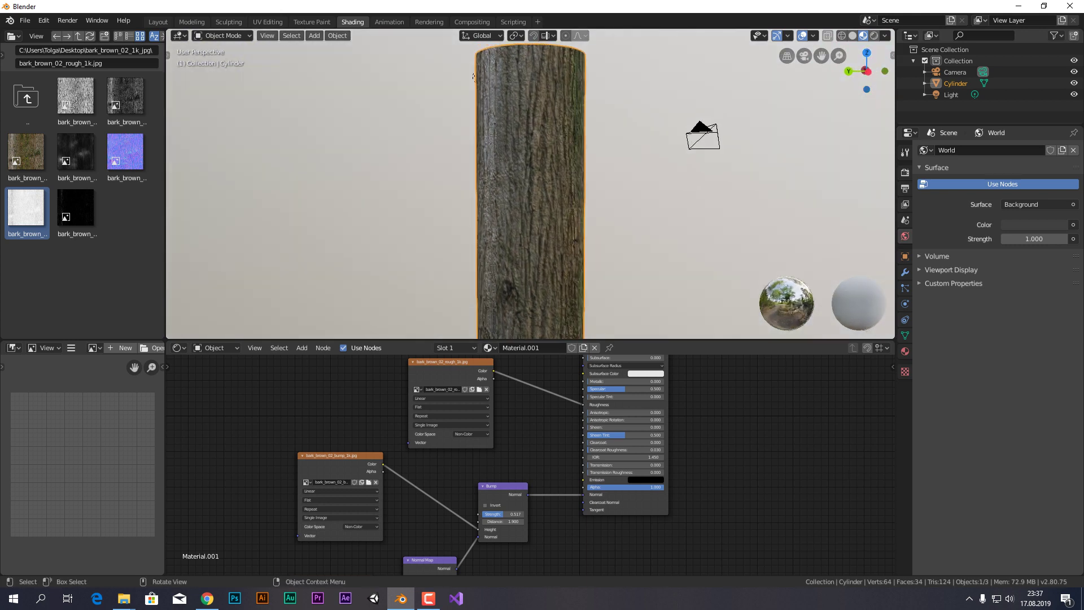
{"action": "mouse_move", "coordinate": [508, 429]}
{"action": "middle_mouse_down"}
{"action": "mouse_move", "coordinate": [503, 477]}
{"action": "mouse_move", "coordinate": [452, 541]}
{"action": "mouse_move", "coordinate": [470, 571]}
{"action": "middle_mouse_up"}
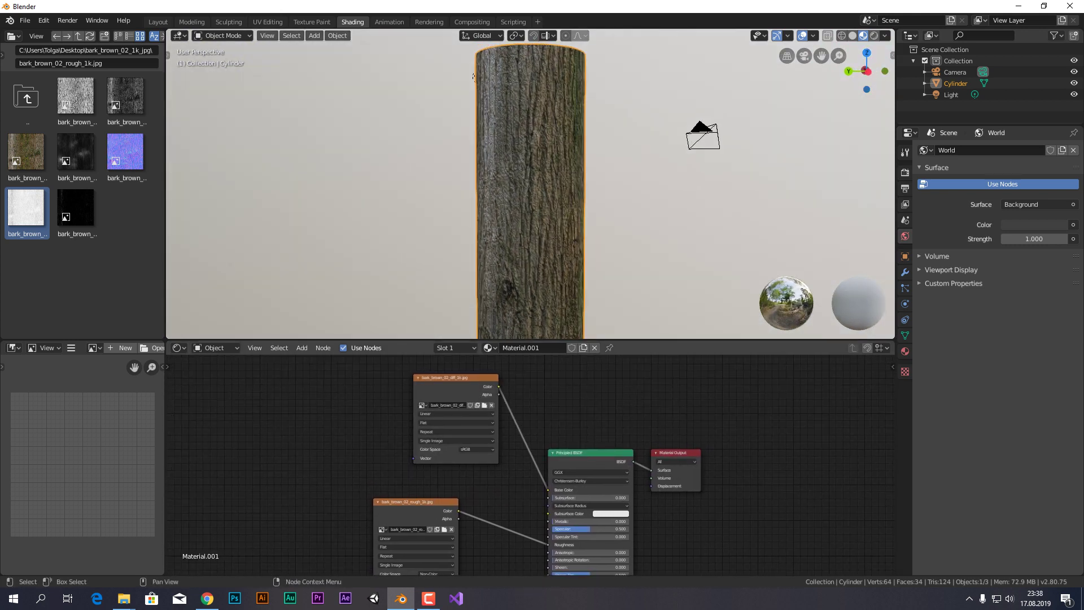
{"action": "middle_click_drag", "start_coordinate": [470, 572], "coordinate": [495, 477]}
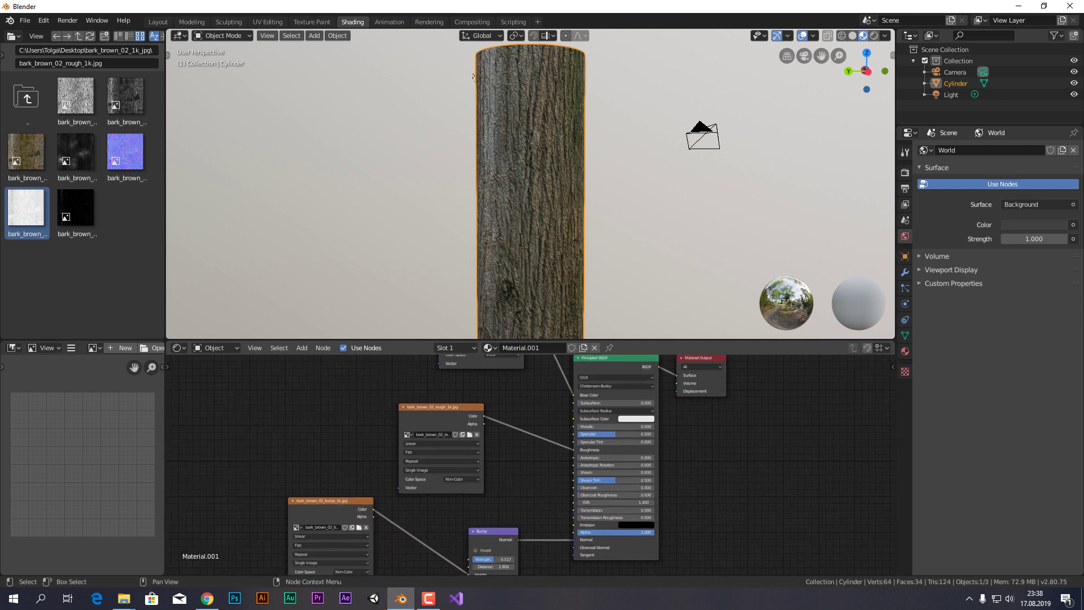
{"action": "mouse_move", "coordinate": [495, 477]}
{"action": "middle_mouse_down"}
{"action": "mouse_move", "coordinate": [524, 443]}
{"action": "mouse_move", "coordinate": [533, 387]}
{"action": "middle_mouse_up"}
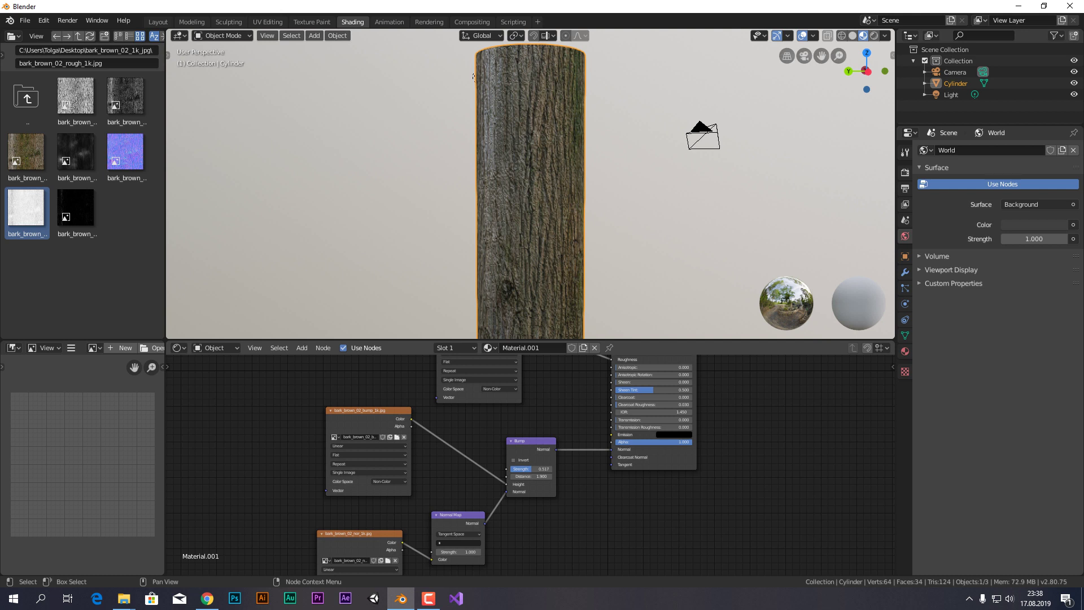
{"action": "middle_click_drag", "start_coordinate": [533, 386], "coordinate": [533, 369]}
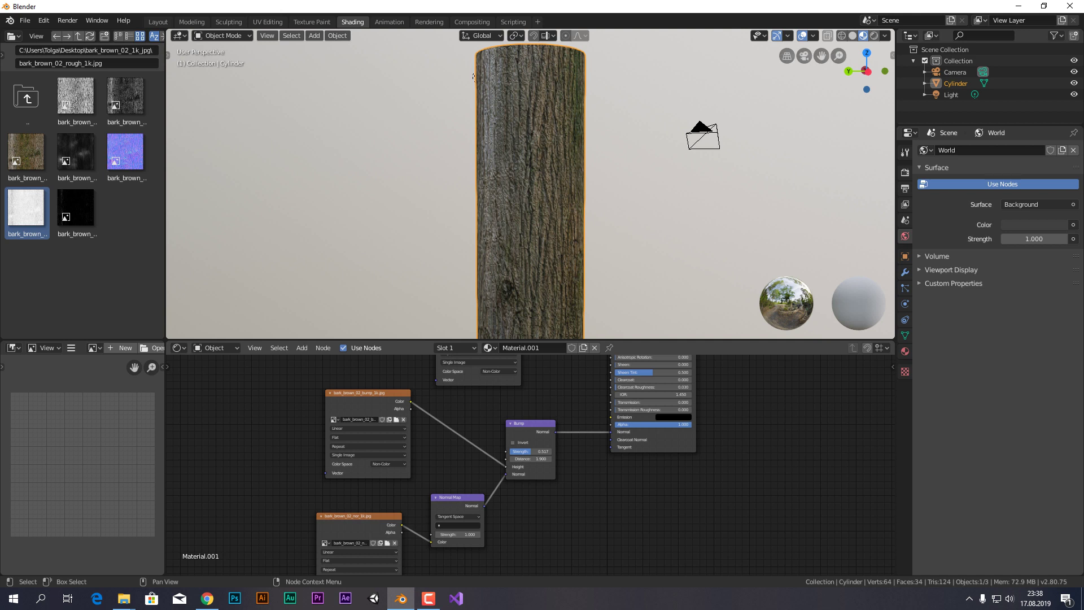
{"action": "middle_click_drag", "start_coordinate": [531, 463], "coordinate": [533, 434]}
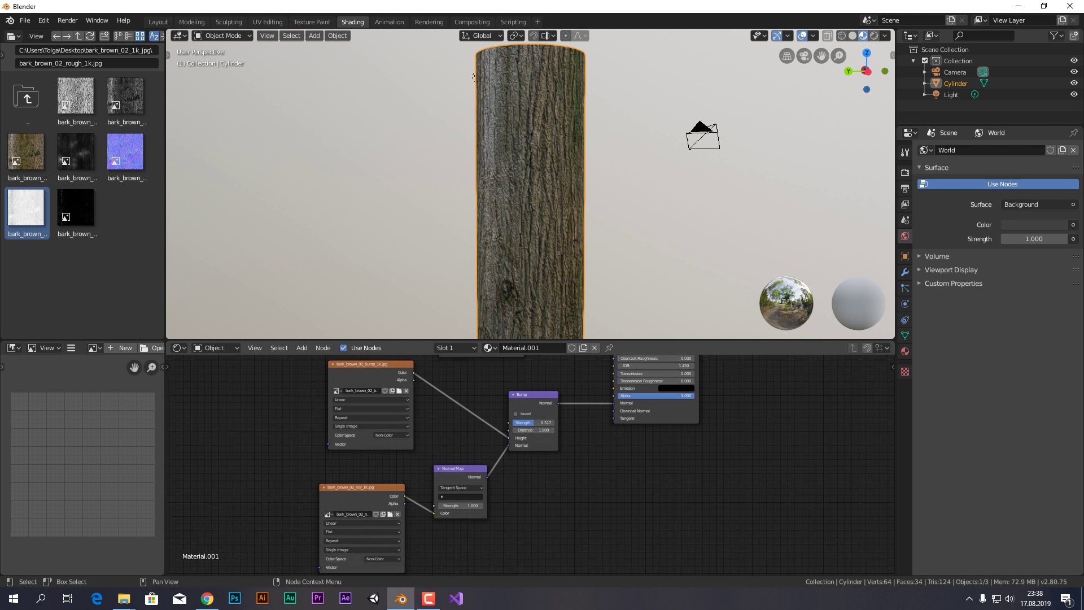
{"action": "middle_click_drag", "start_coordinate": [530, 451], "coordinate": [463, 539]}
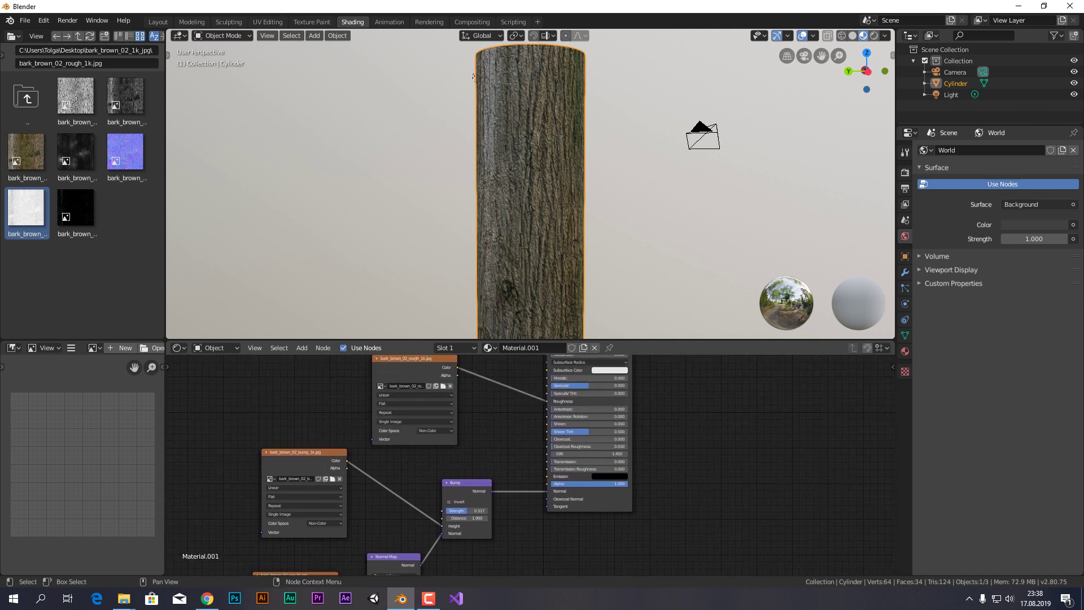
{"action": "mouse_move", "coordinate": [473, 77]}
{"action": "middle_mouse_down"}
{"action": "mouse_move", "coordinate": [524, 169]}
{"action": "mouse_move", "coordinate": [547, 169]}
{"action": "middle_mouse_up"}
{"action": "scroll", "coordinate": [524, 169], "scroll_direction": "down", "scroll_amount": 3}
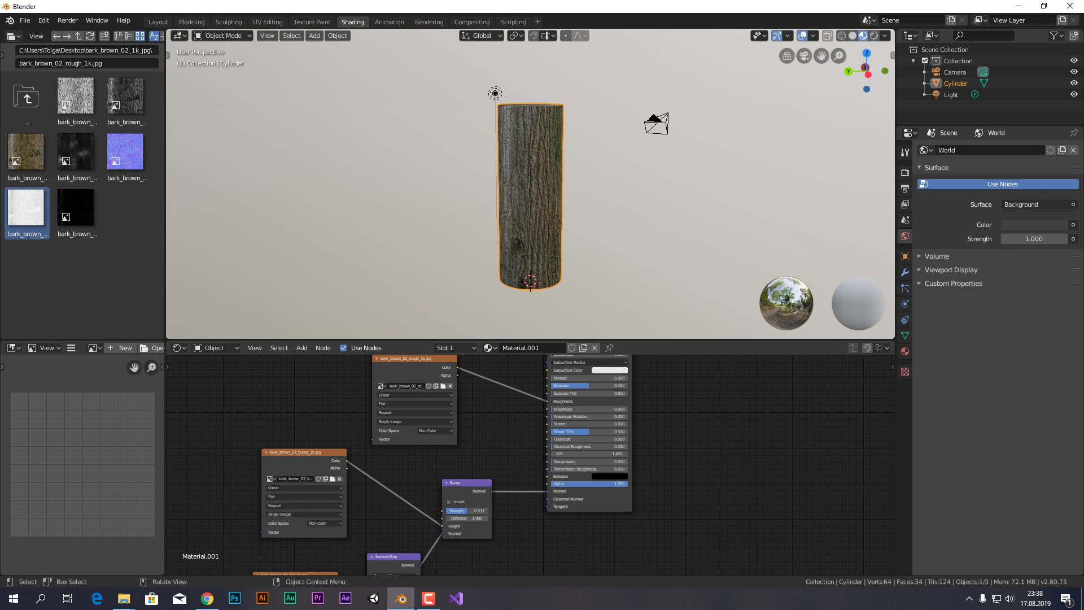